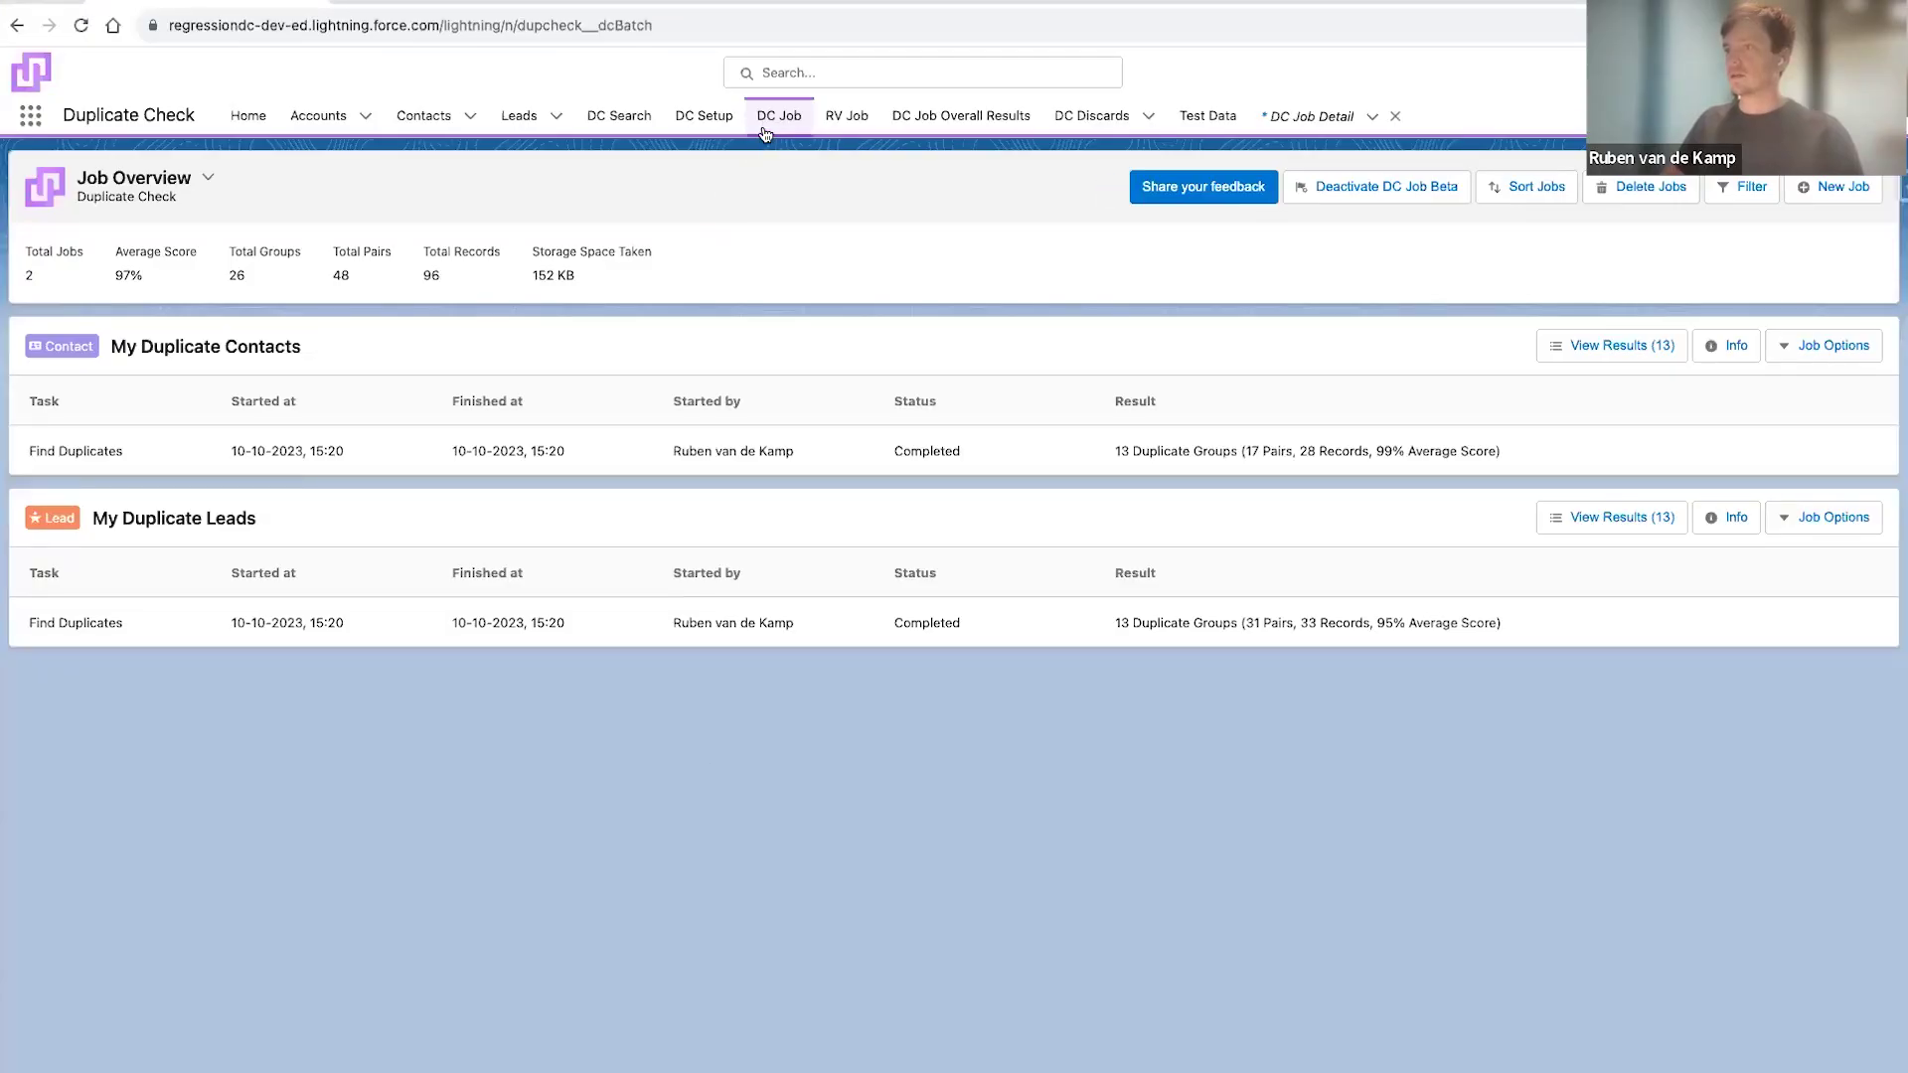
Open the My Duplicate Contacts results and expand, then collapse, Group 1
left_click(763, 133)
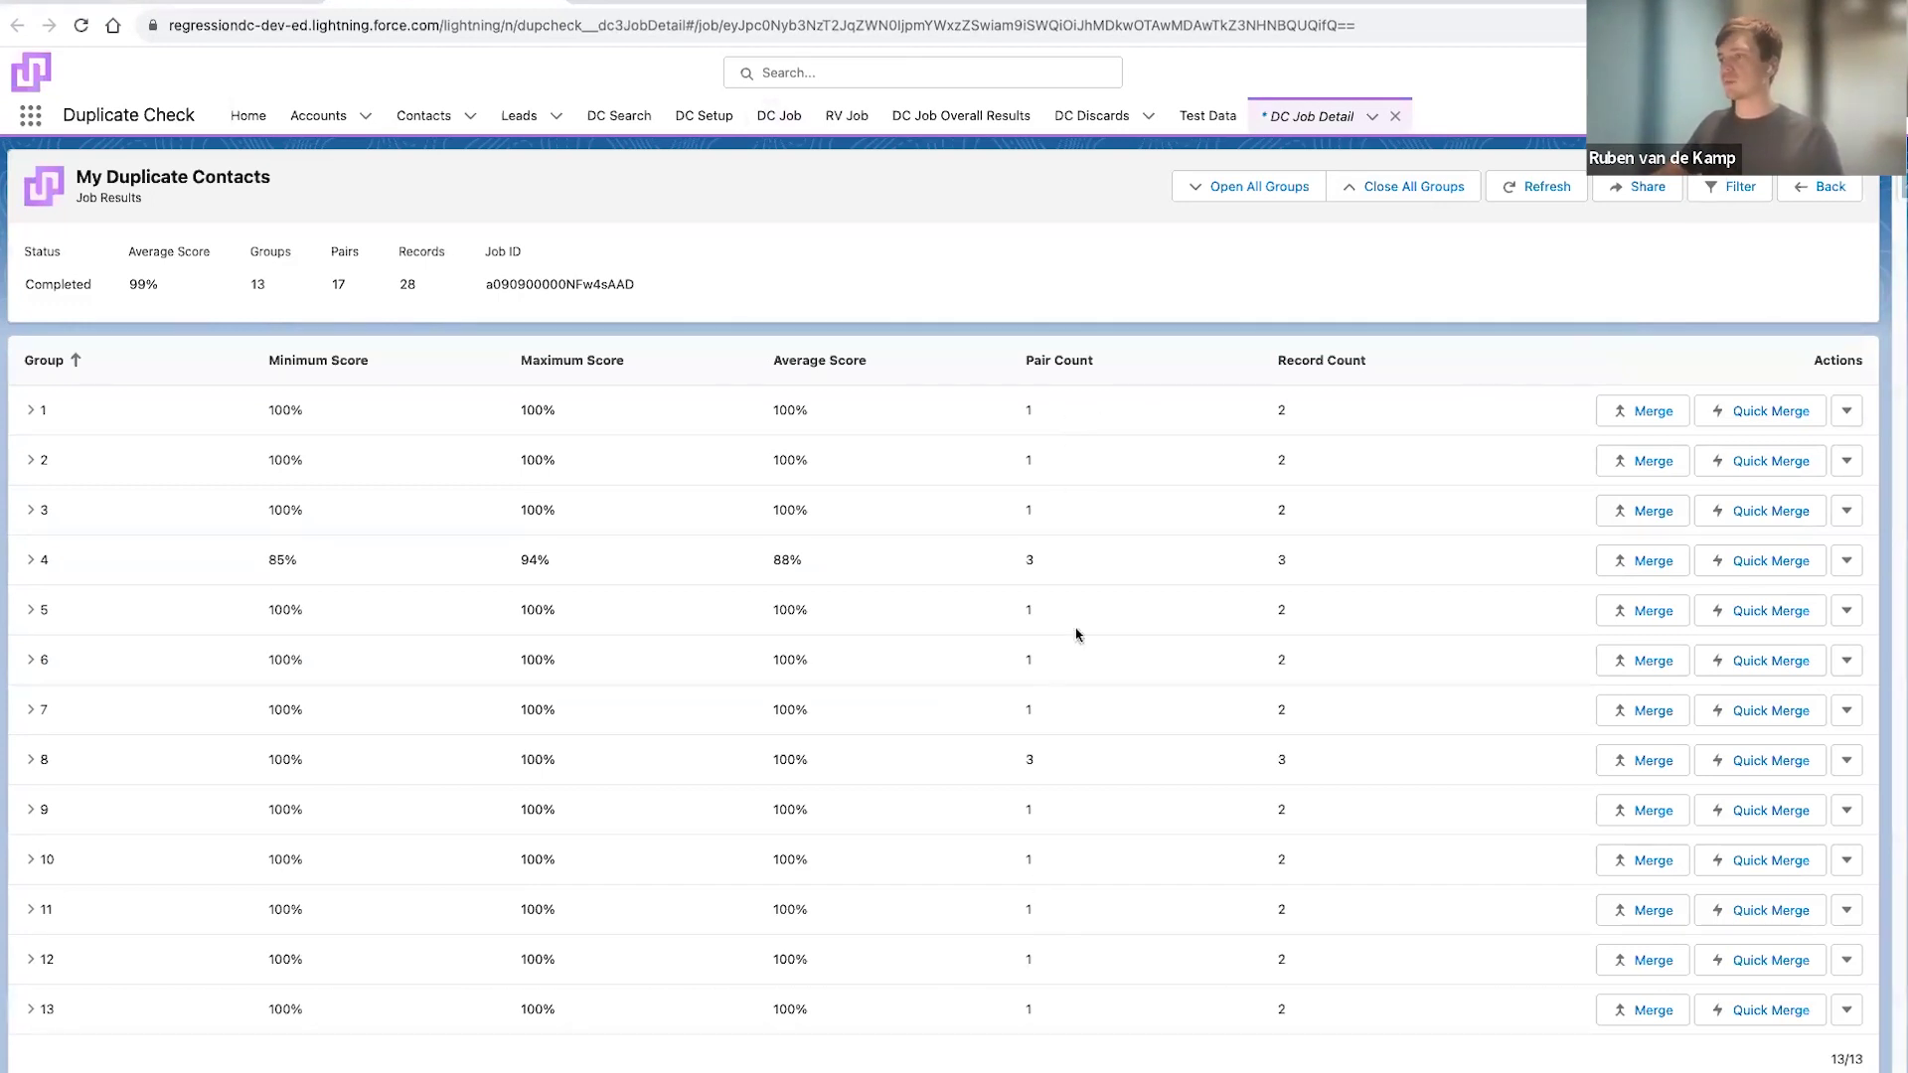
left_click(1080, 427)
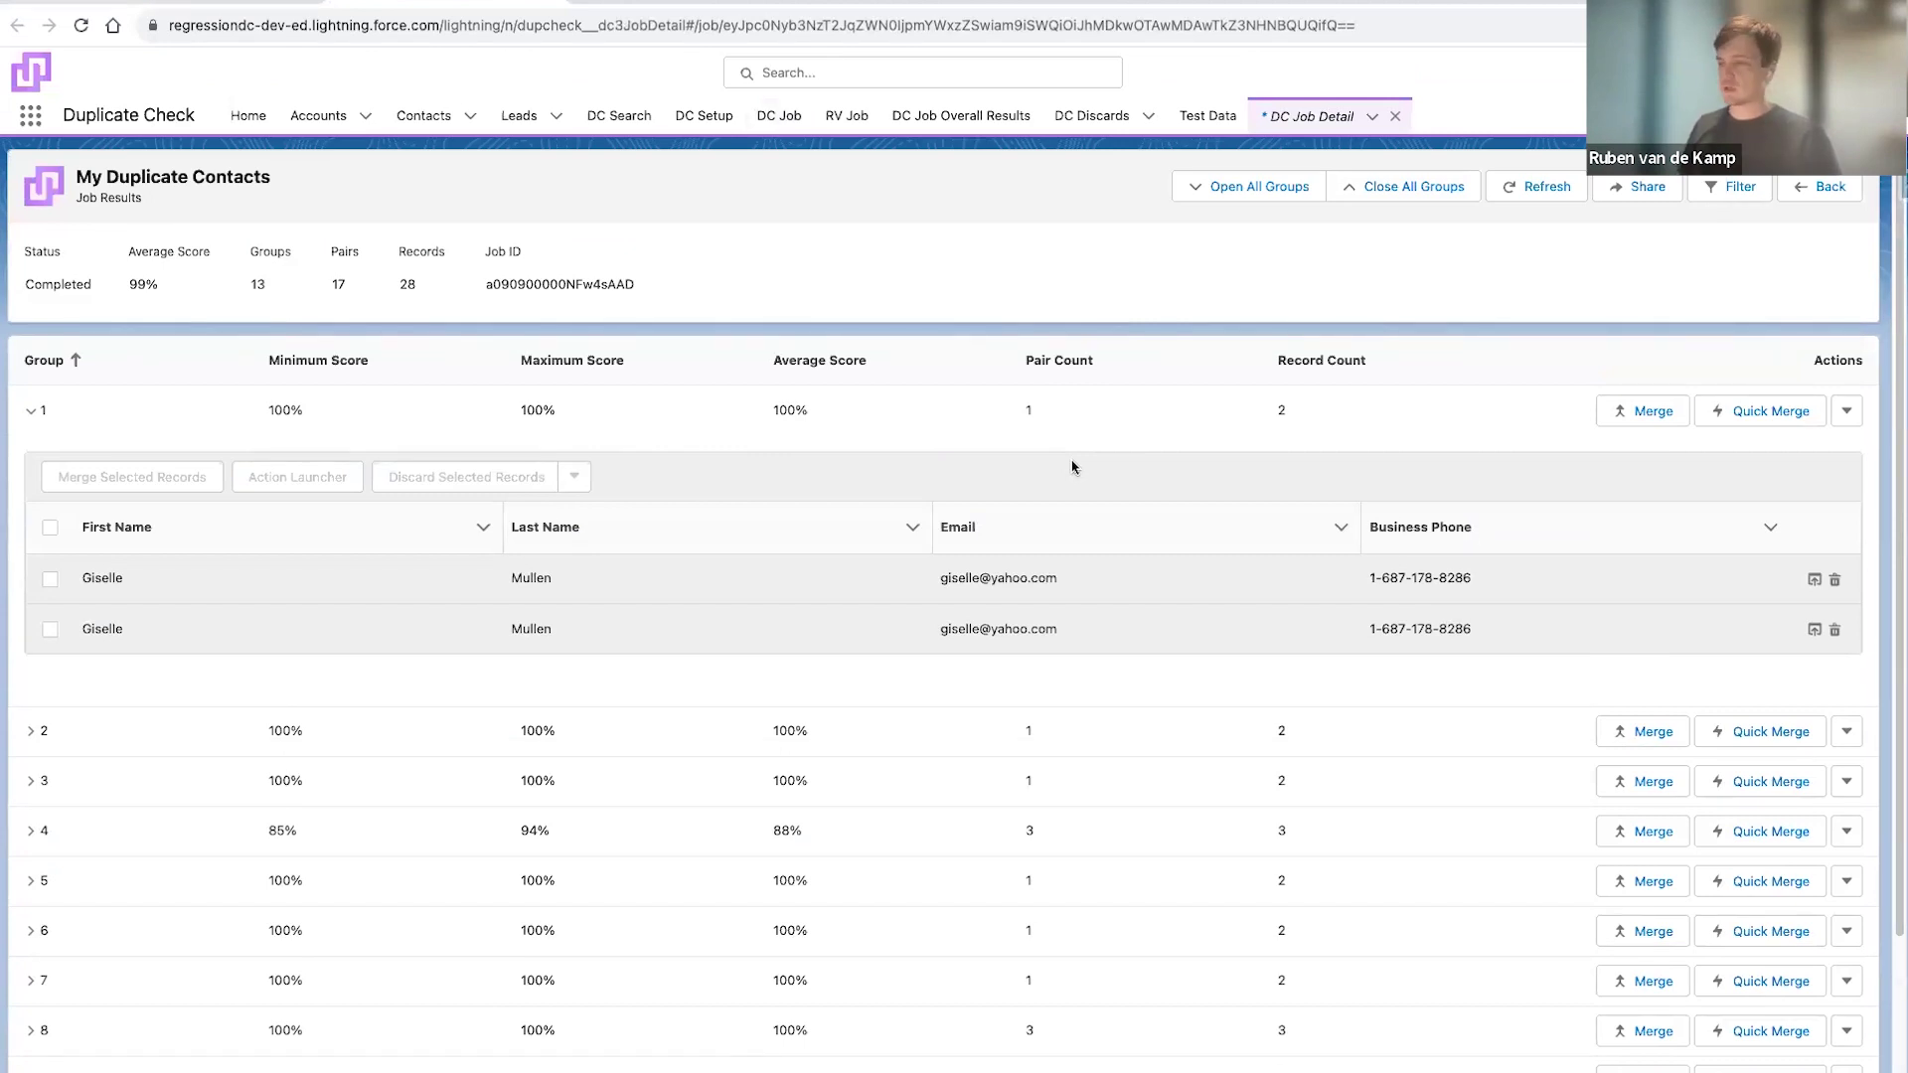
scroll(889, 738, "down", 1)
scroll(894, 760, "down", 1)
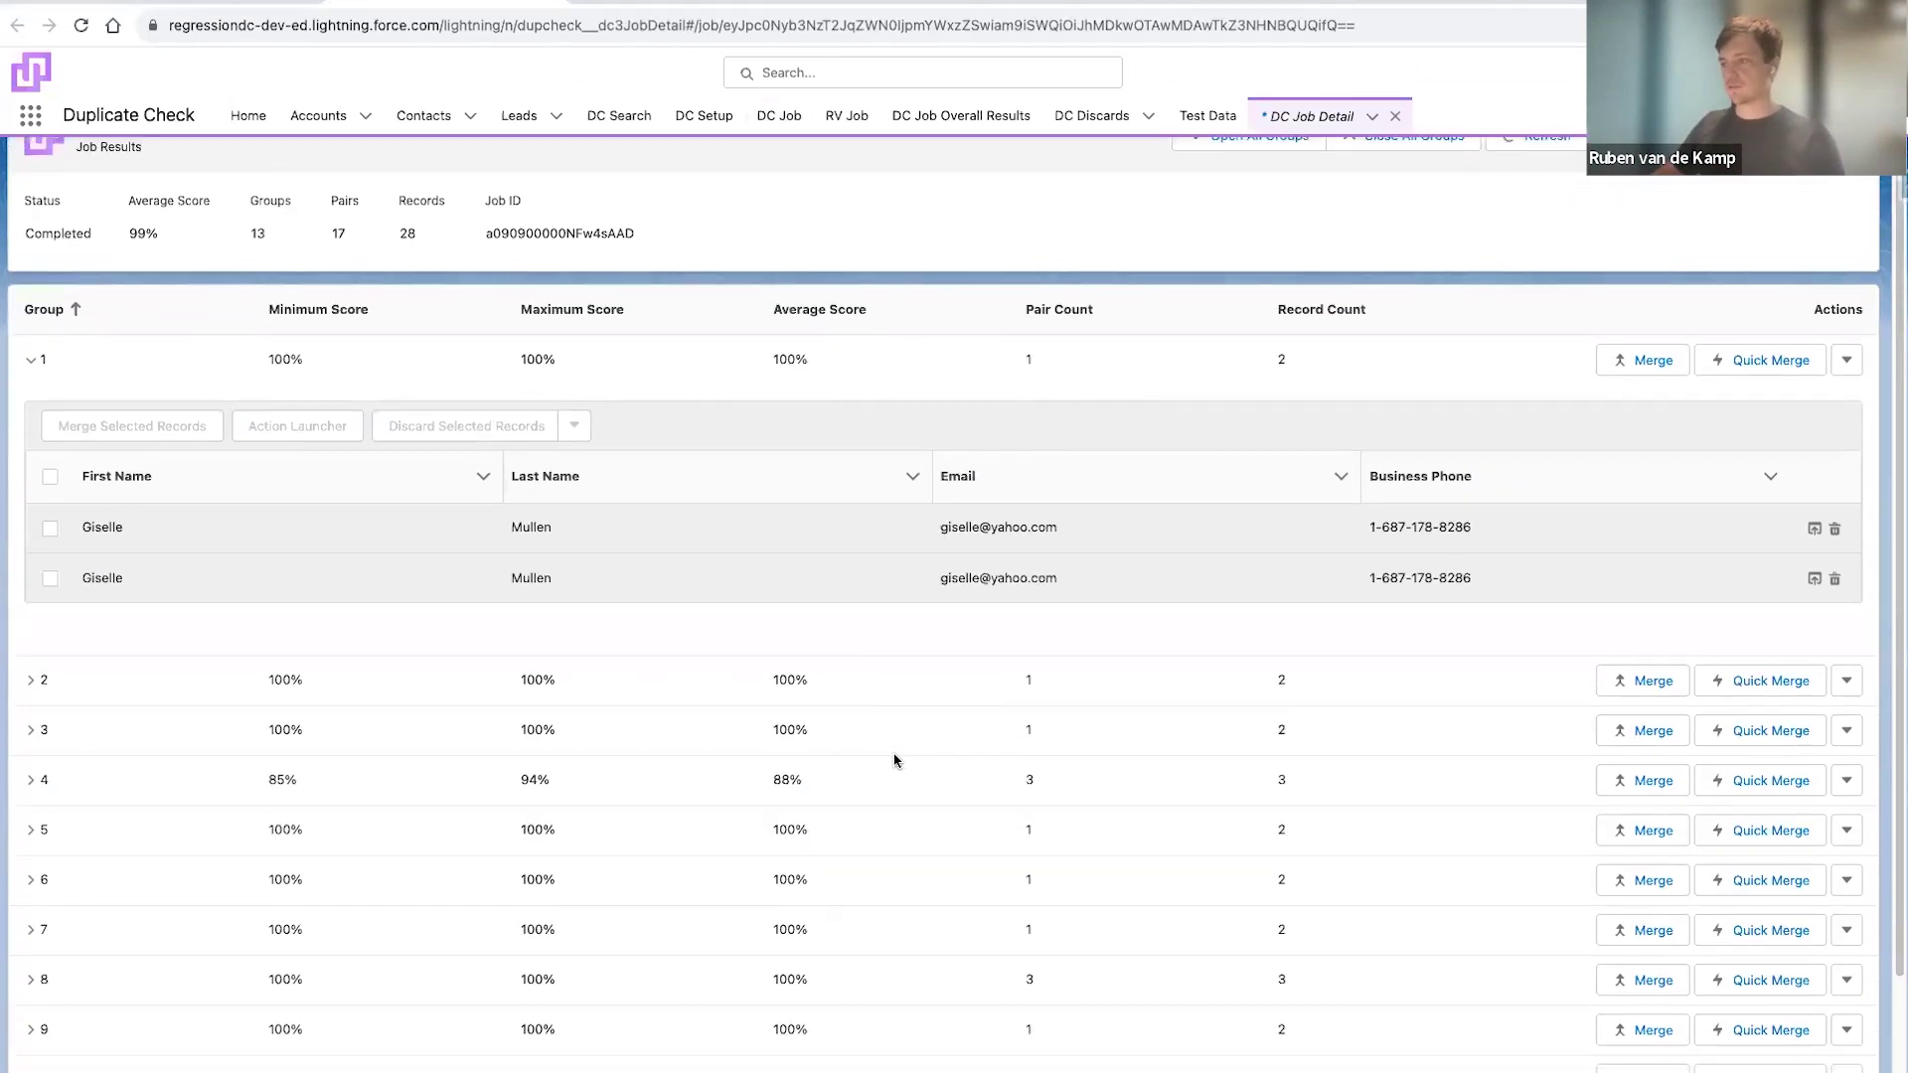
scroll(887, 799, "down", 1)
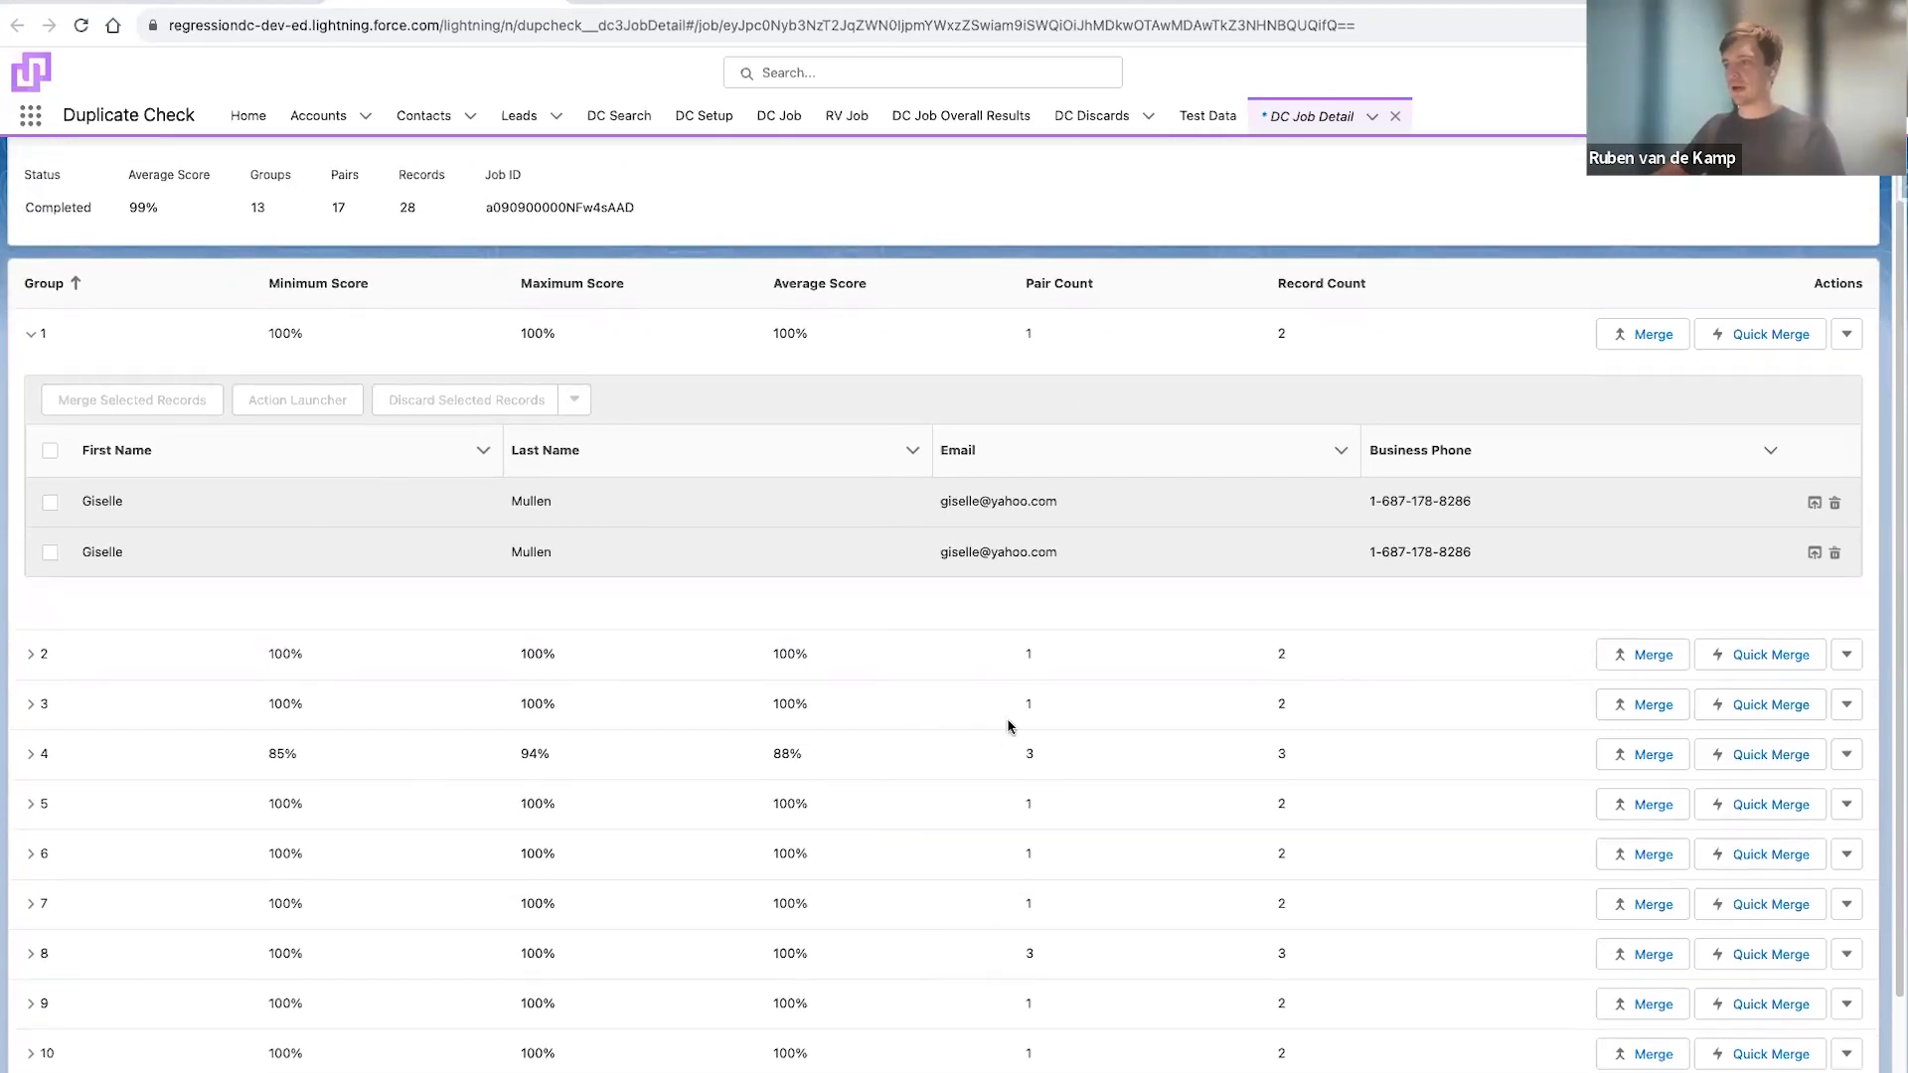
left_click(381, 336)
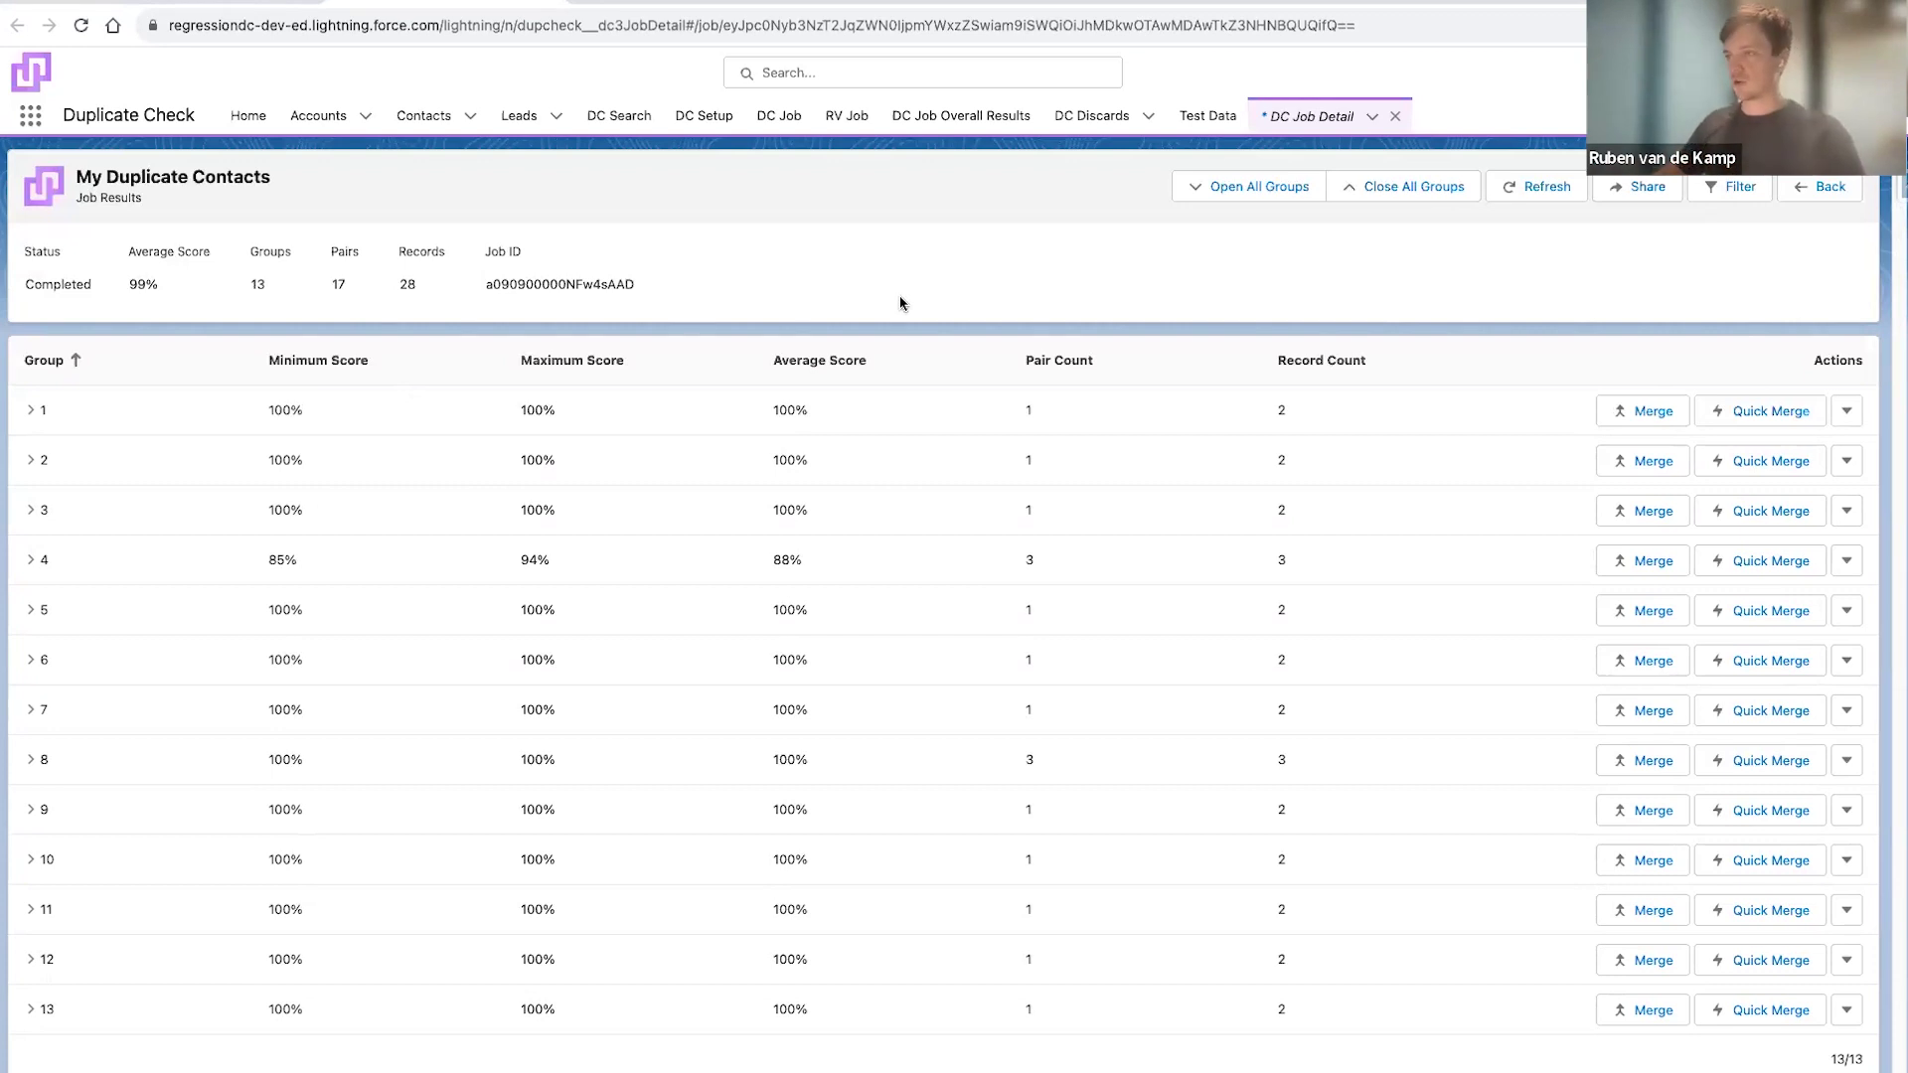
Return to the job overview and begin an auto merge for My Duplicate Contacts
left_click(1822, 187)
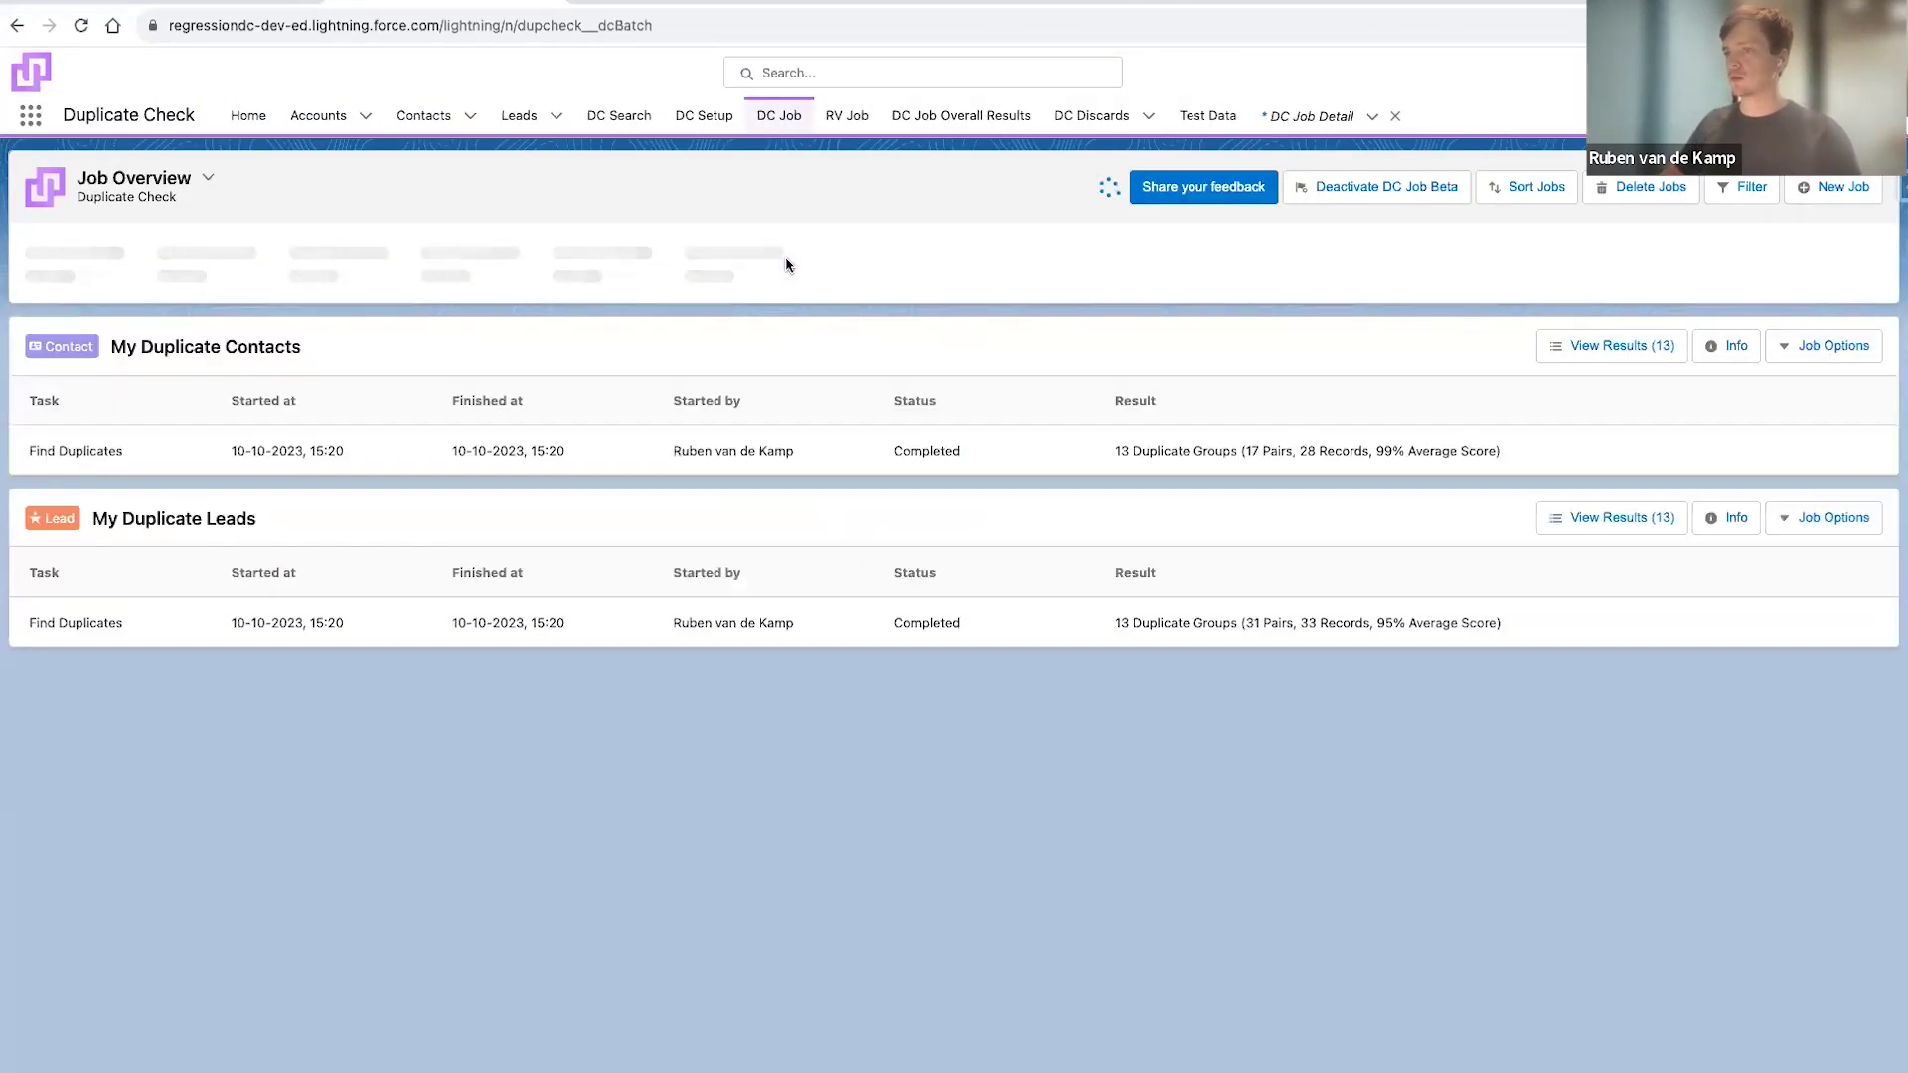
left_click(1822, 356)
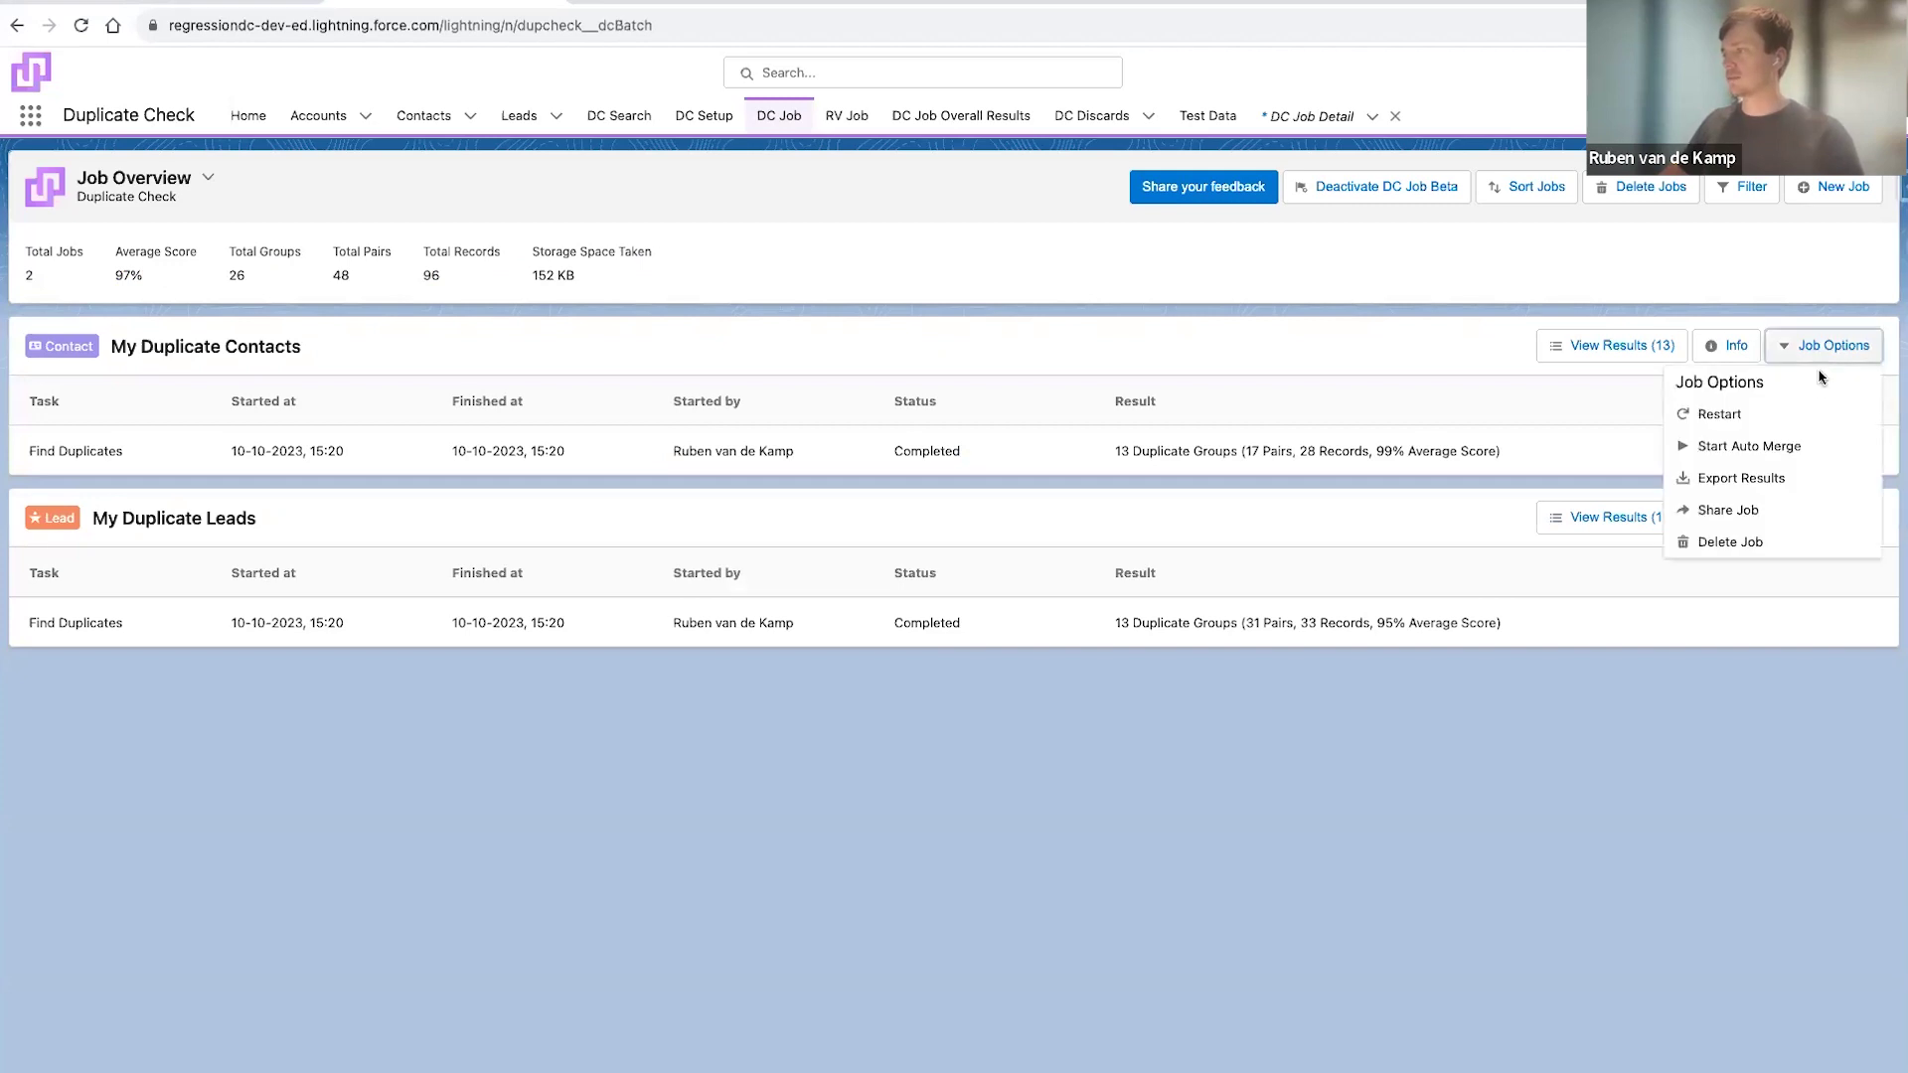
left_click(1763, 451)
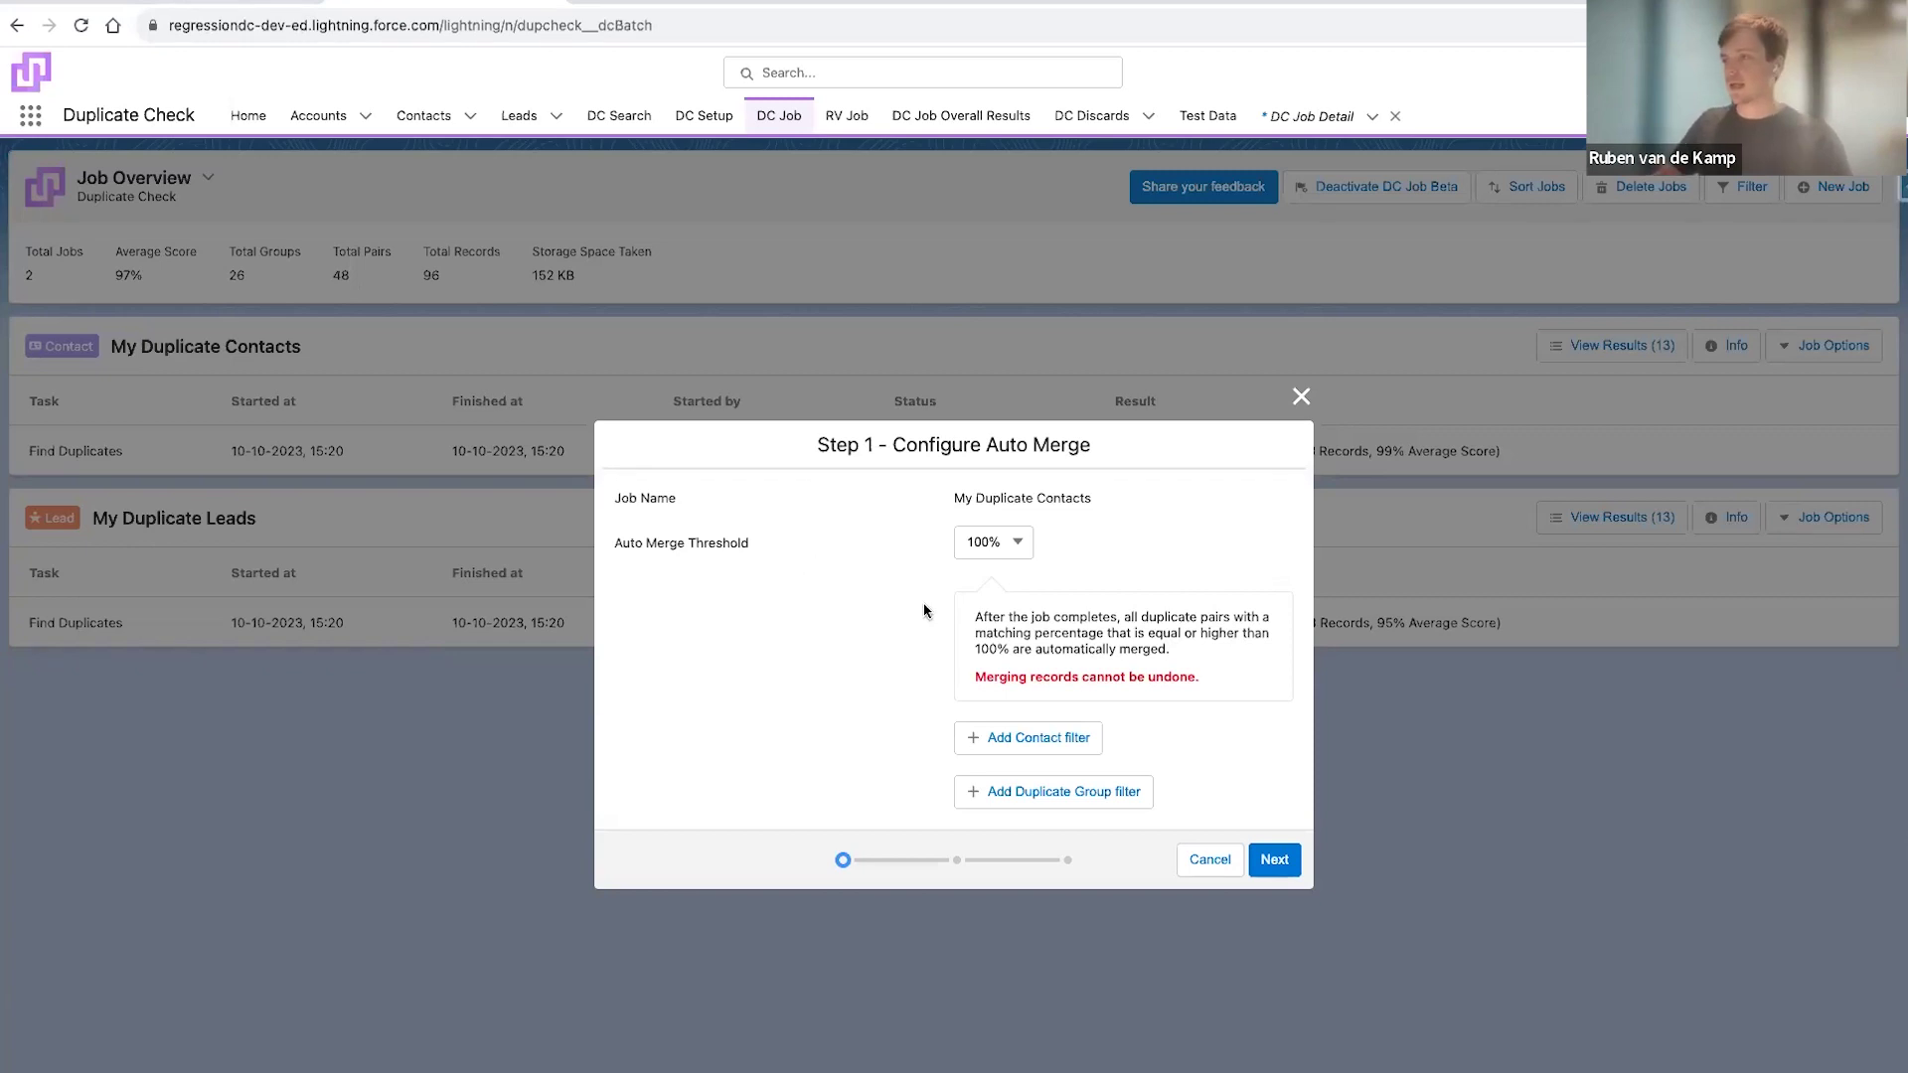
Set the contacts auto merge to 85% with a Group Pair Count Equal To 1 filter
left_click(991, 552)
scroll(983, 775, "down", 2)
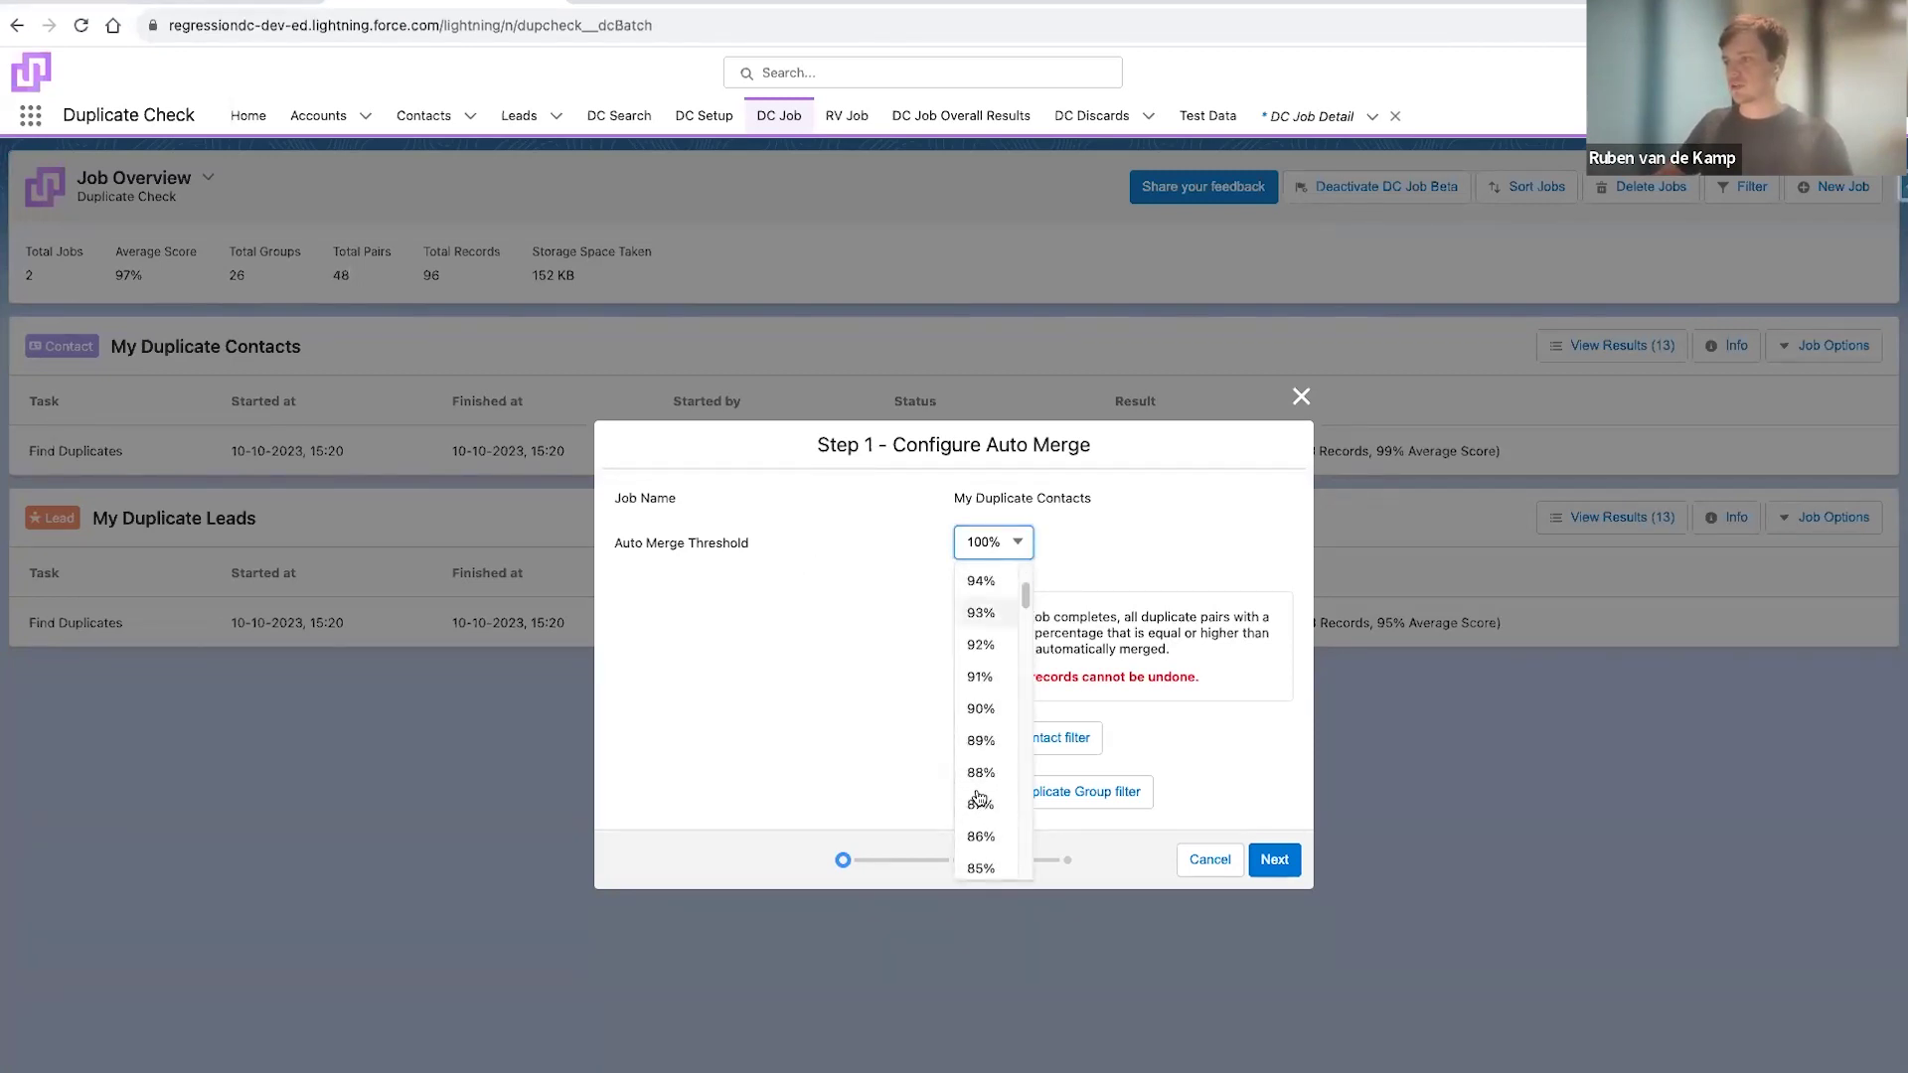
scroll(985, 850, "down", 1)
left_click(986, 854)
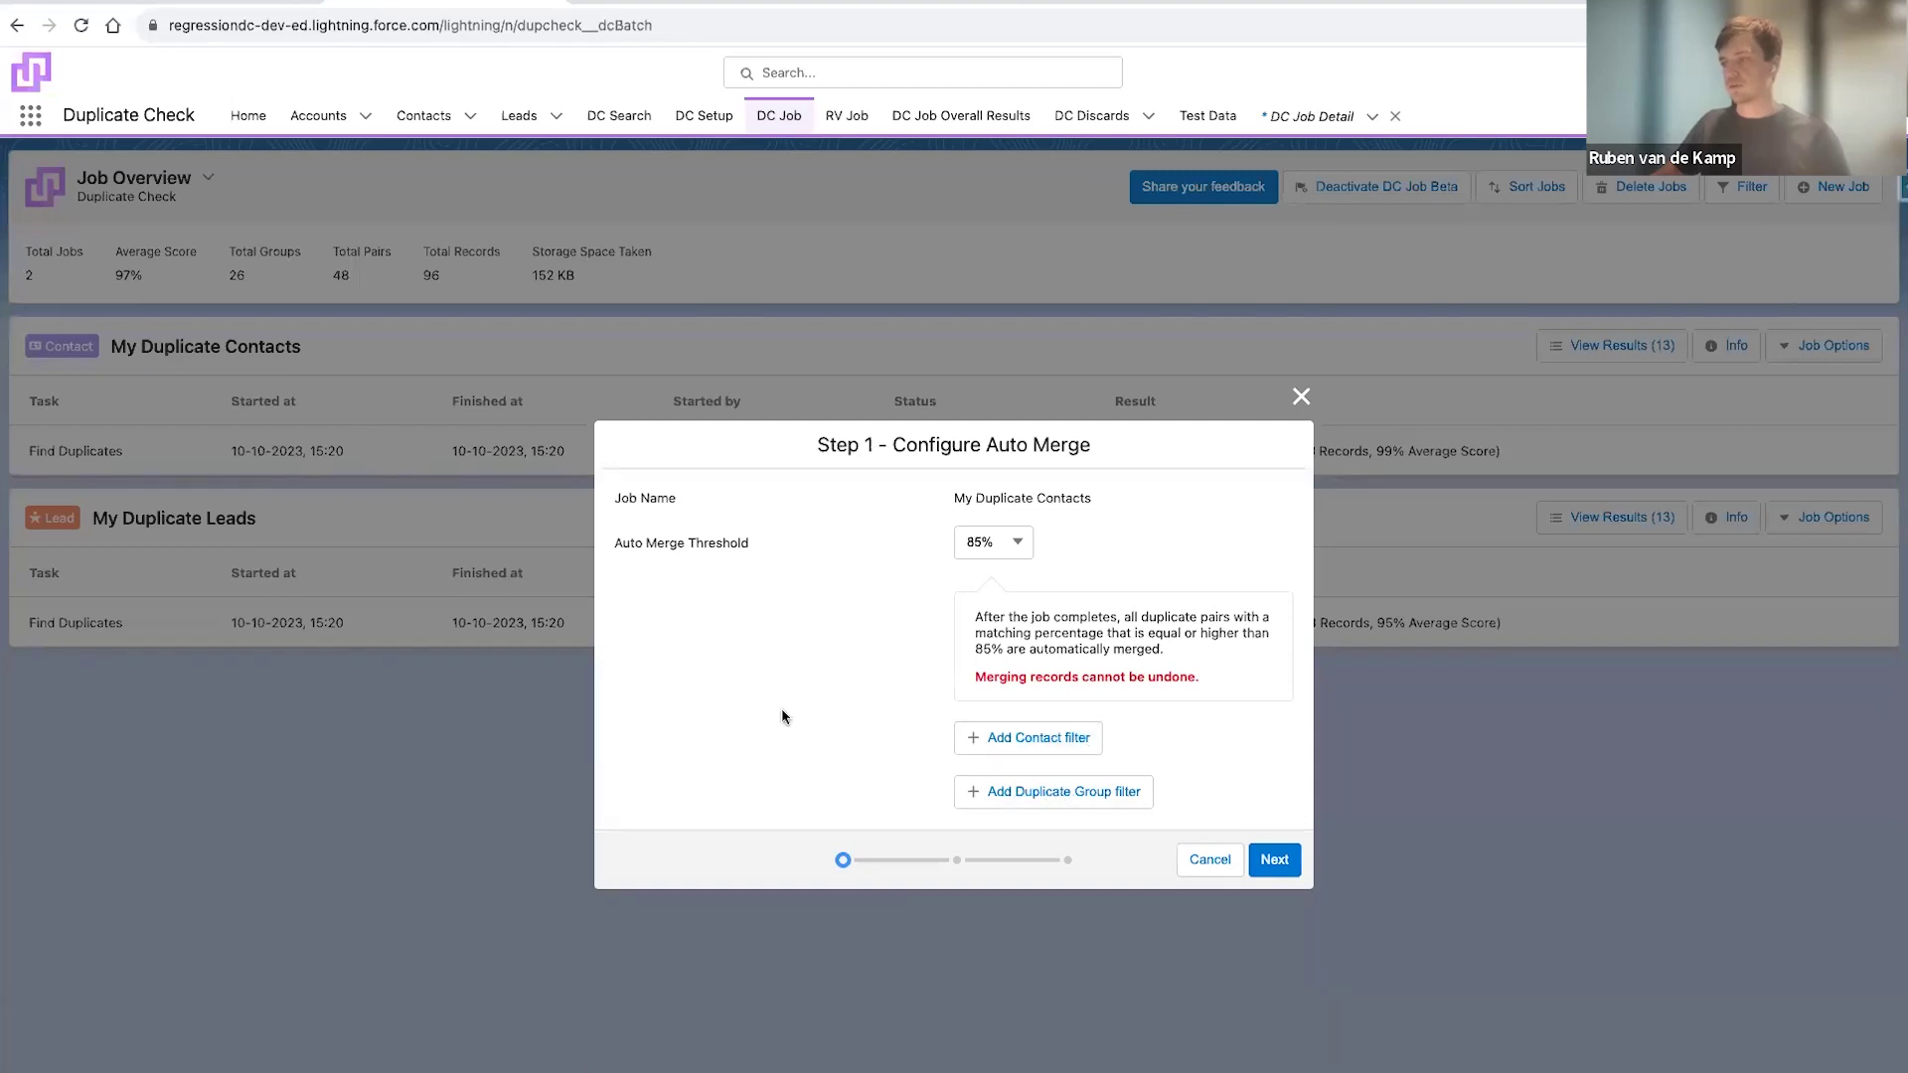
left_click(1105, 801)
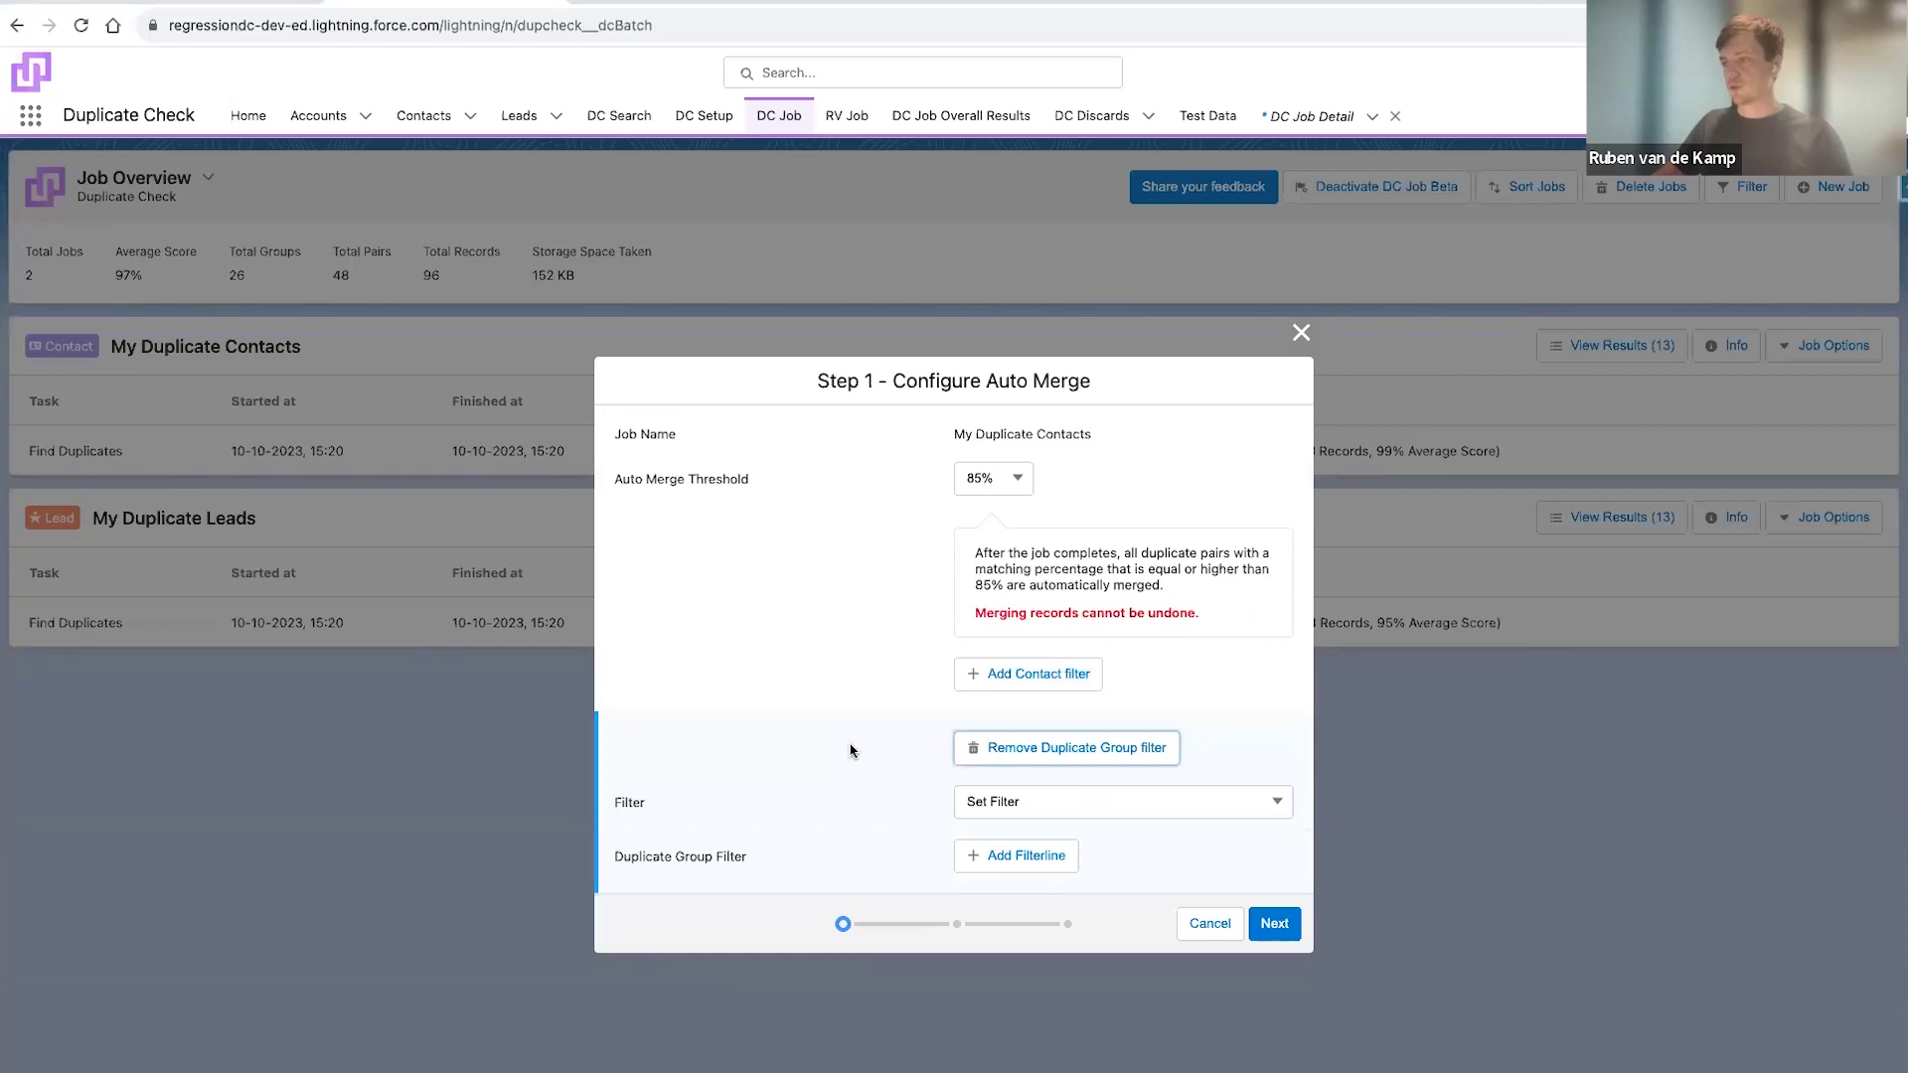
left_click(1029, 855)
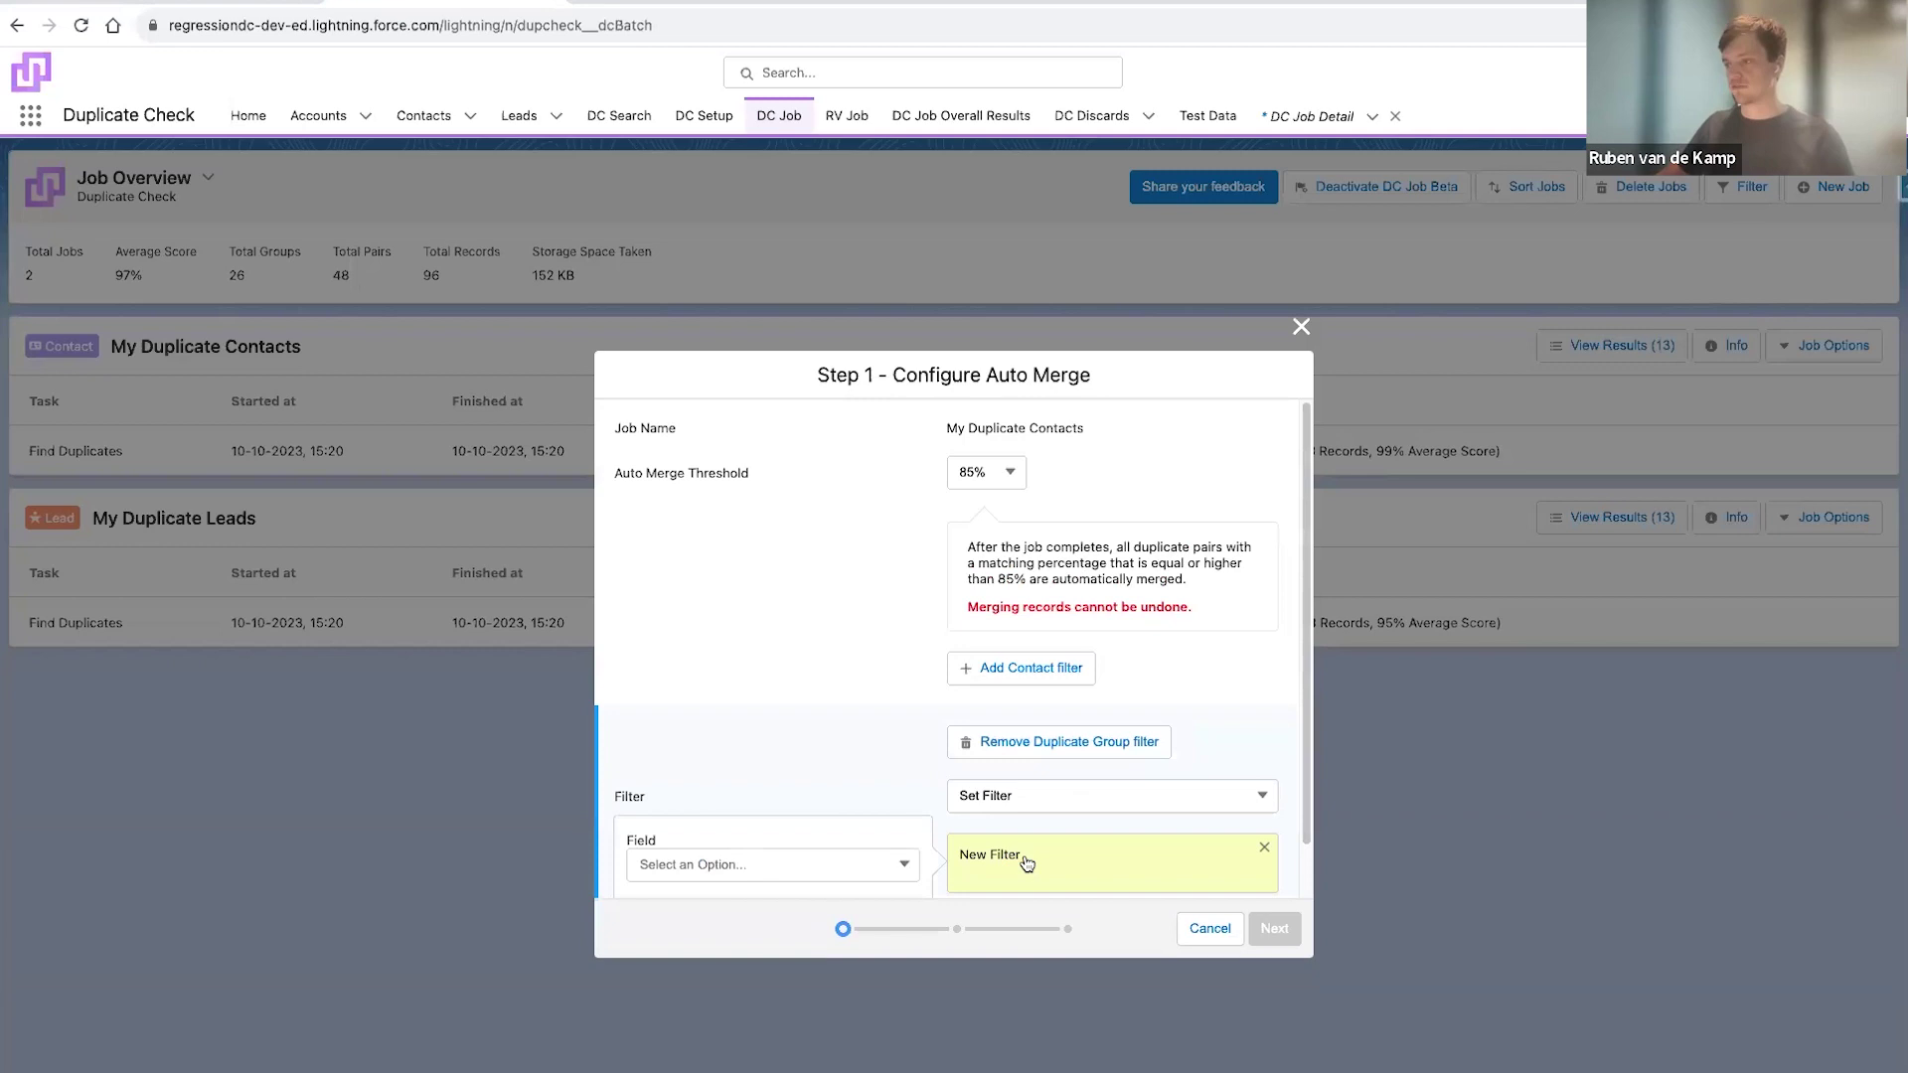
scroll(1026, 863, "down", 1)
left_click(766, 813)
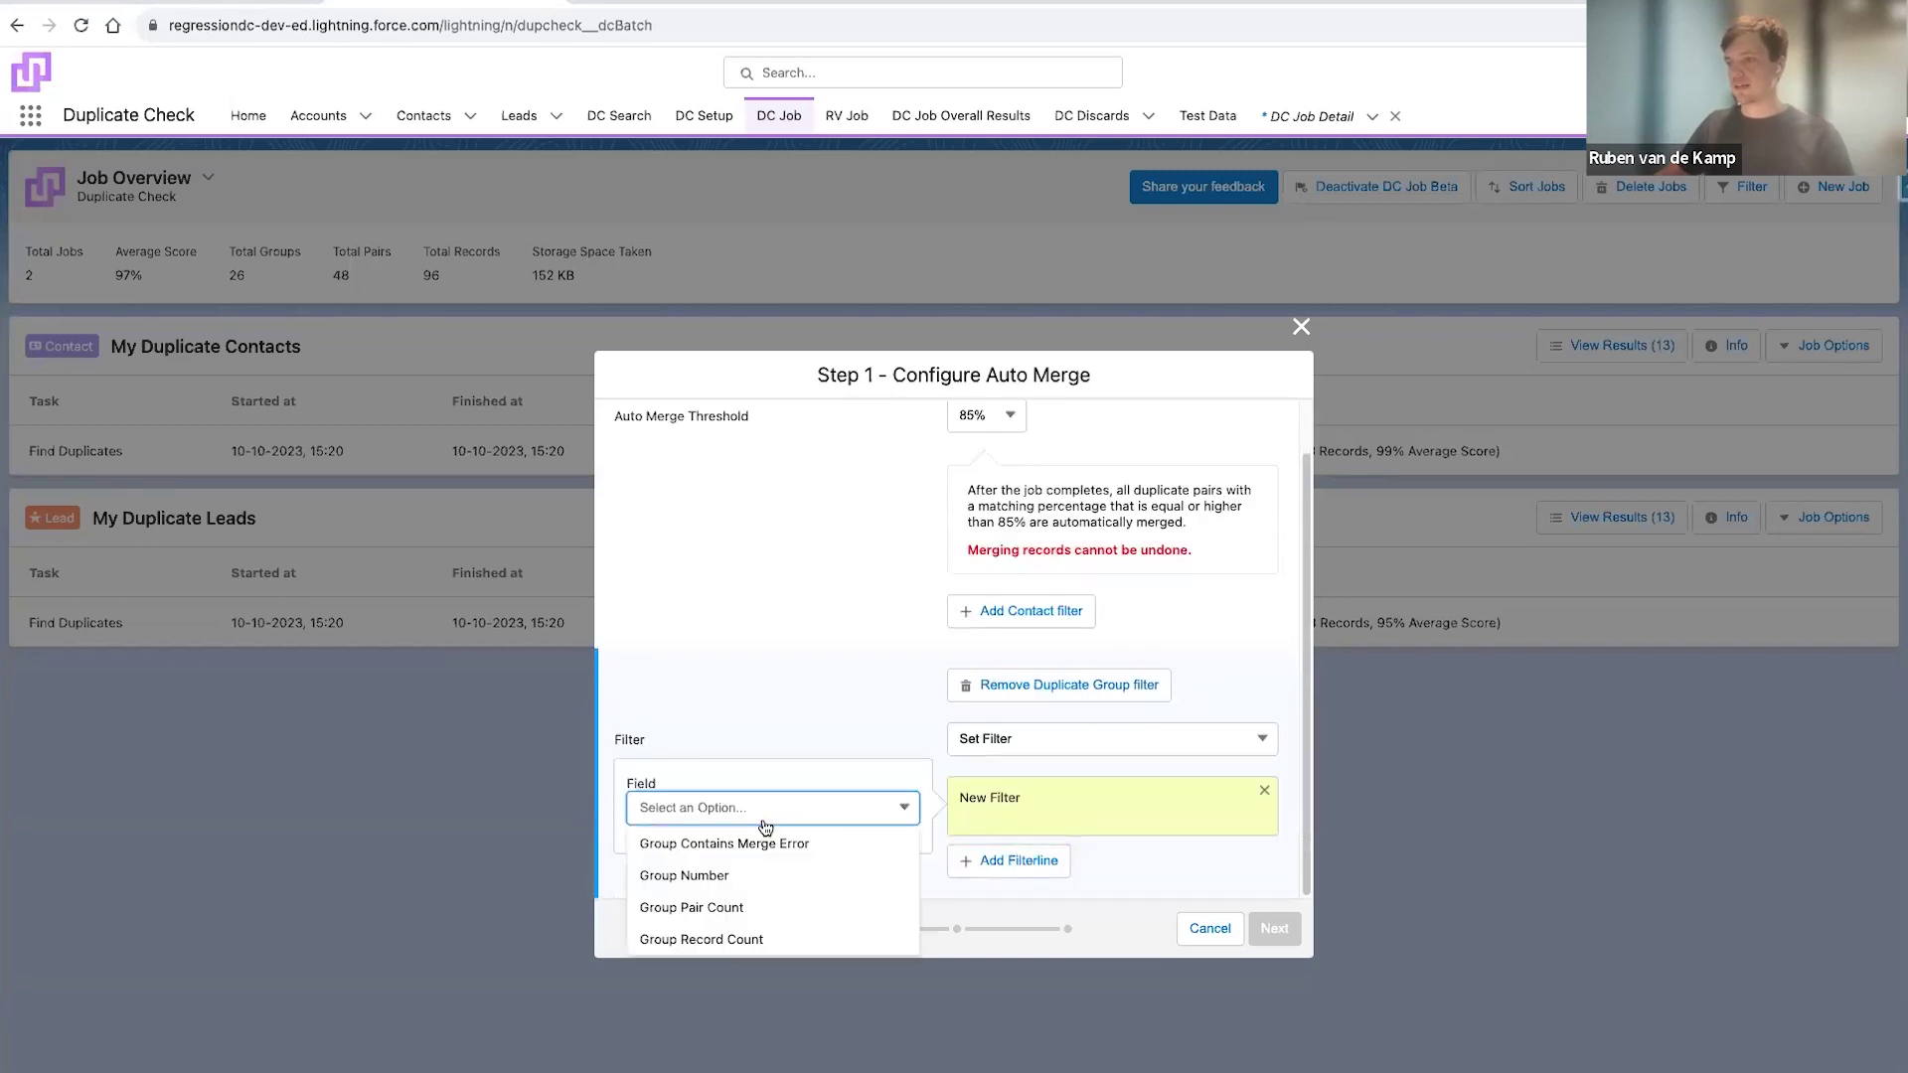
left_click(741, 908)
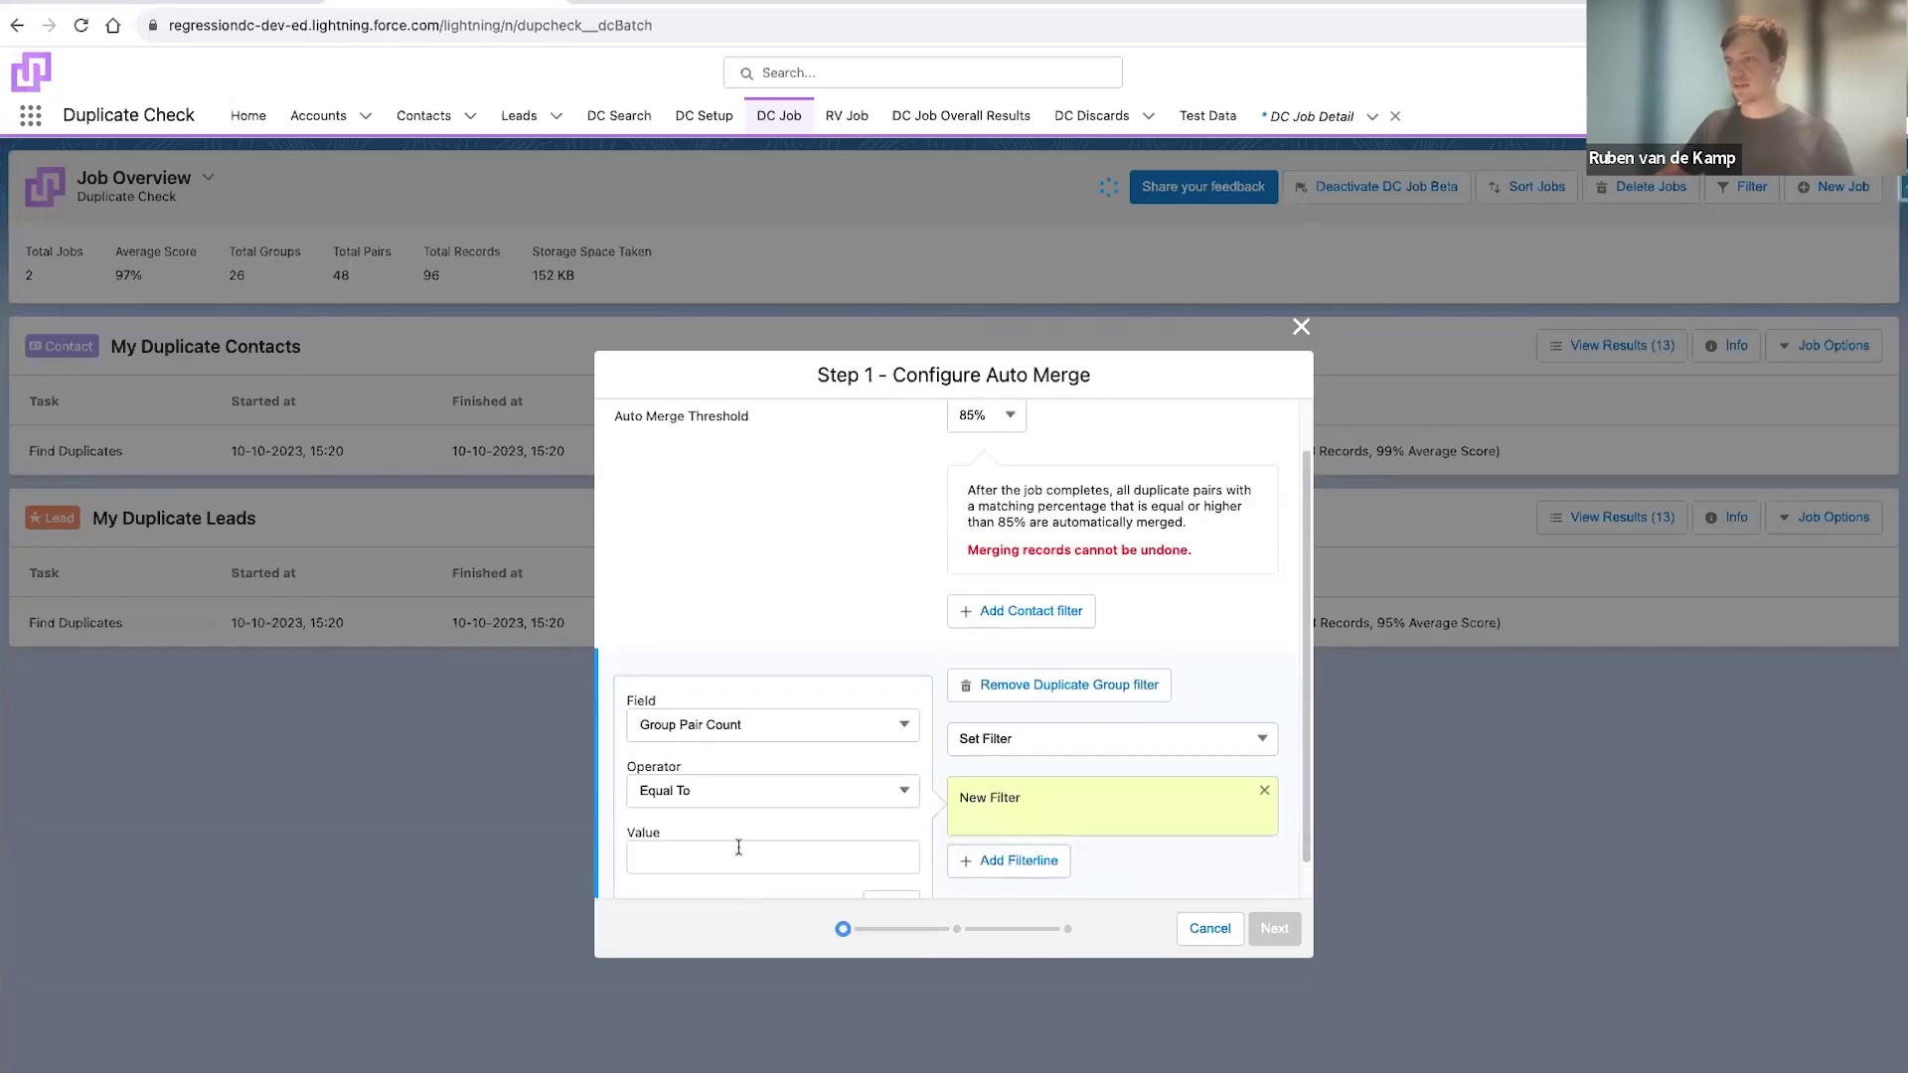
left_click(738, 856)
scroll(737, 847, "down", 1)
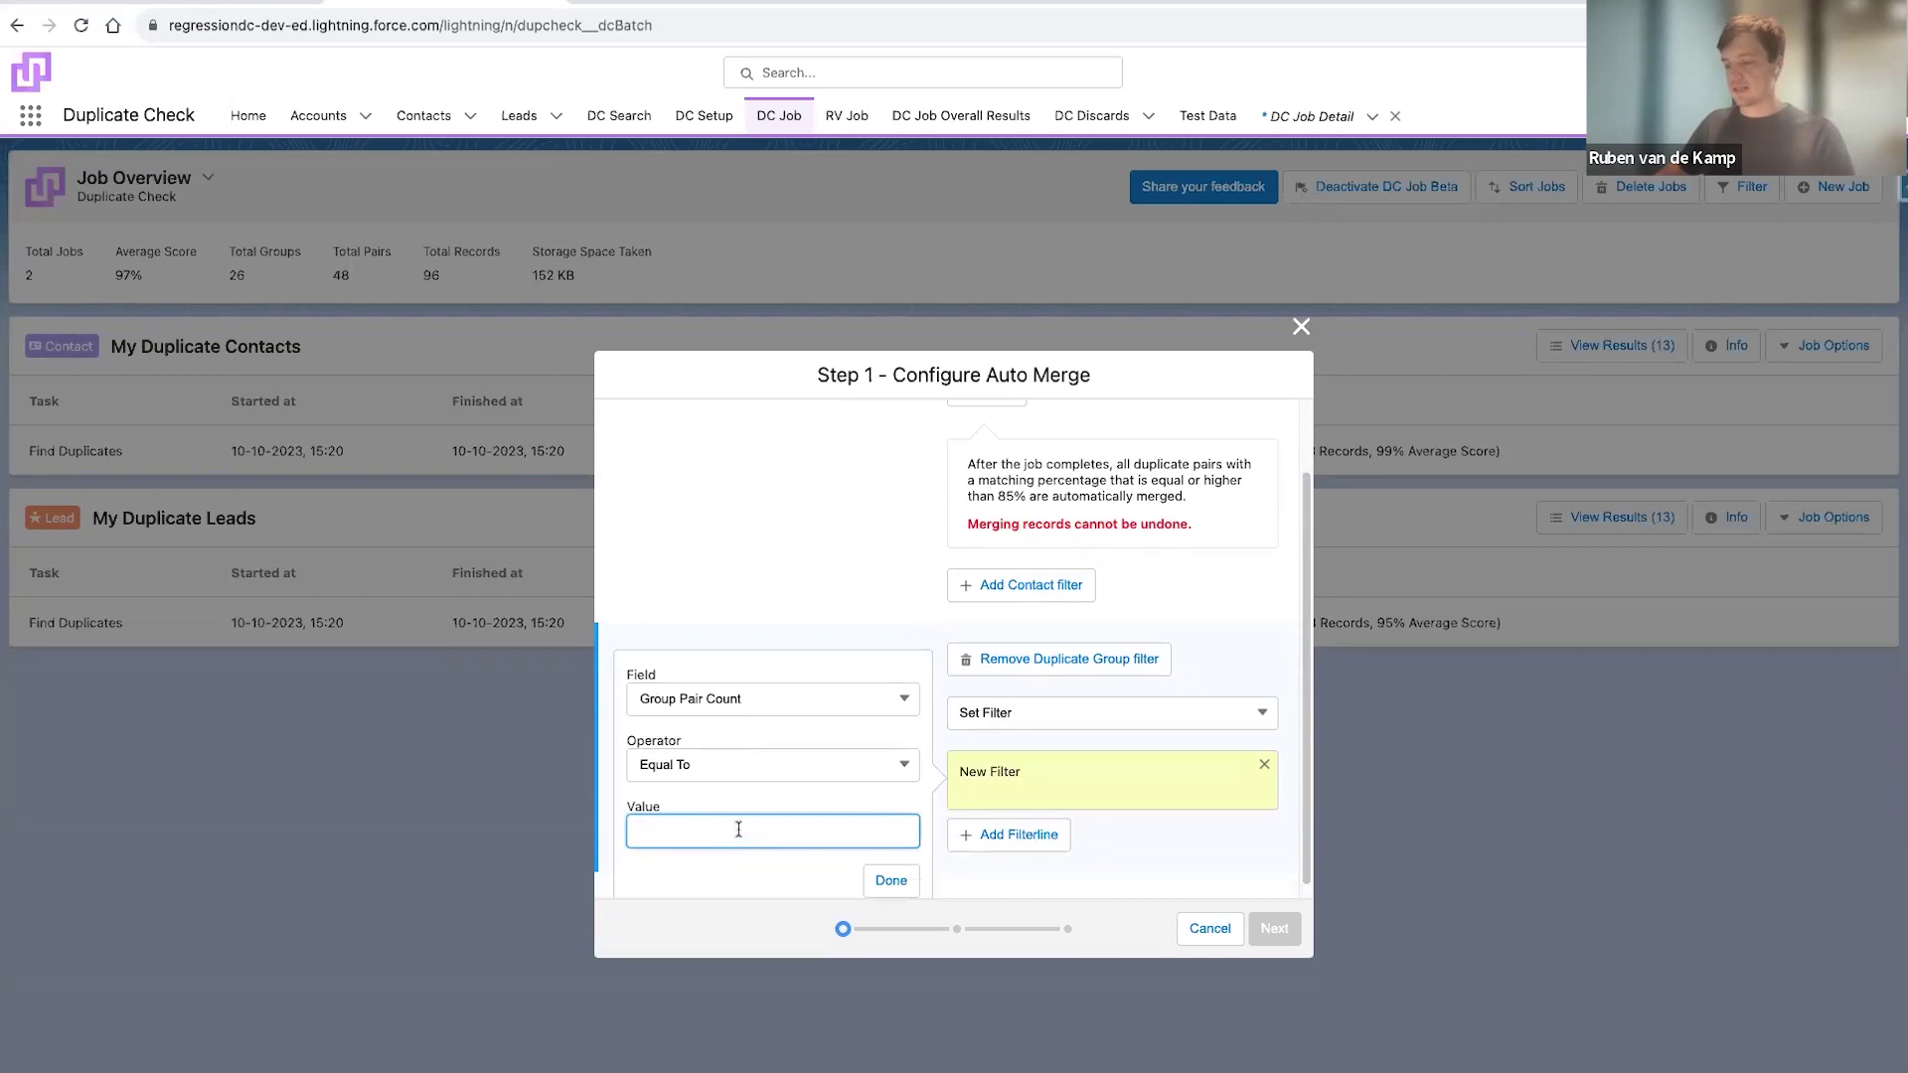
type("1")
scroll(748, 817, "down", 1)
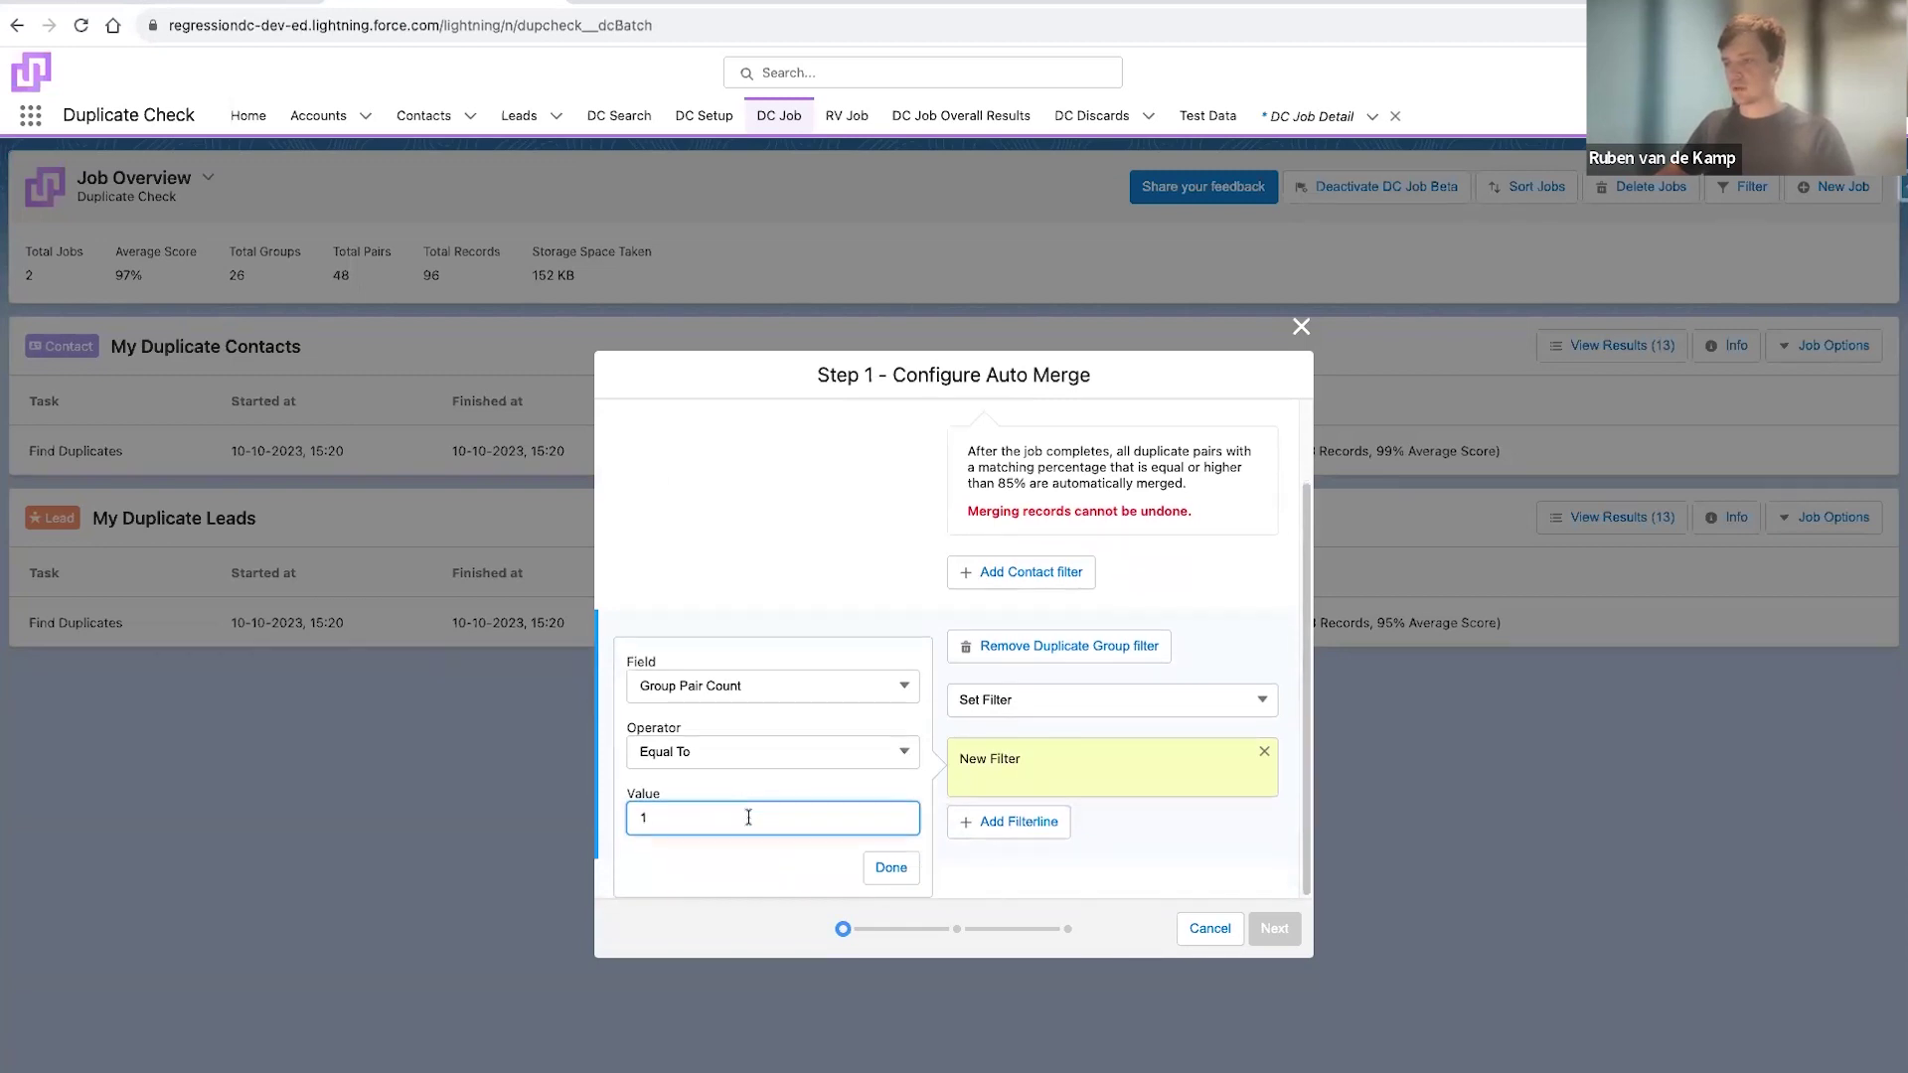
left_click(875, 870)
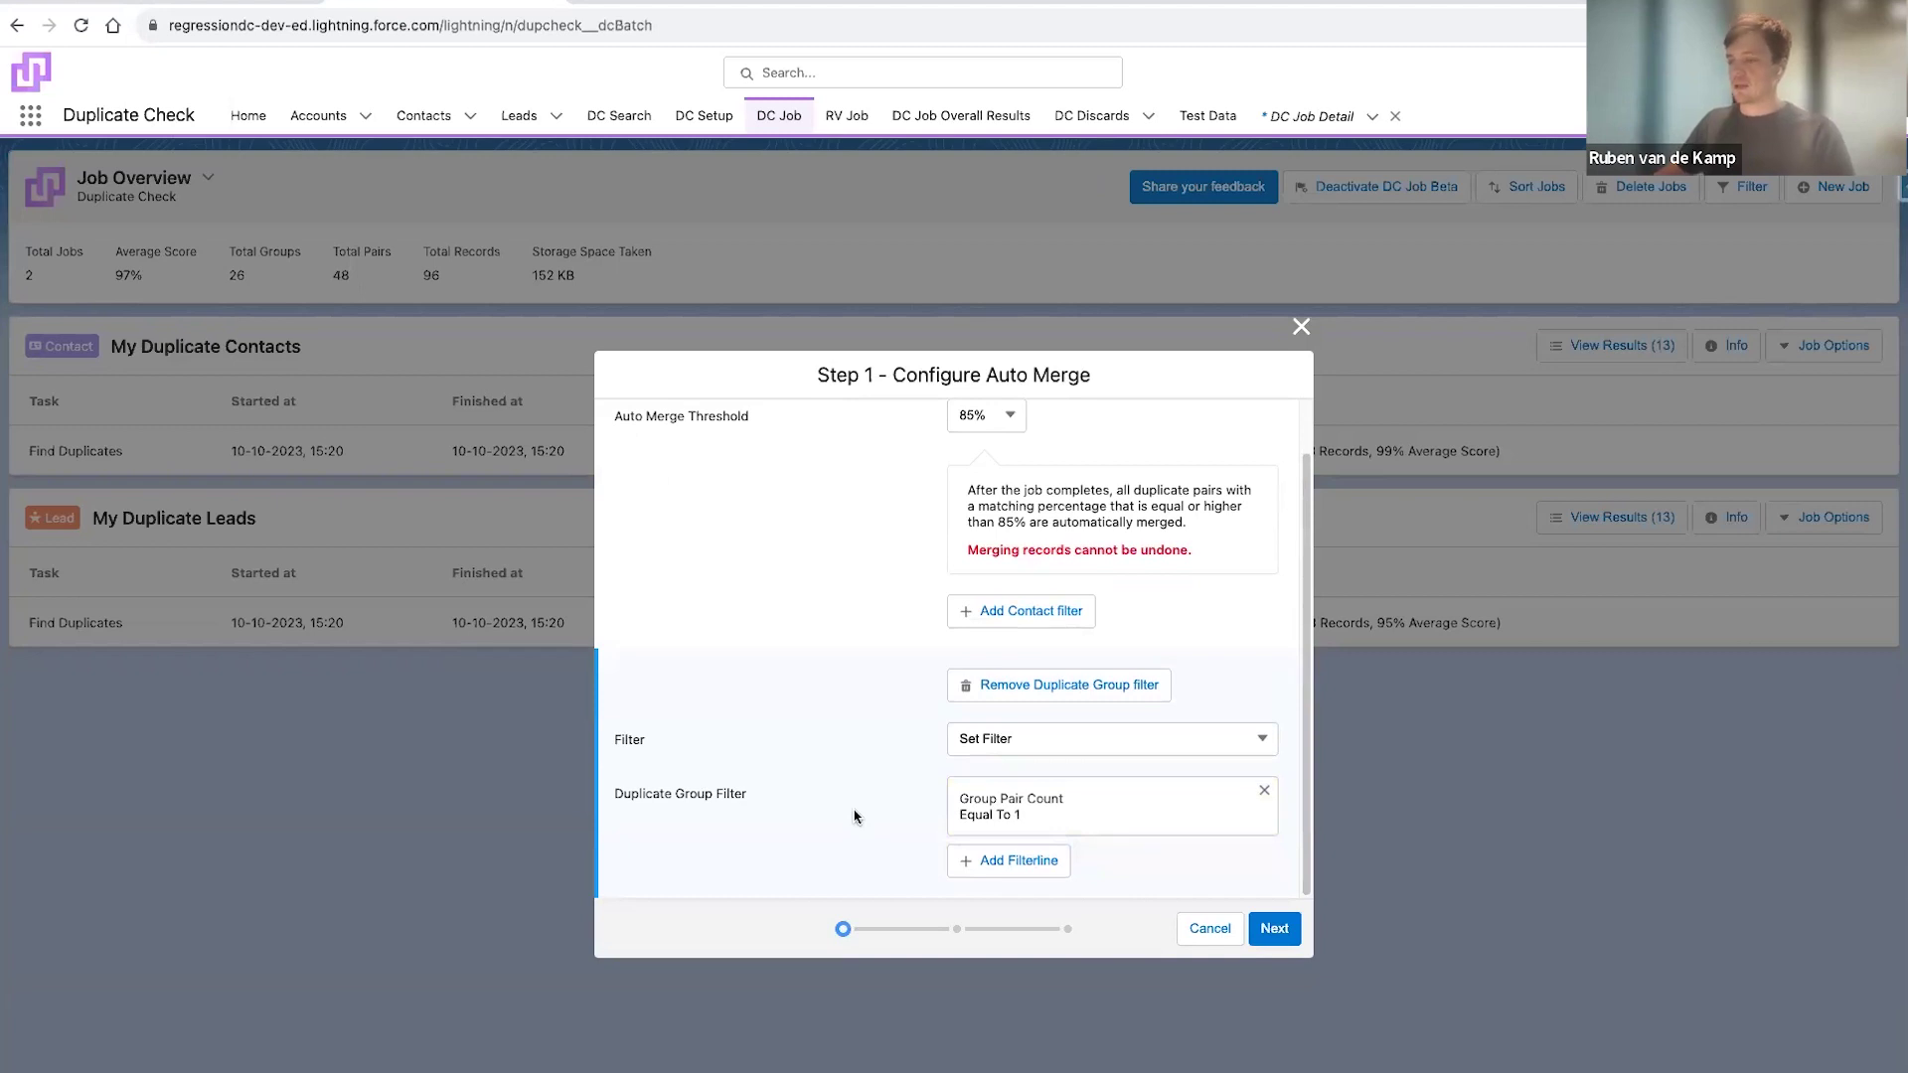
left_click(1272, 927)
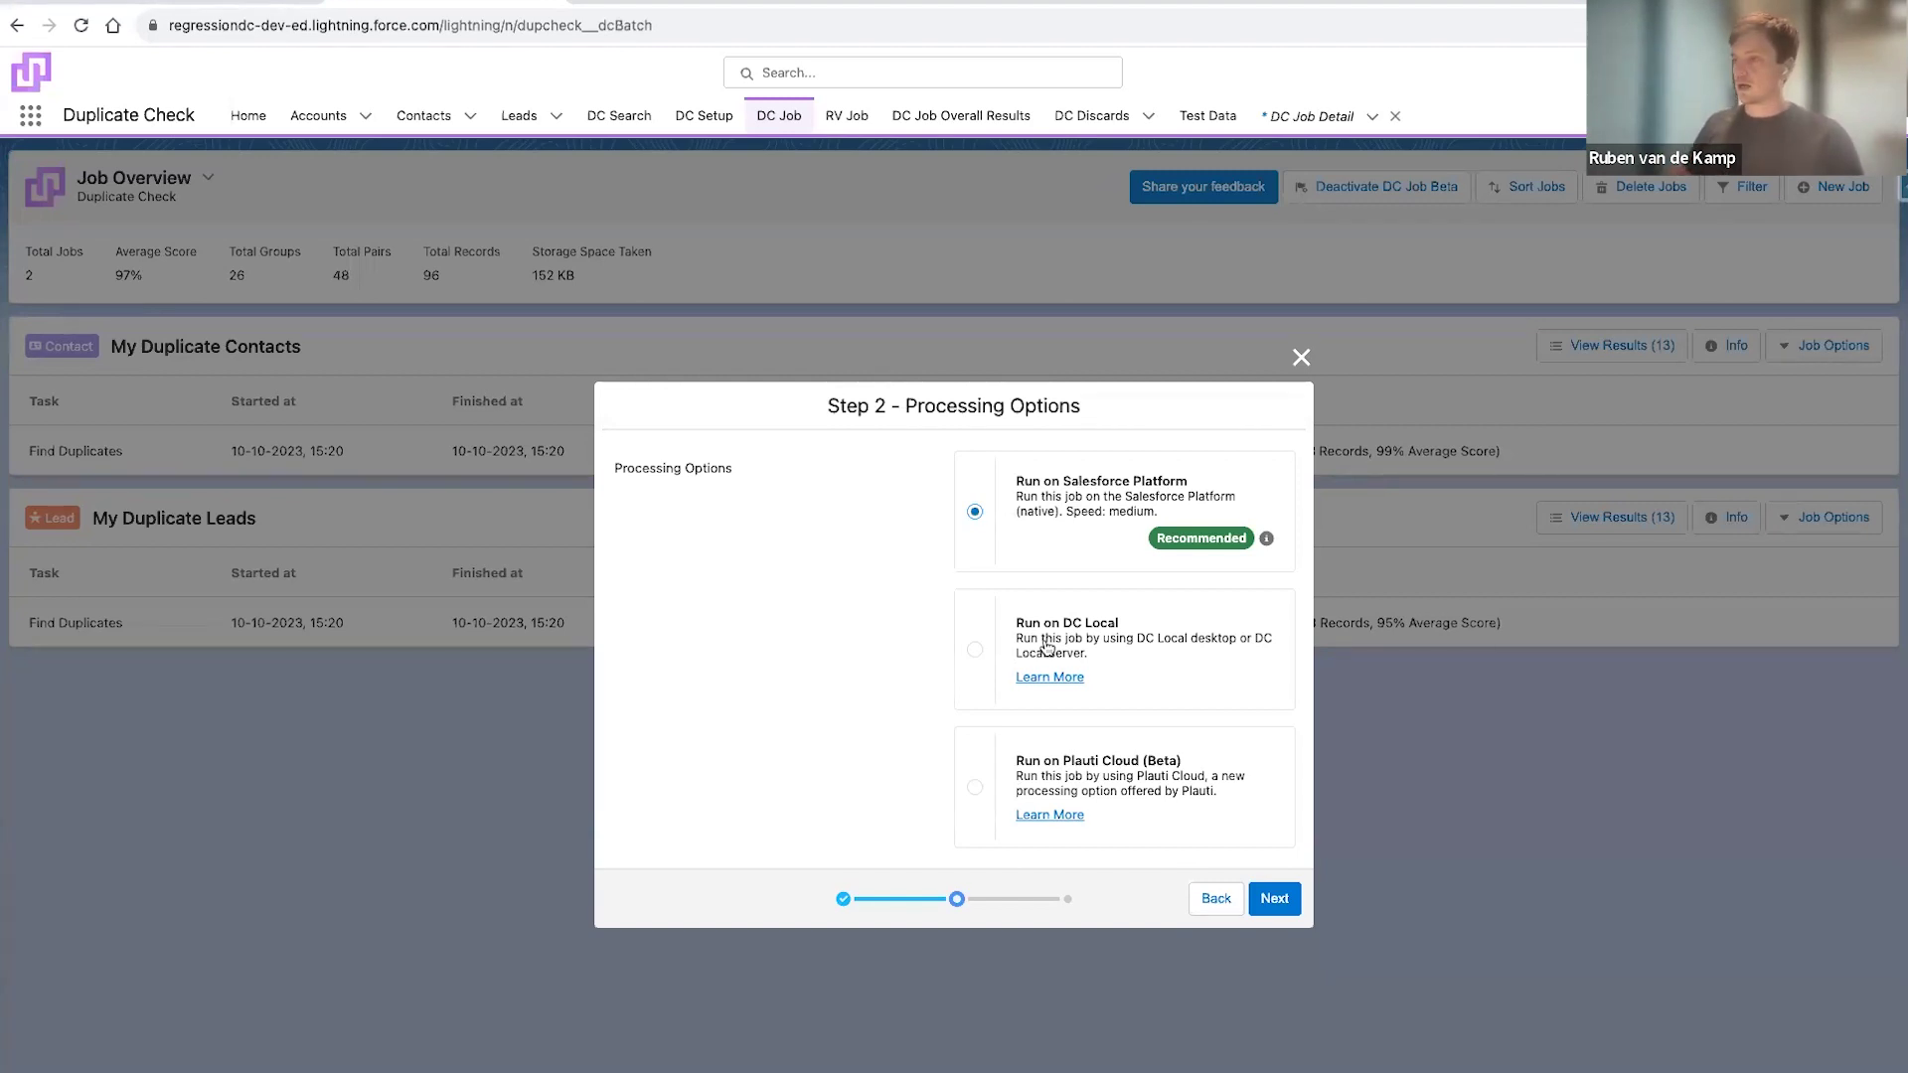
Keep Salesforce Platform processing and advance to the confirmation step
left_click(1271, 900)
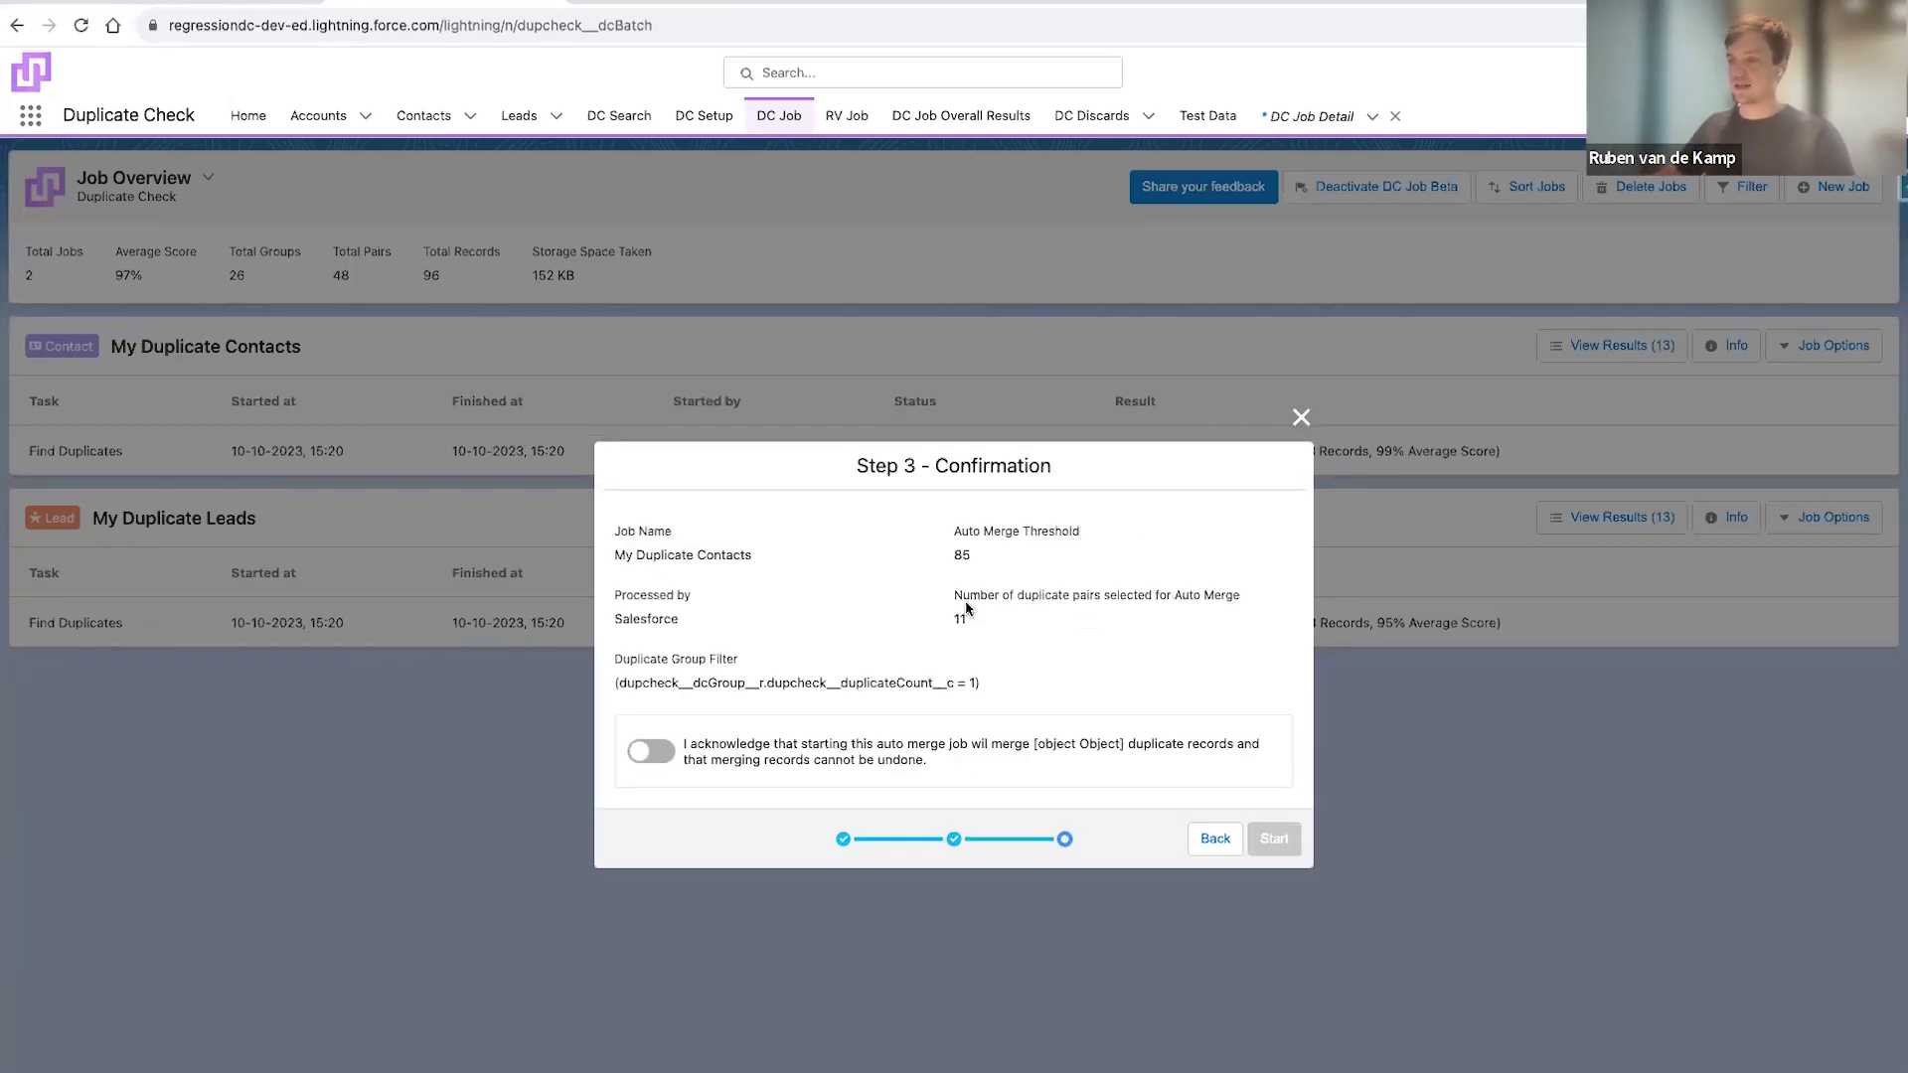
Acknowledge that merges are irreversible and run the 85% contacts auto merge
left_click(657, 753)
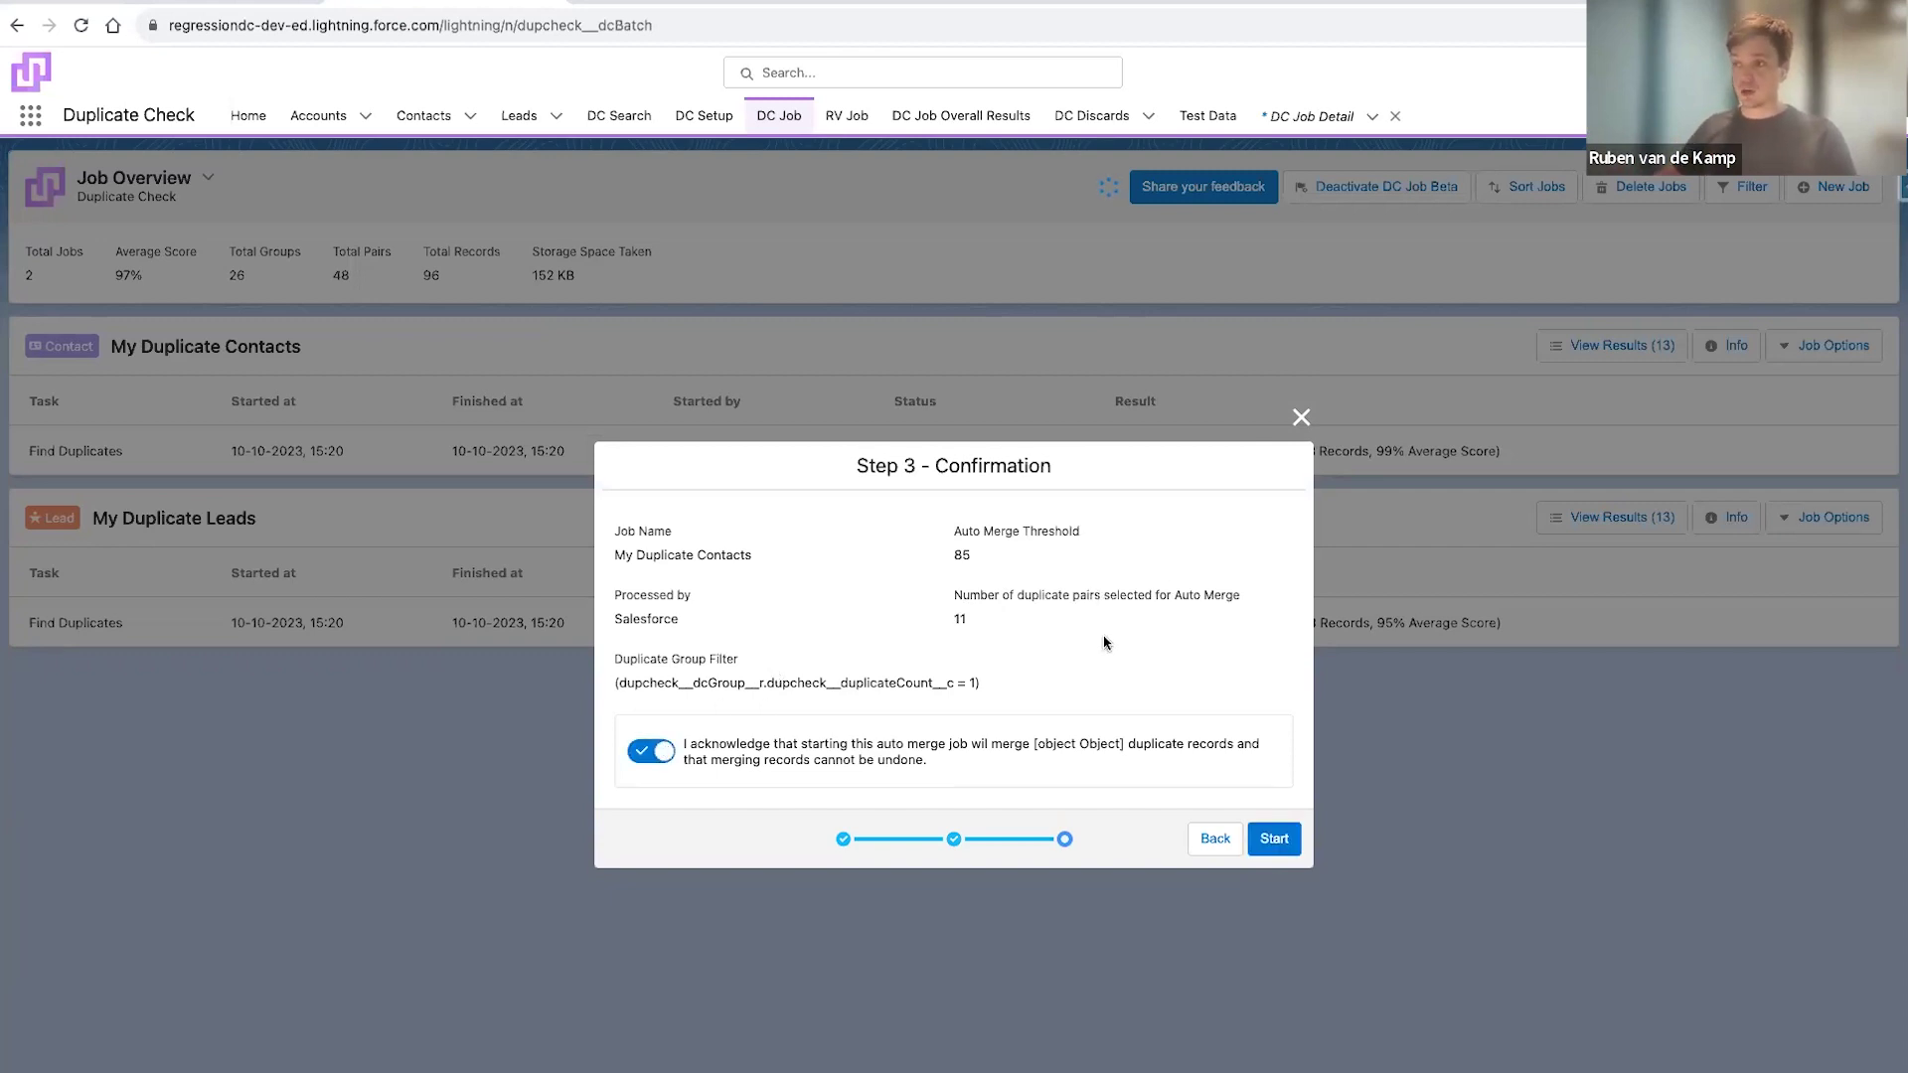
left_click(1271, 837)
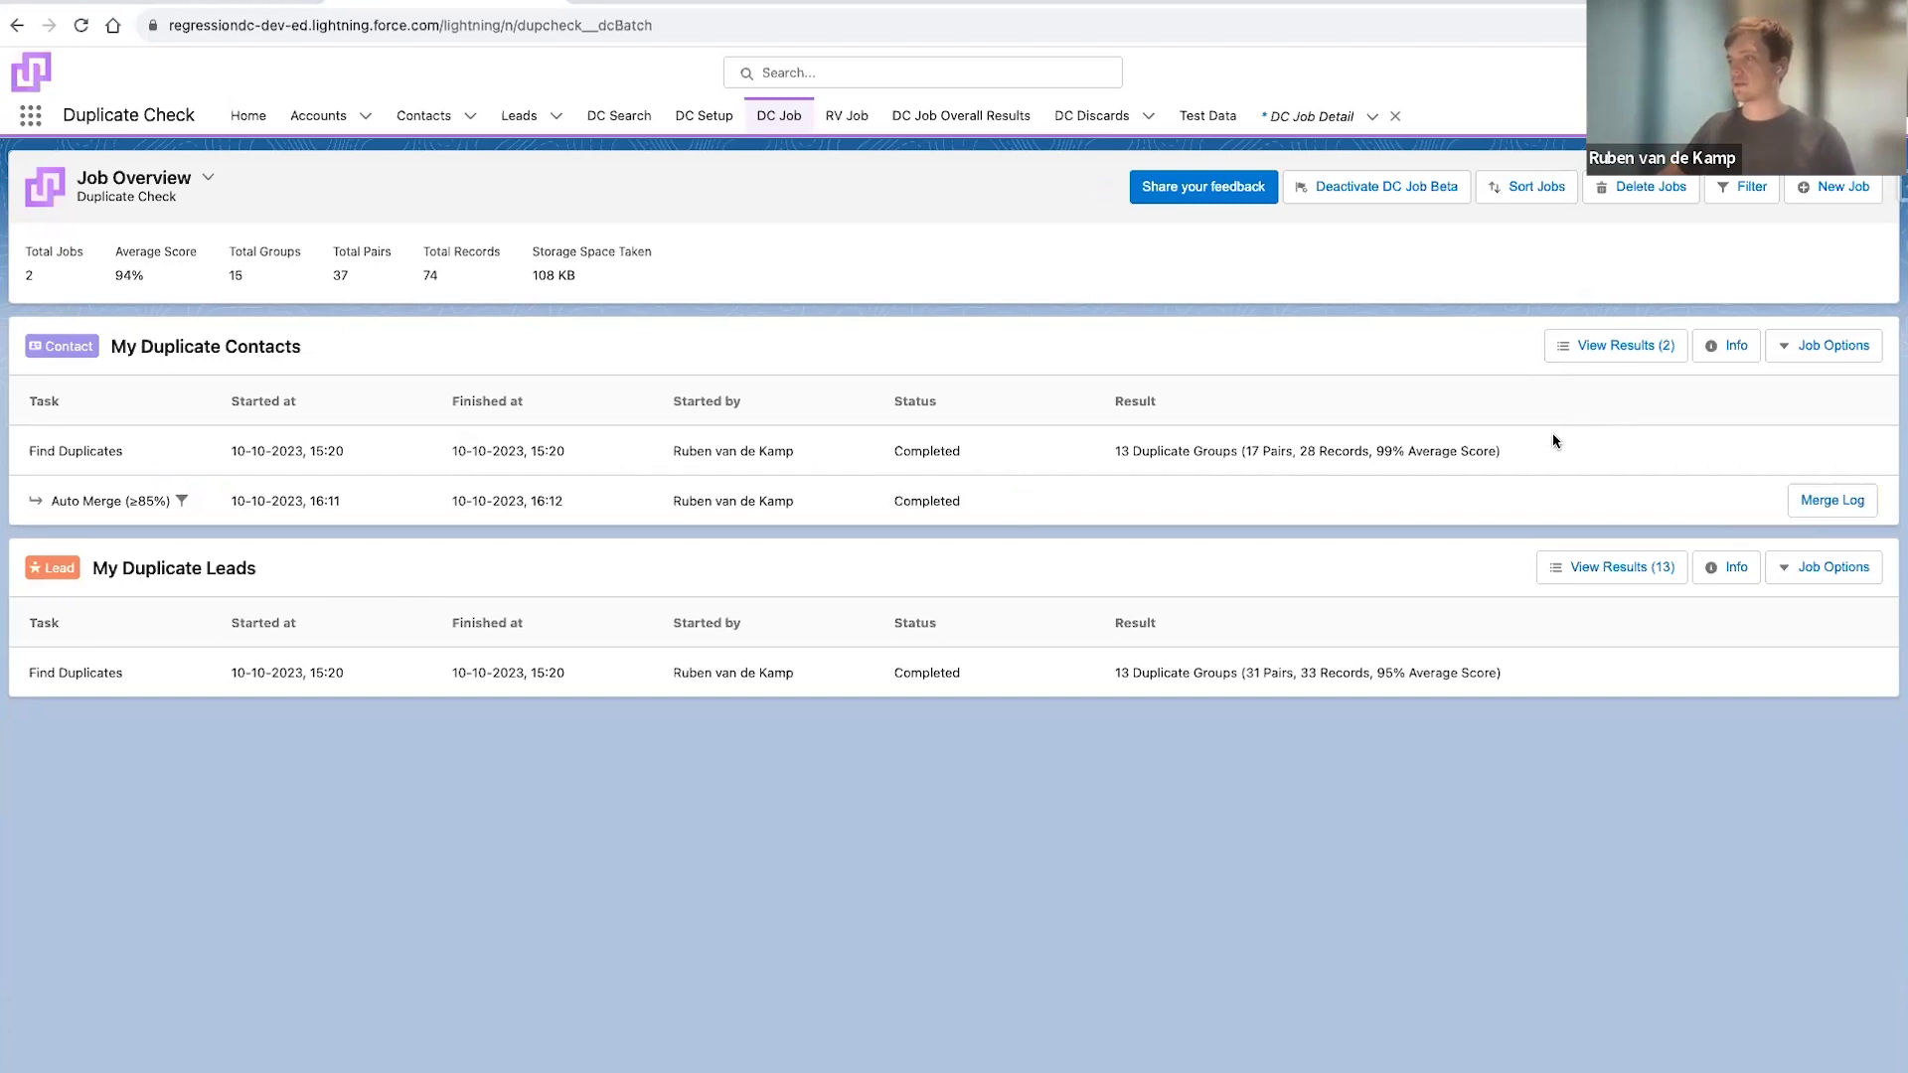
Open the merge log for the contacts Auto Merge run
left_click(1829, 506)
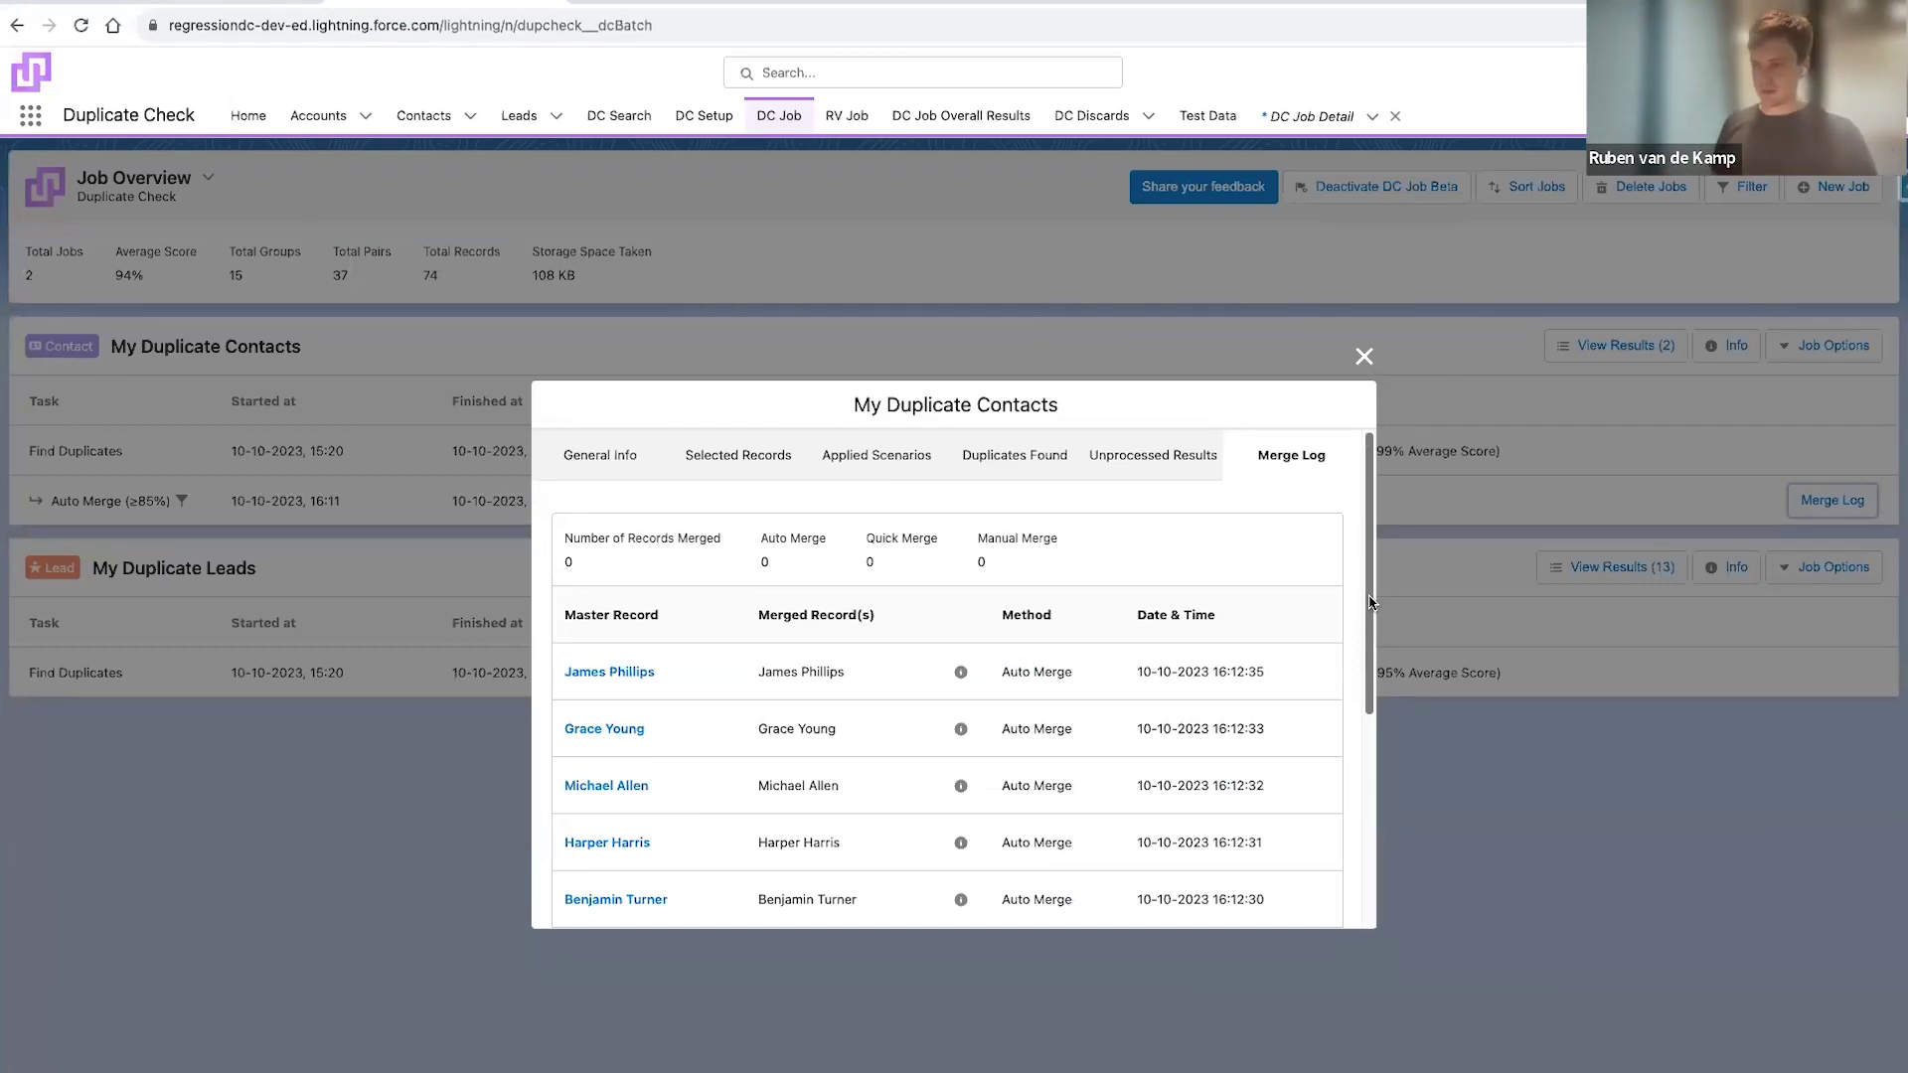
scroll(955, 701, "down", 2)
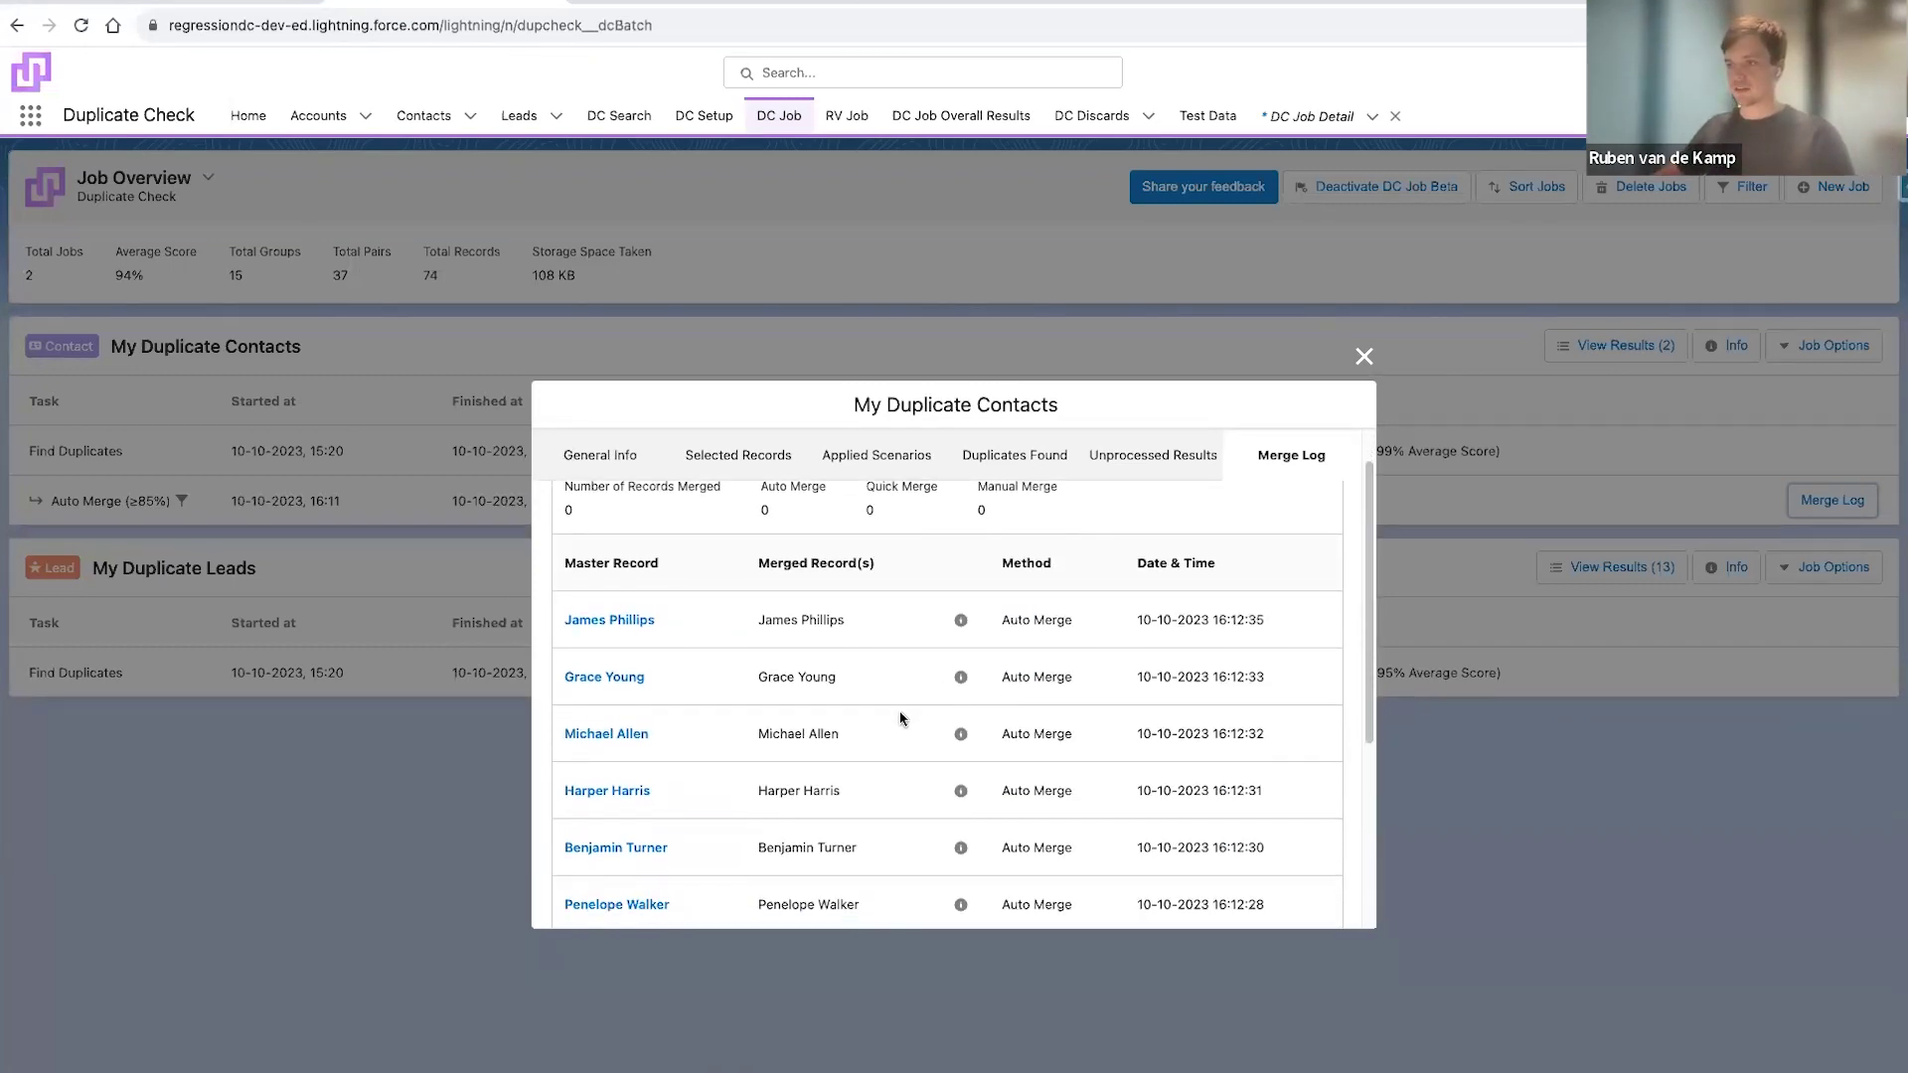
scroll(900, 718, "down", 2)
scroll(900, 718, "down", 3)
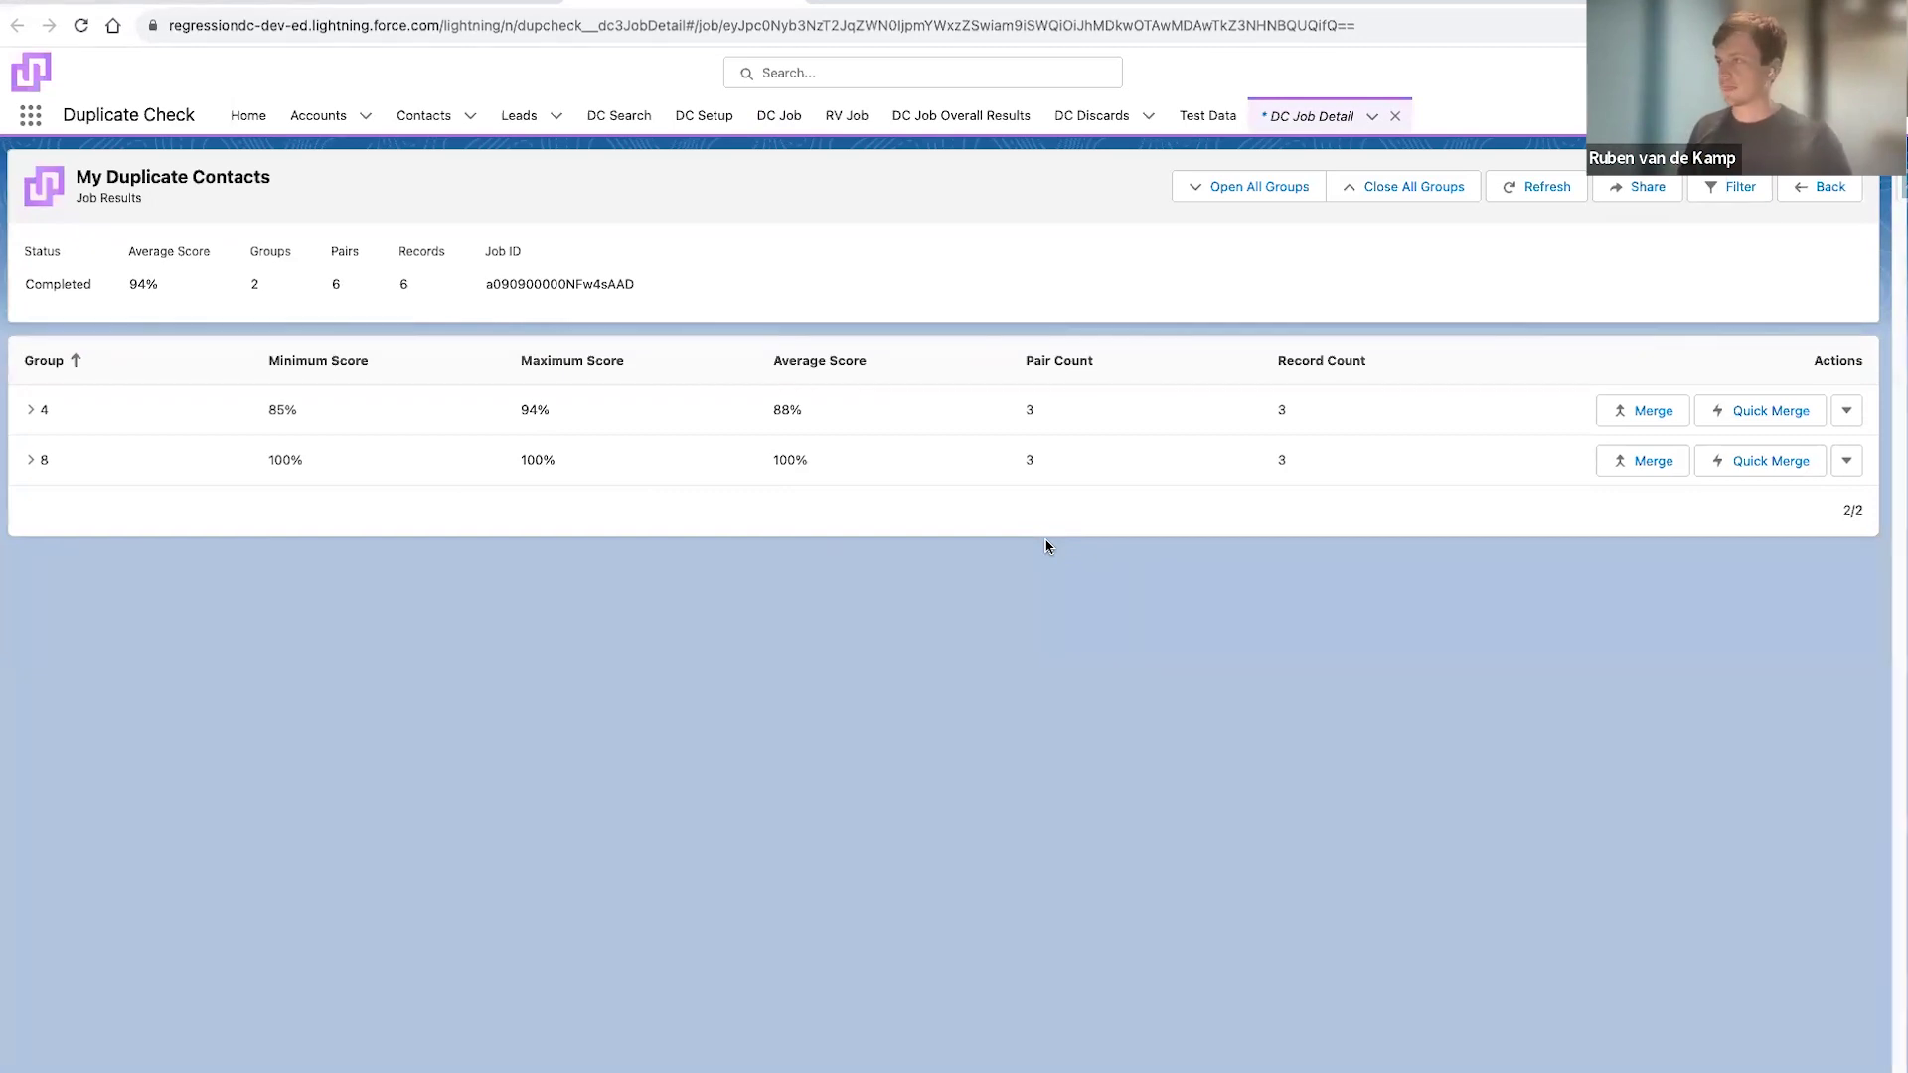
Return to the Job Overview showing the completed 11-record Auto Merge
left_click(1819, 191)
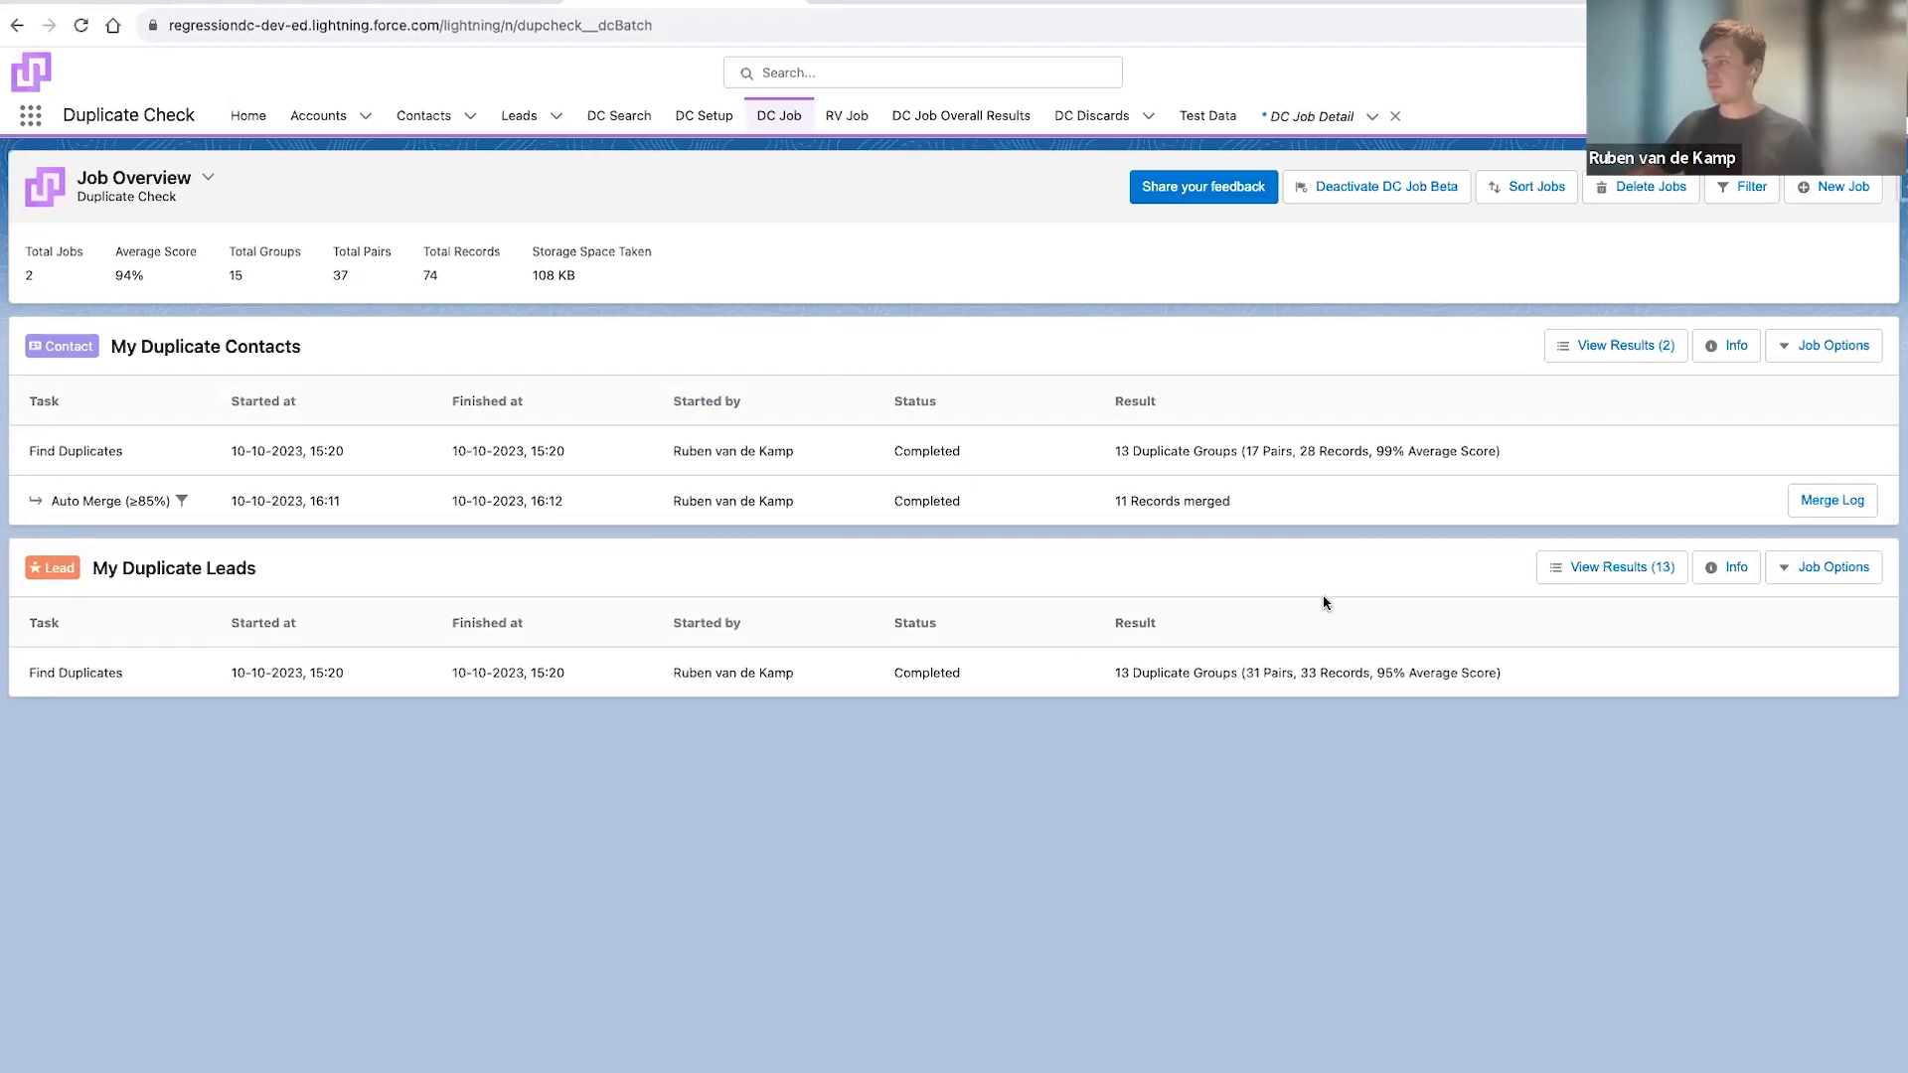
Open My Duplicate Leads results, expand all 13 groups to review lead types, then return
left_click(1609, 567)
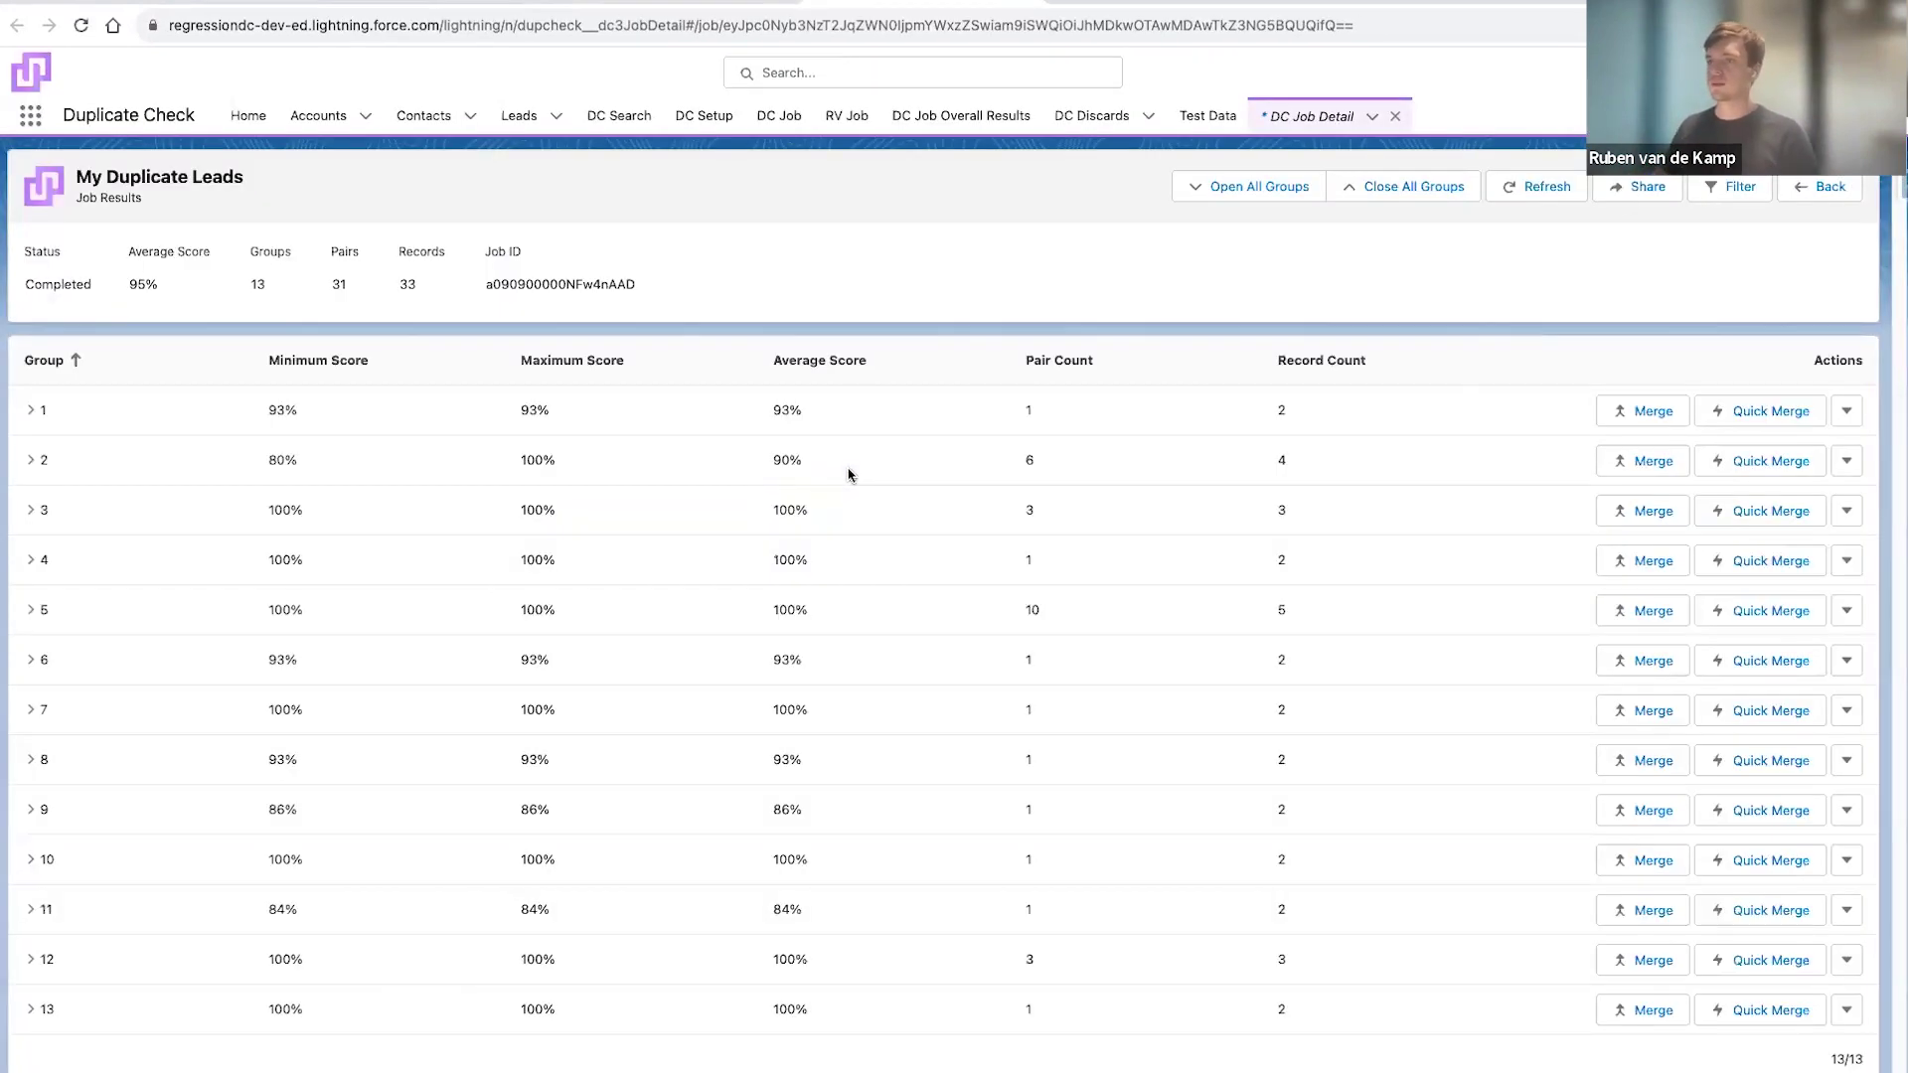
left_click(1219, 187)
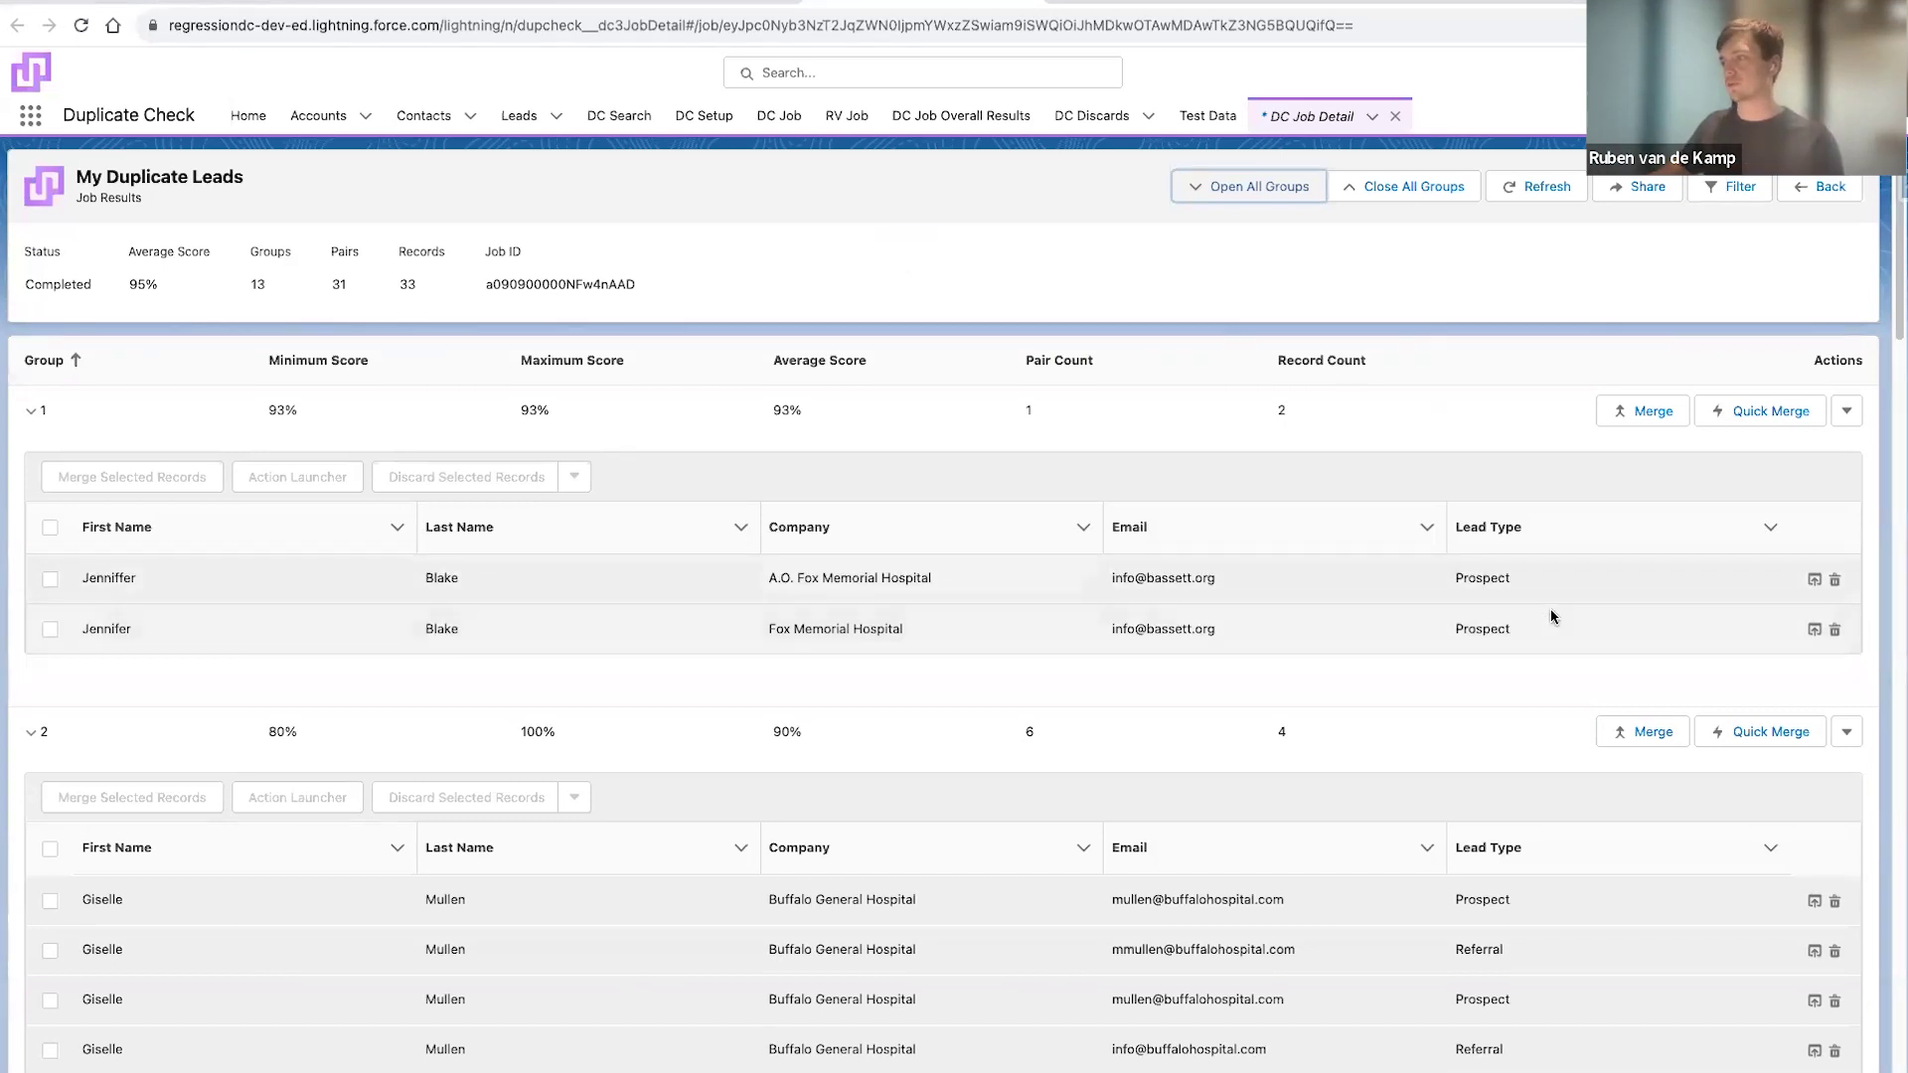
scroll(1550, 611, "down", 2)
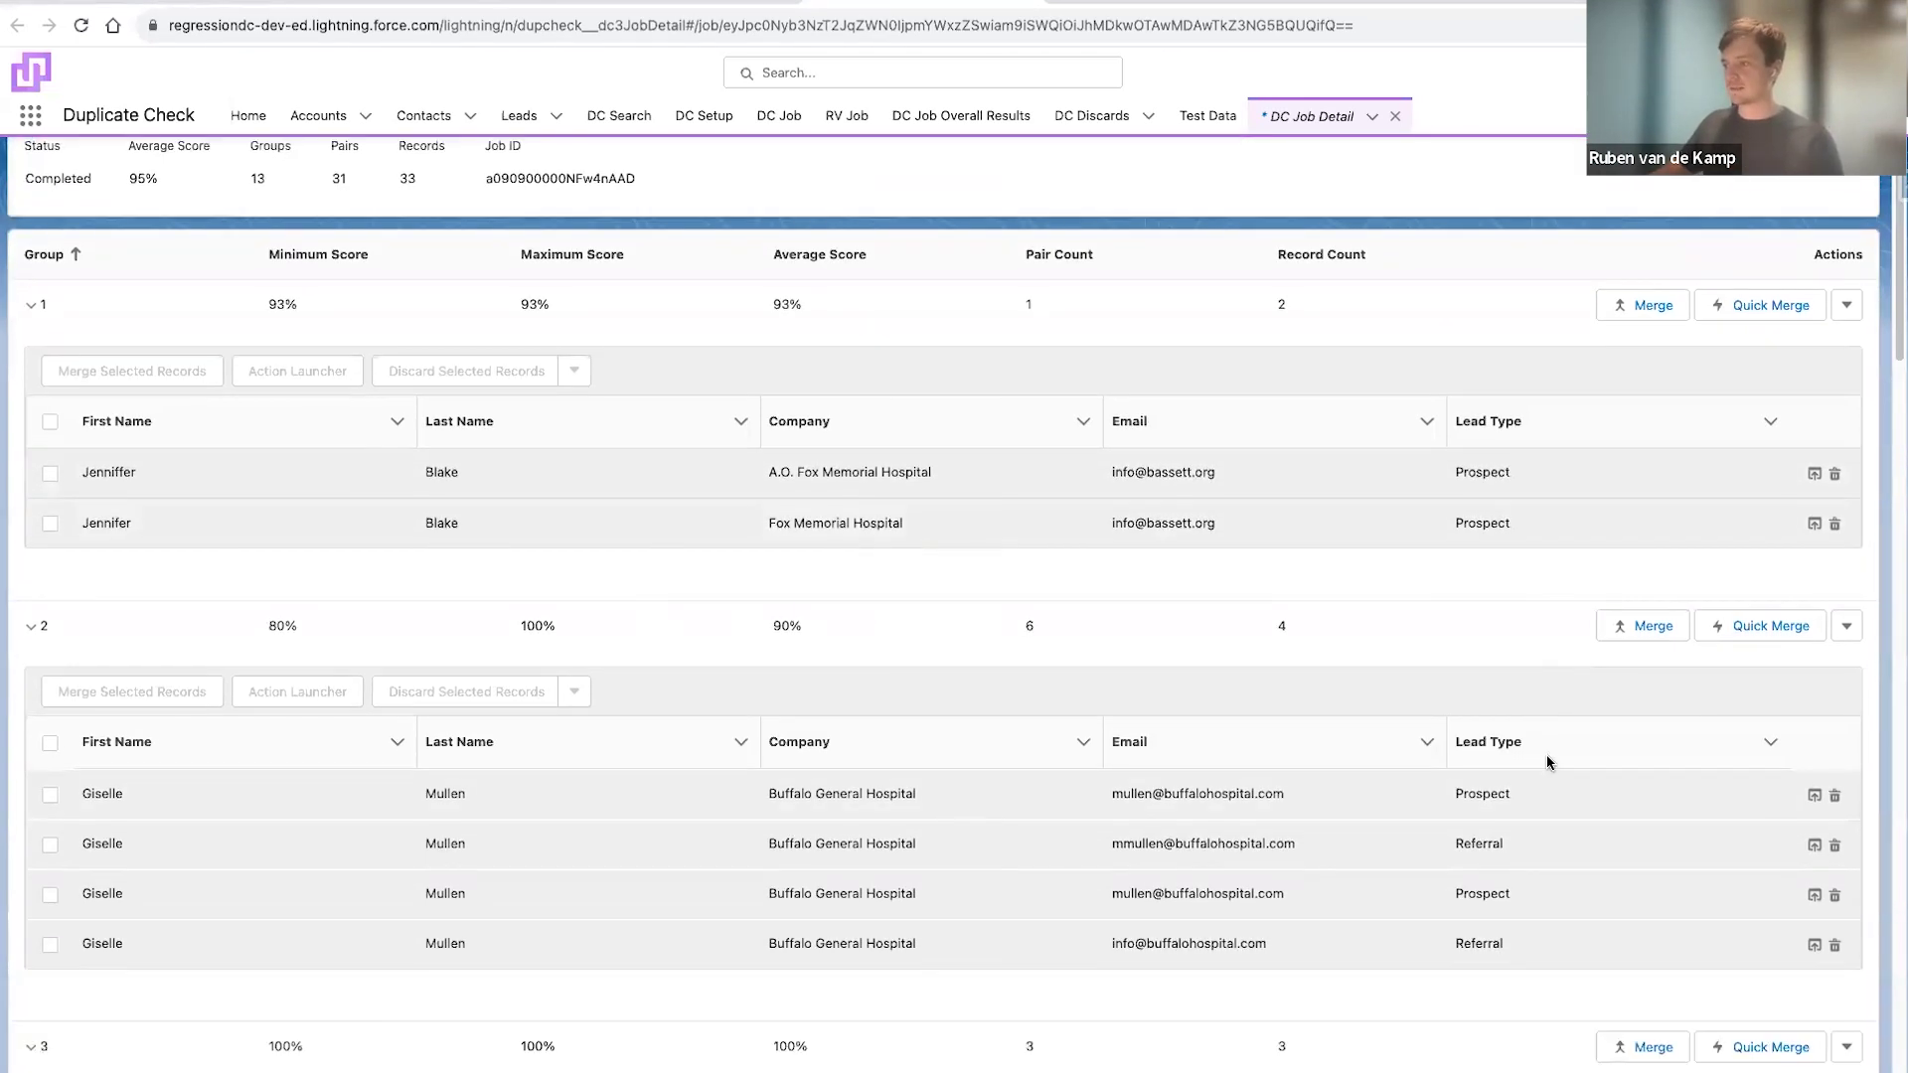
scroll(1547, 831, "down", 1)
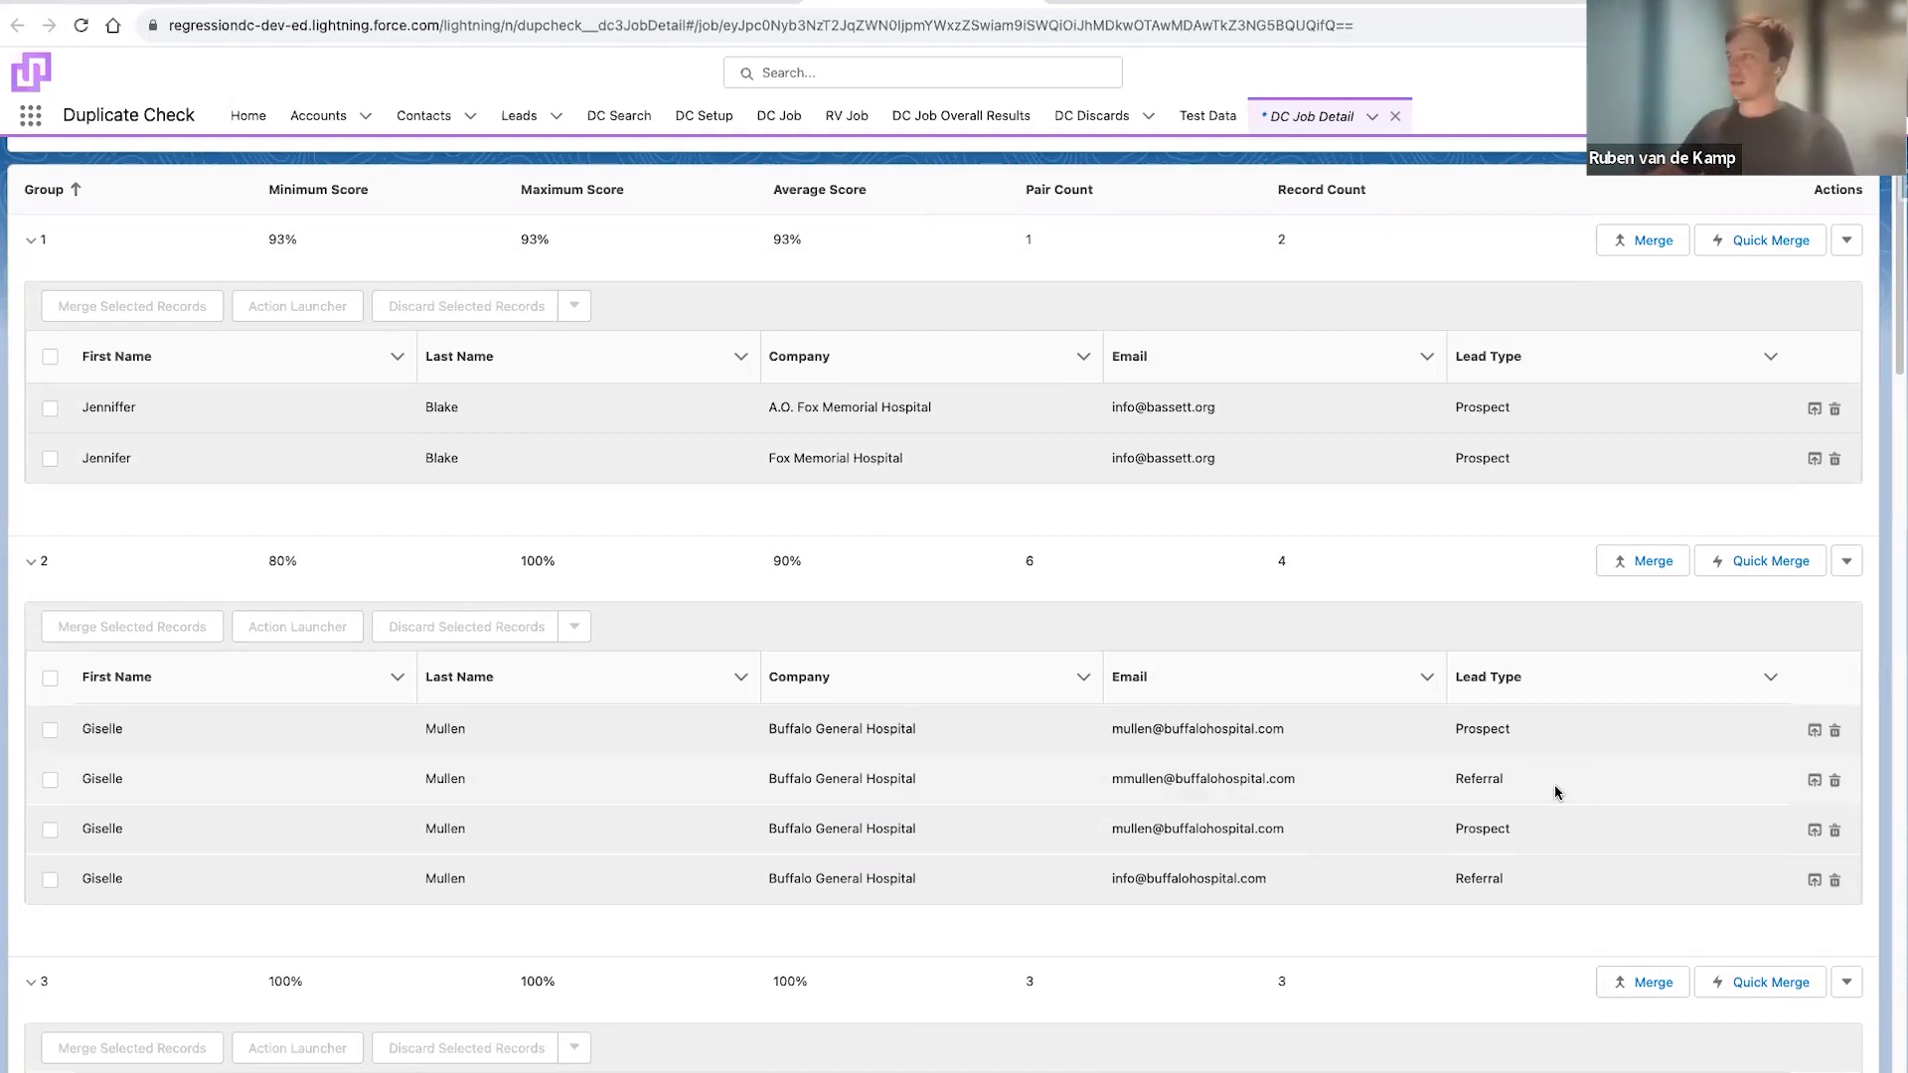
scroll(1545, 725, "up", 1)
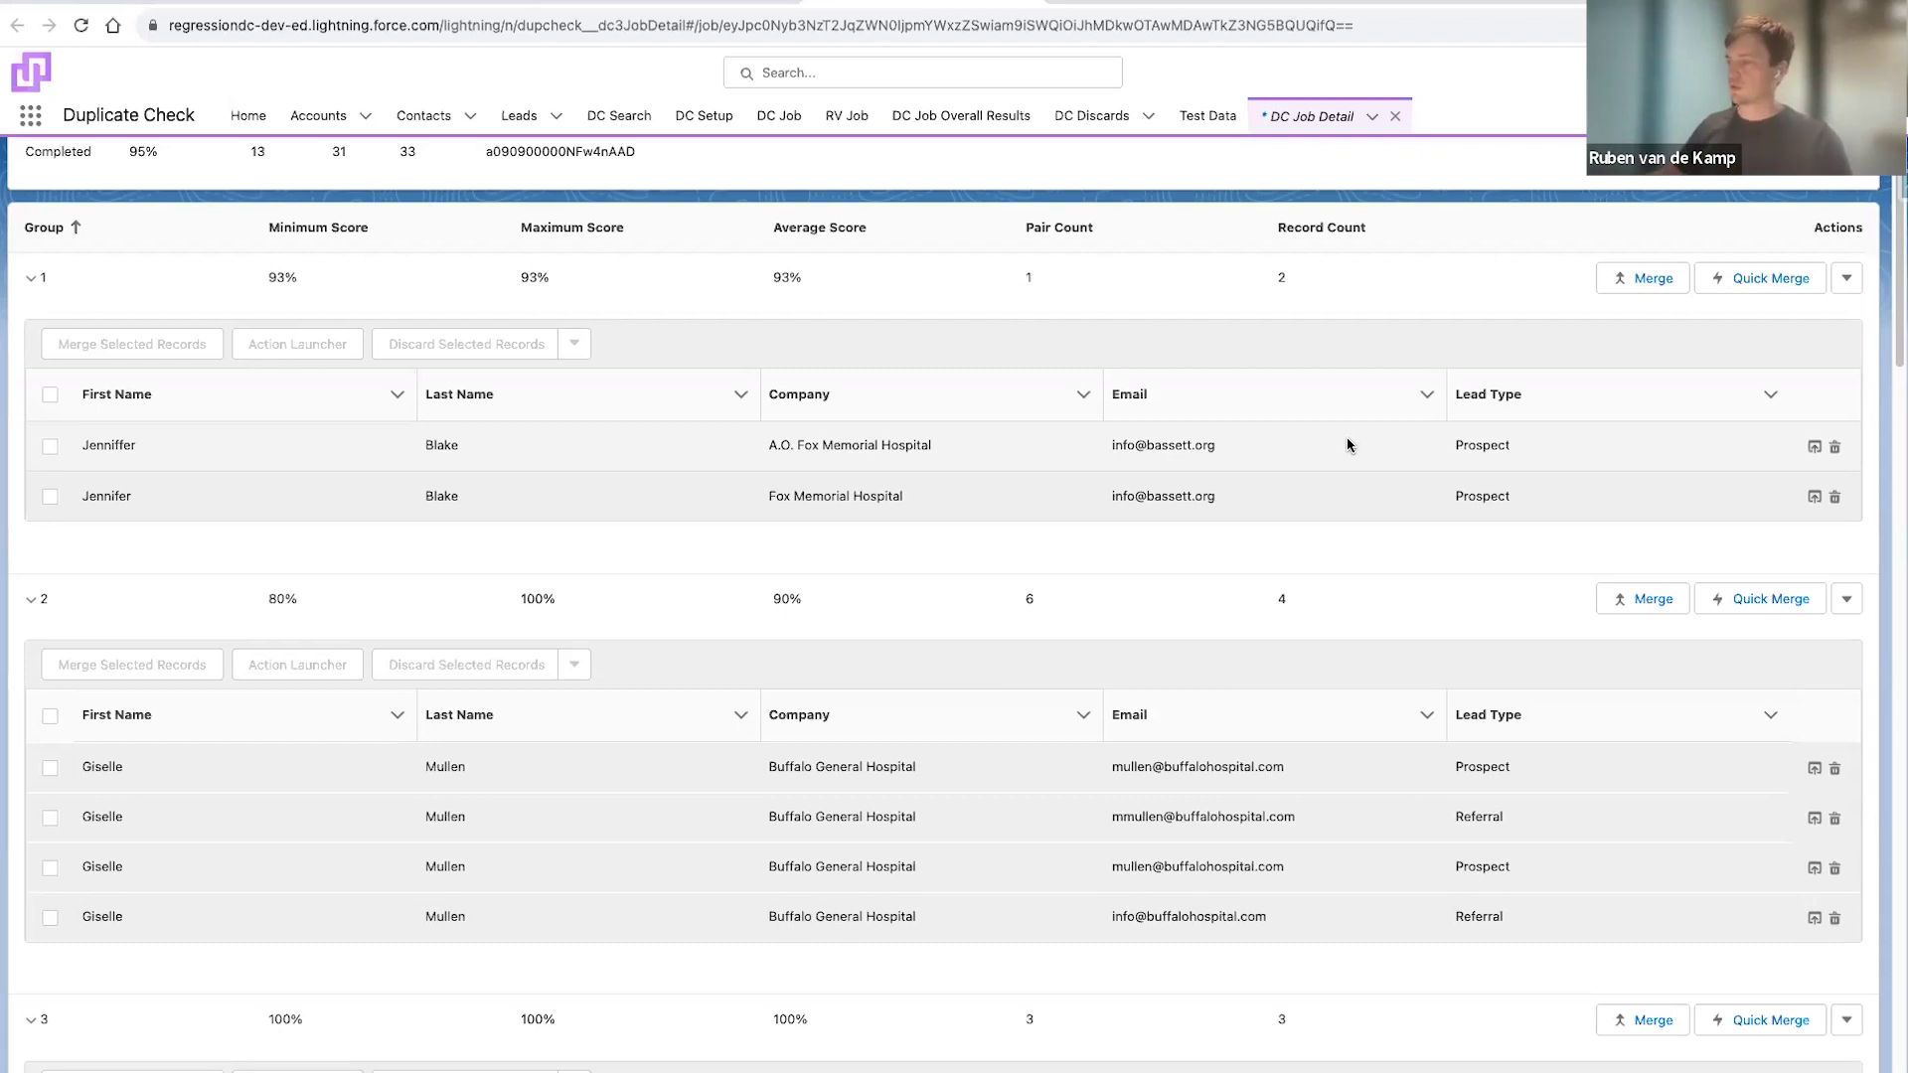
scroll(1351, 371, "up", 2)
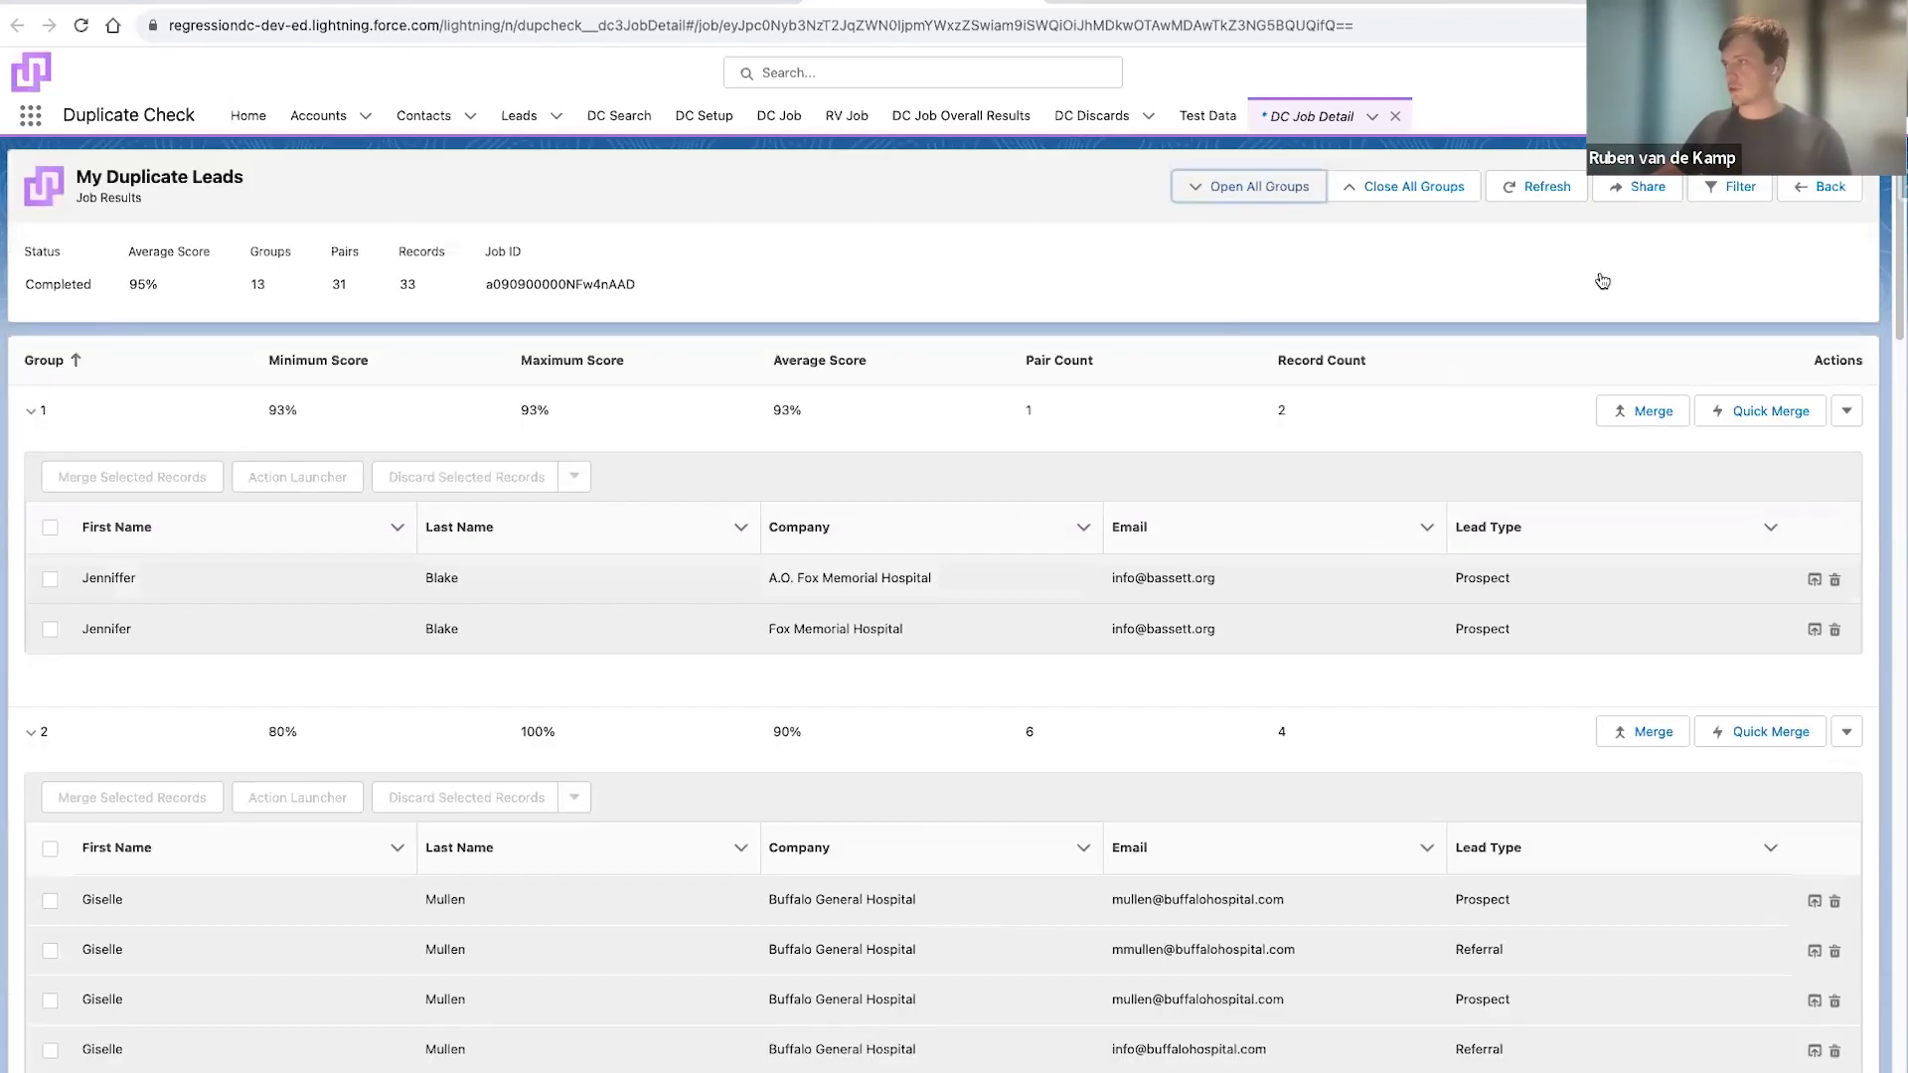
left_click(1823, 187)
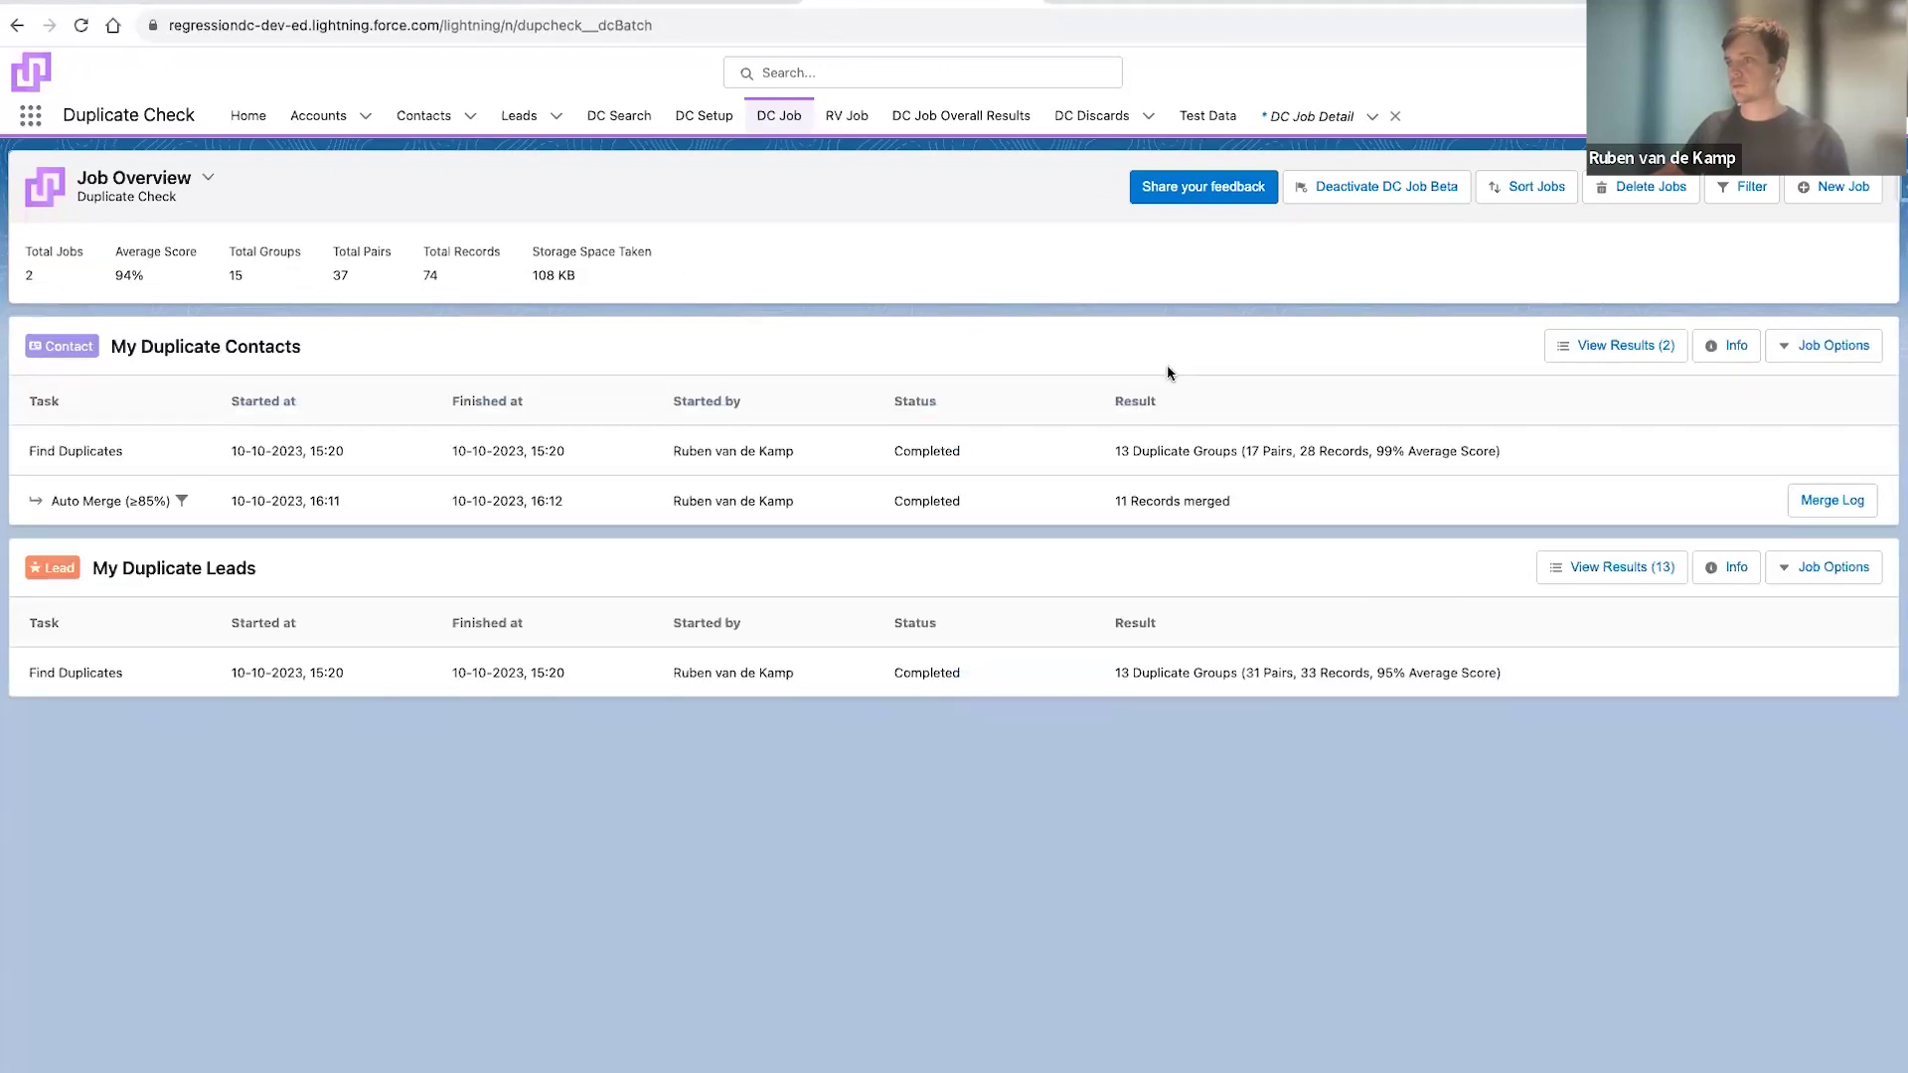
Start an auto merge for the leads job with an 80% threshold
left_click(1838, 575)
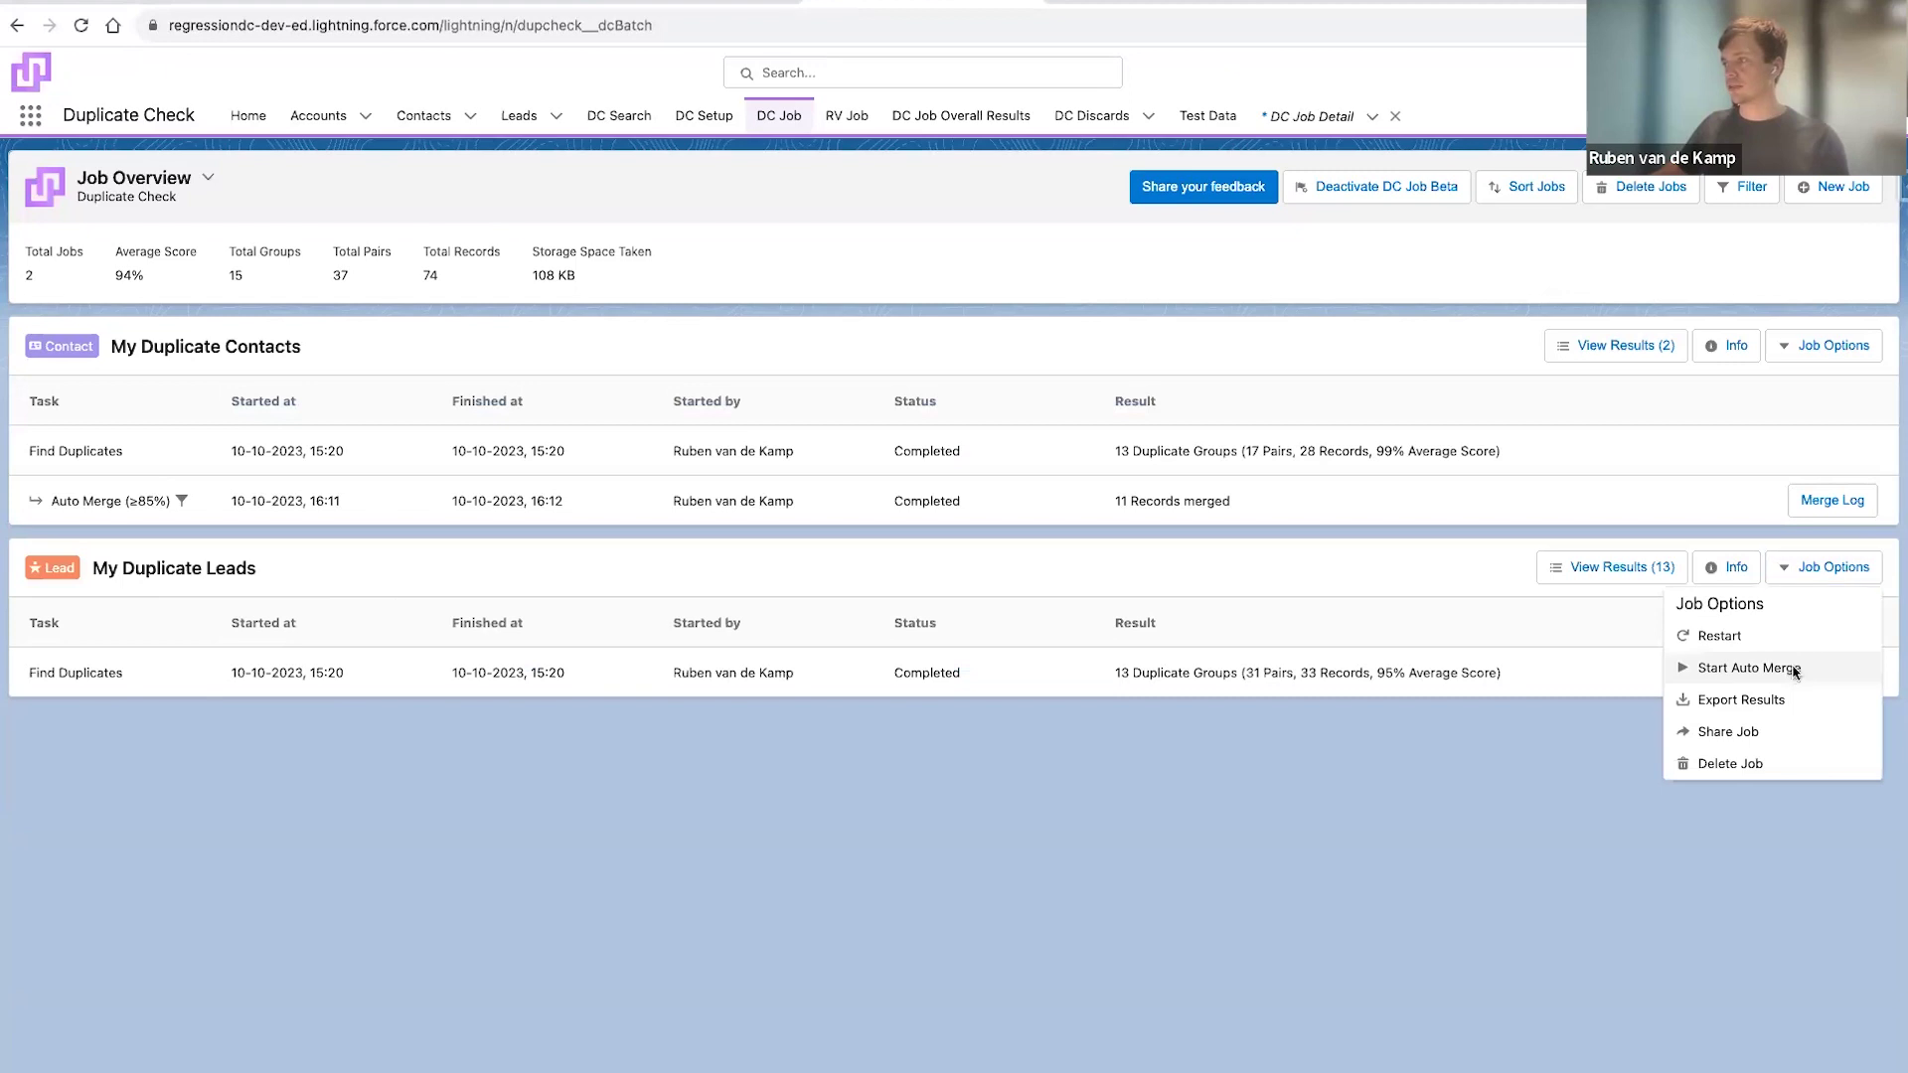
left_click(1749, 668)
left_click(993, 543)
scroll(987, 702, "down", 4)
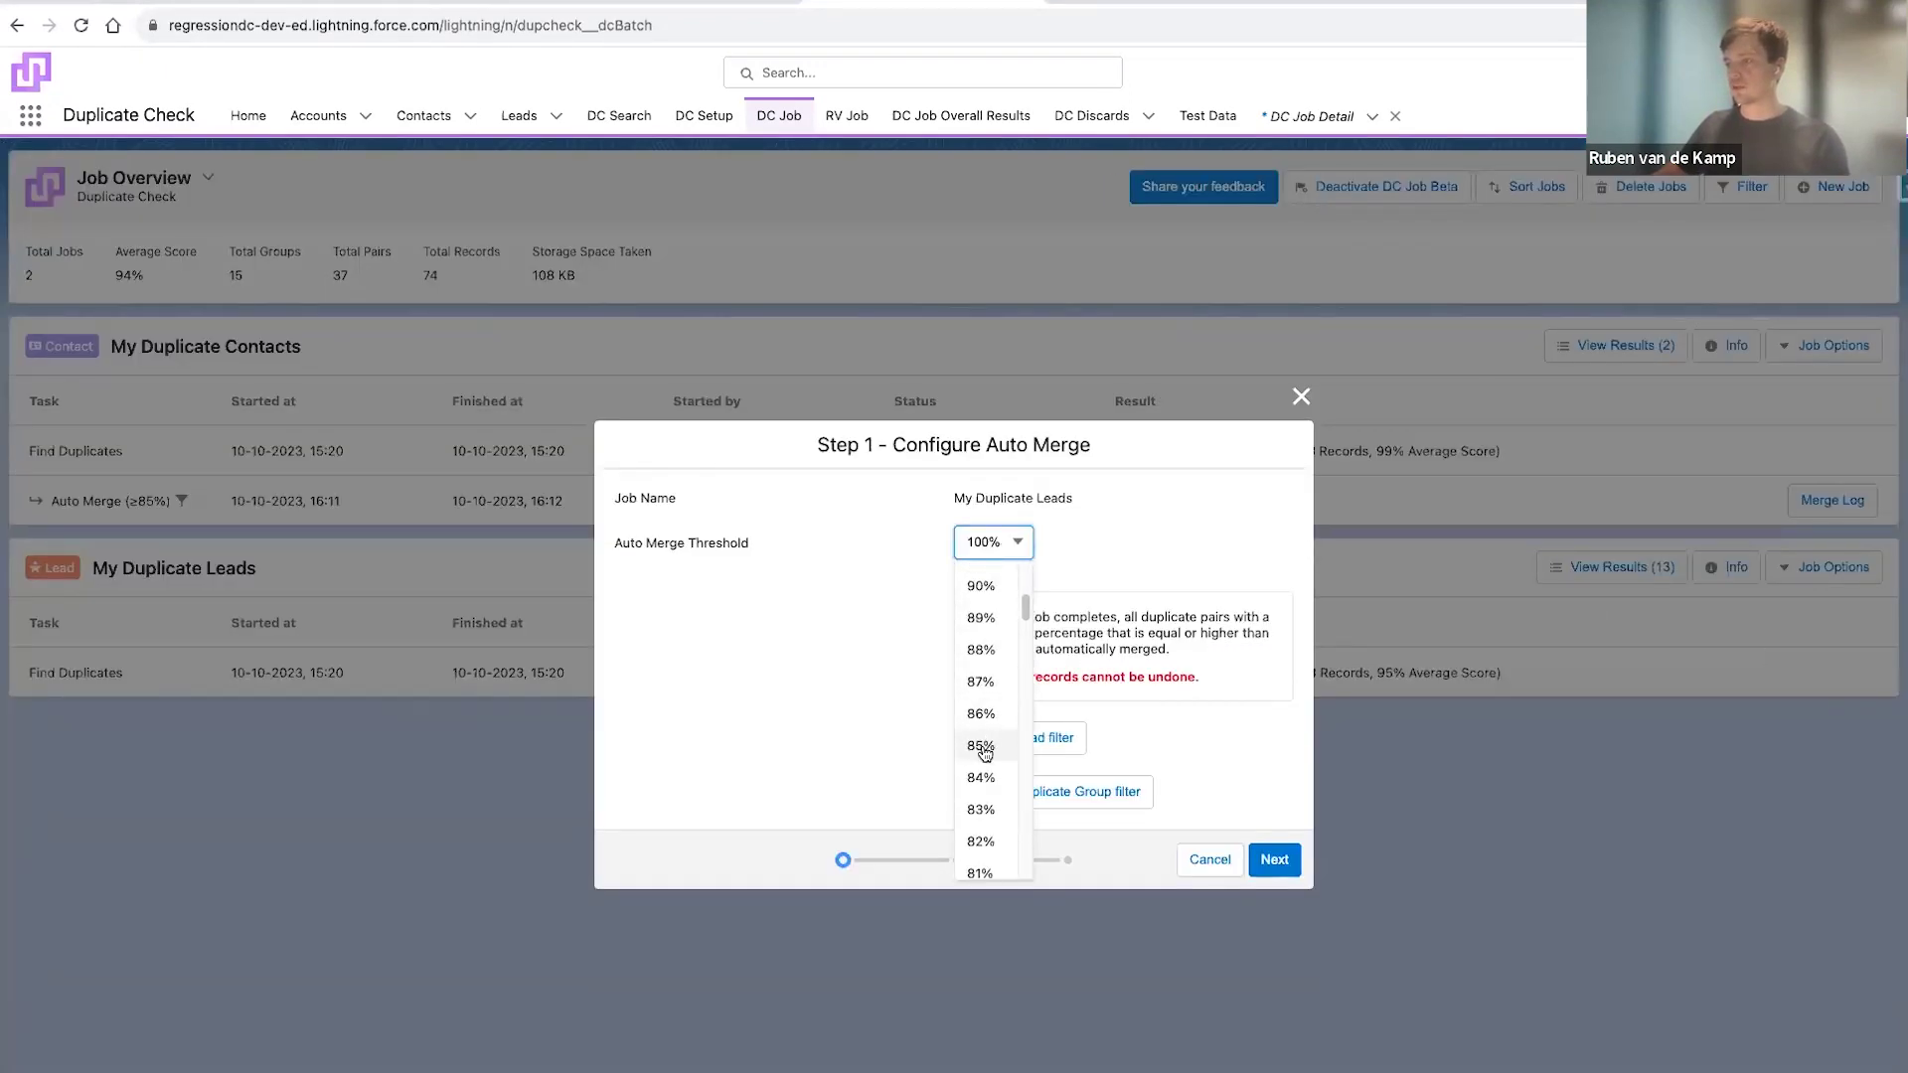
scroll(986, 777, "down", 1)
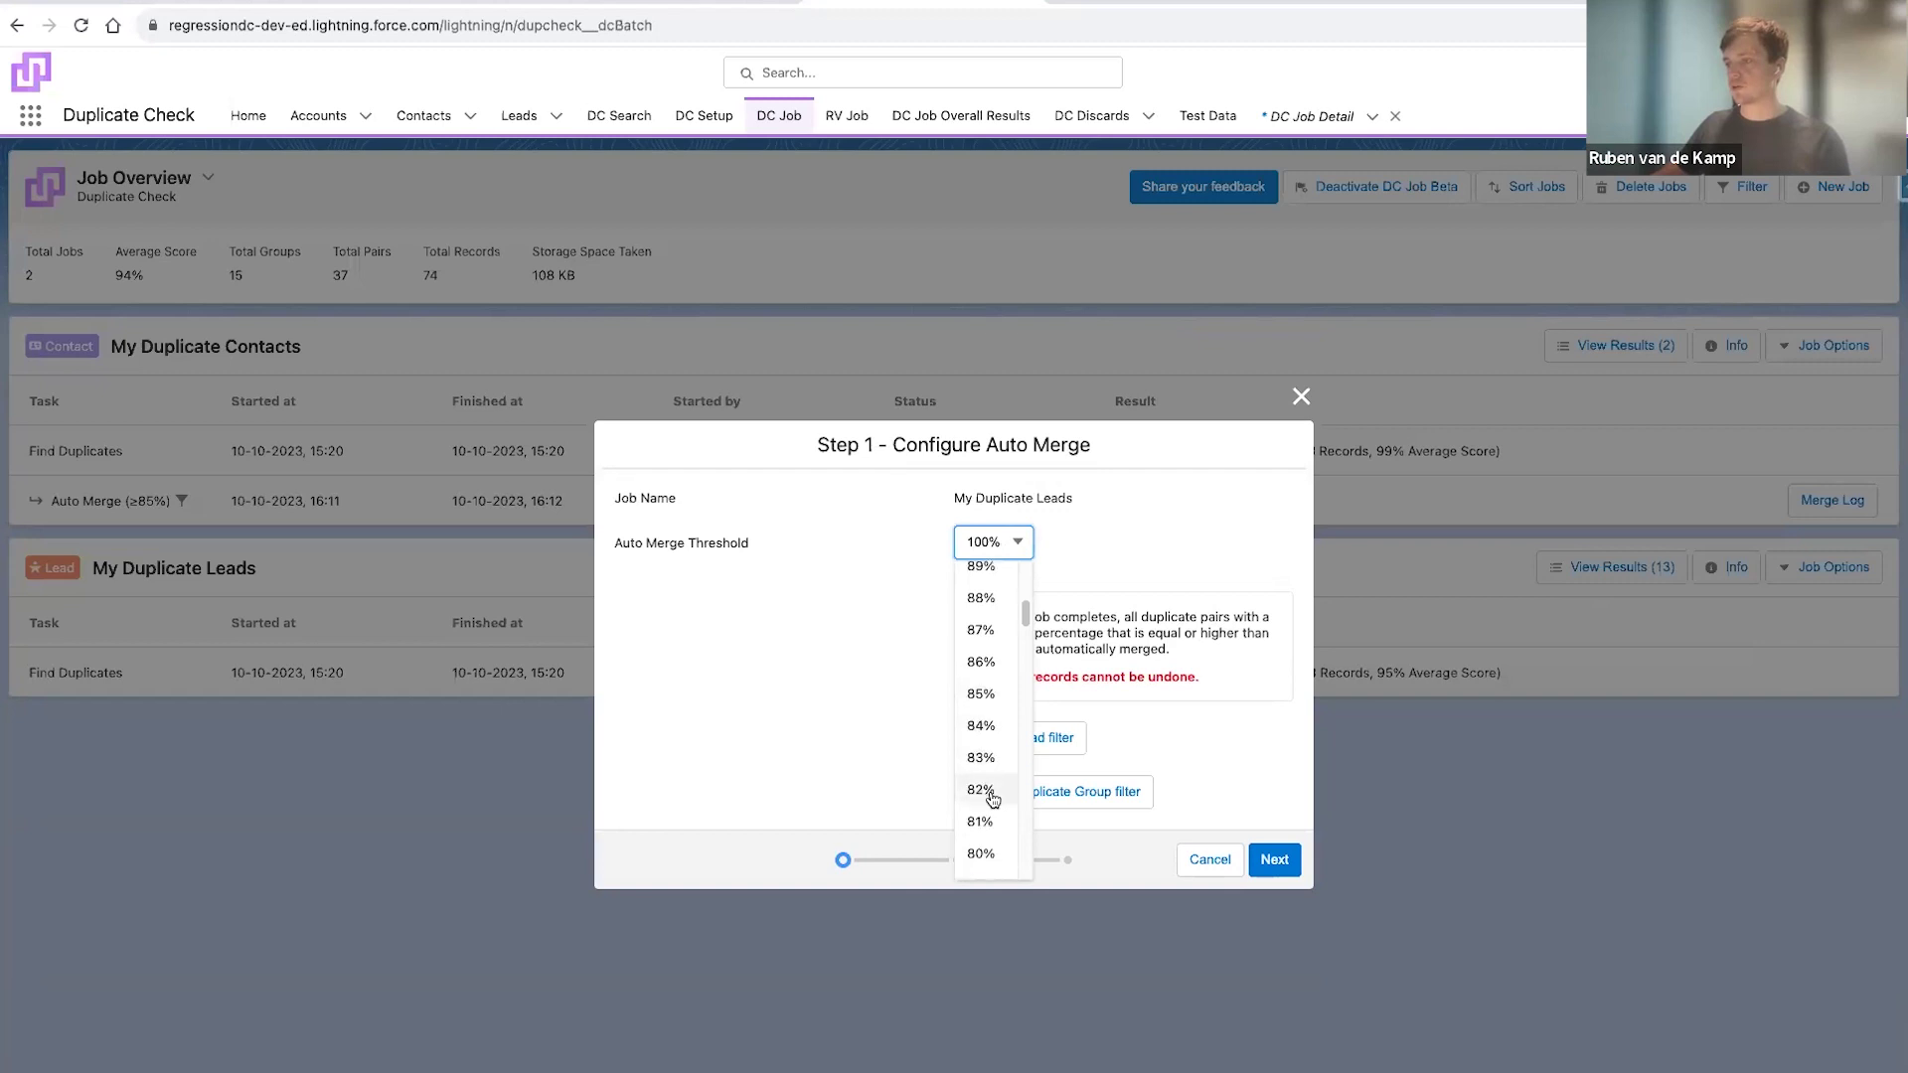
left_click(990, 856)
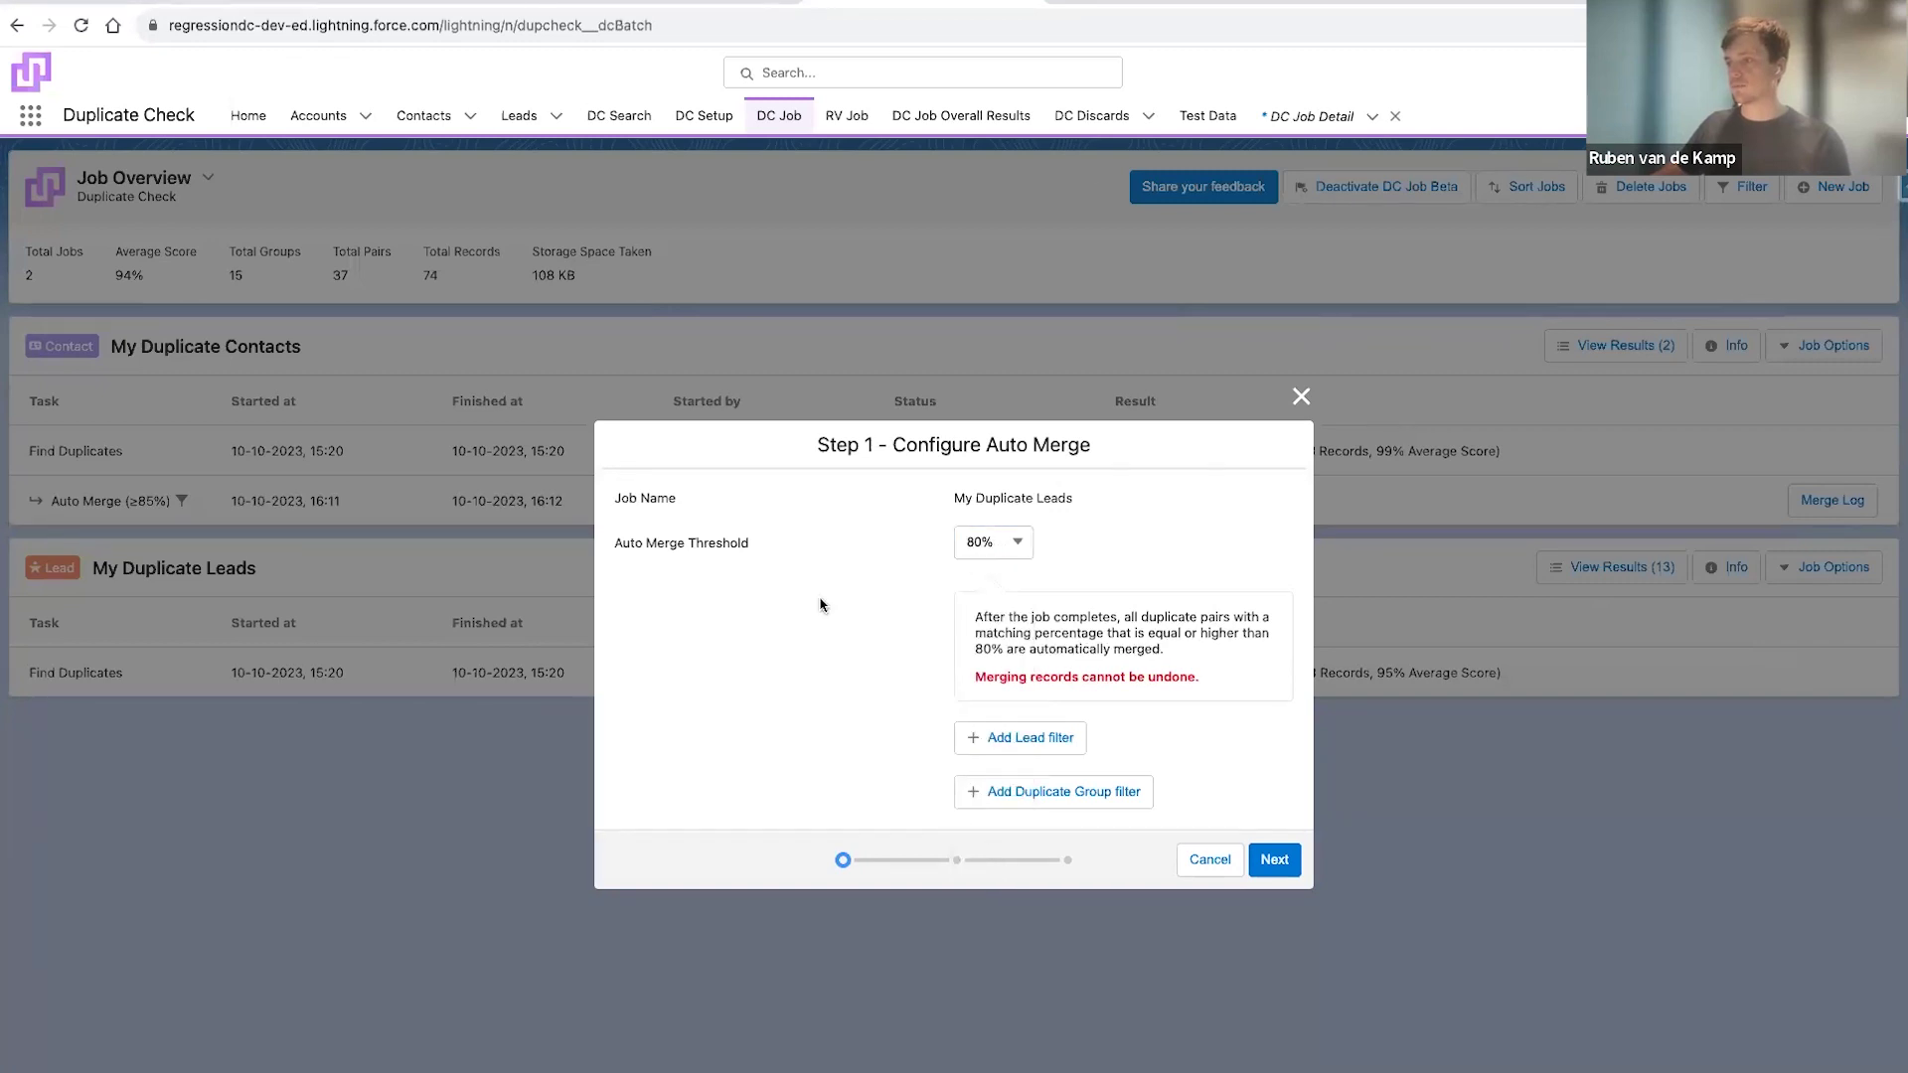
Limit the leads merge to Lead Type Equal To Referral
left_click(1019, 740)
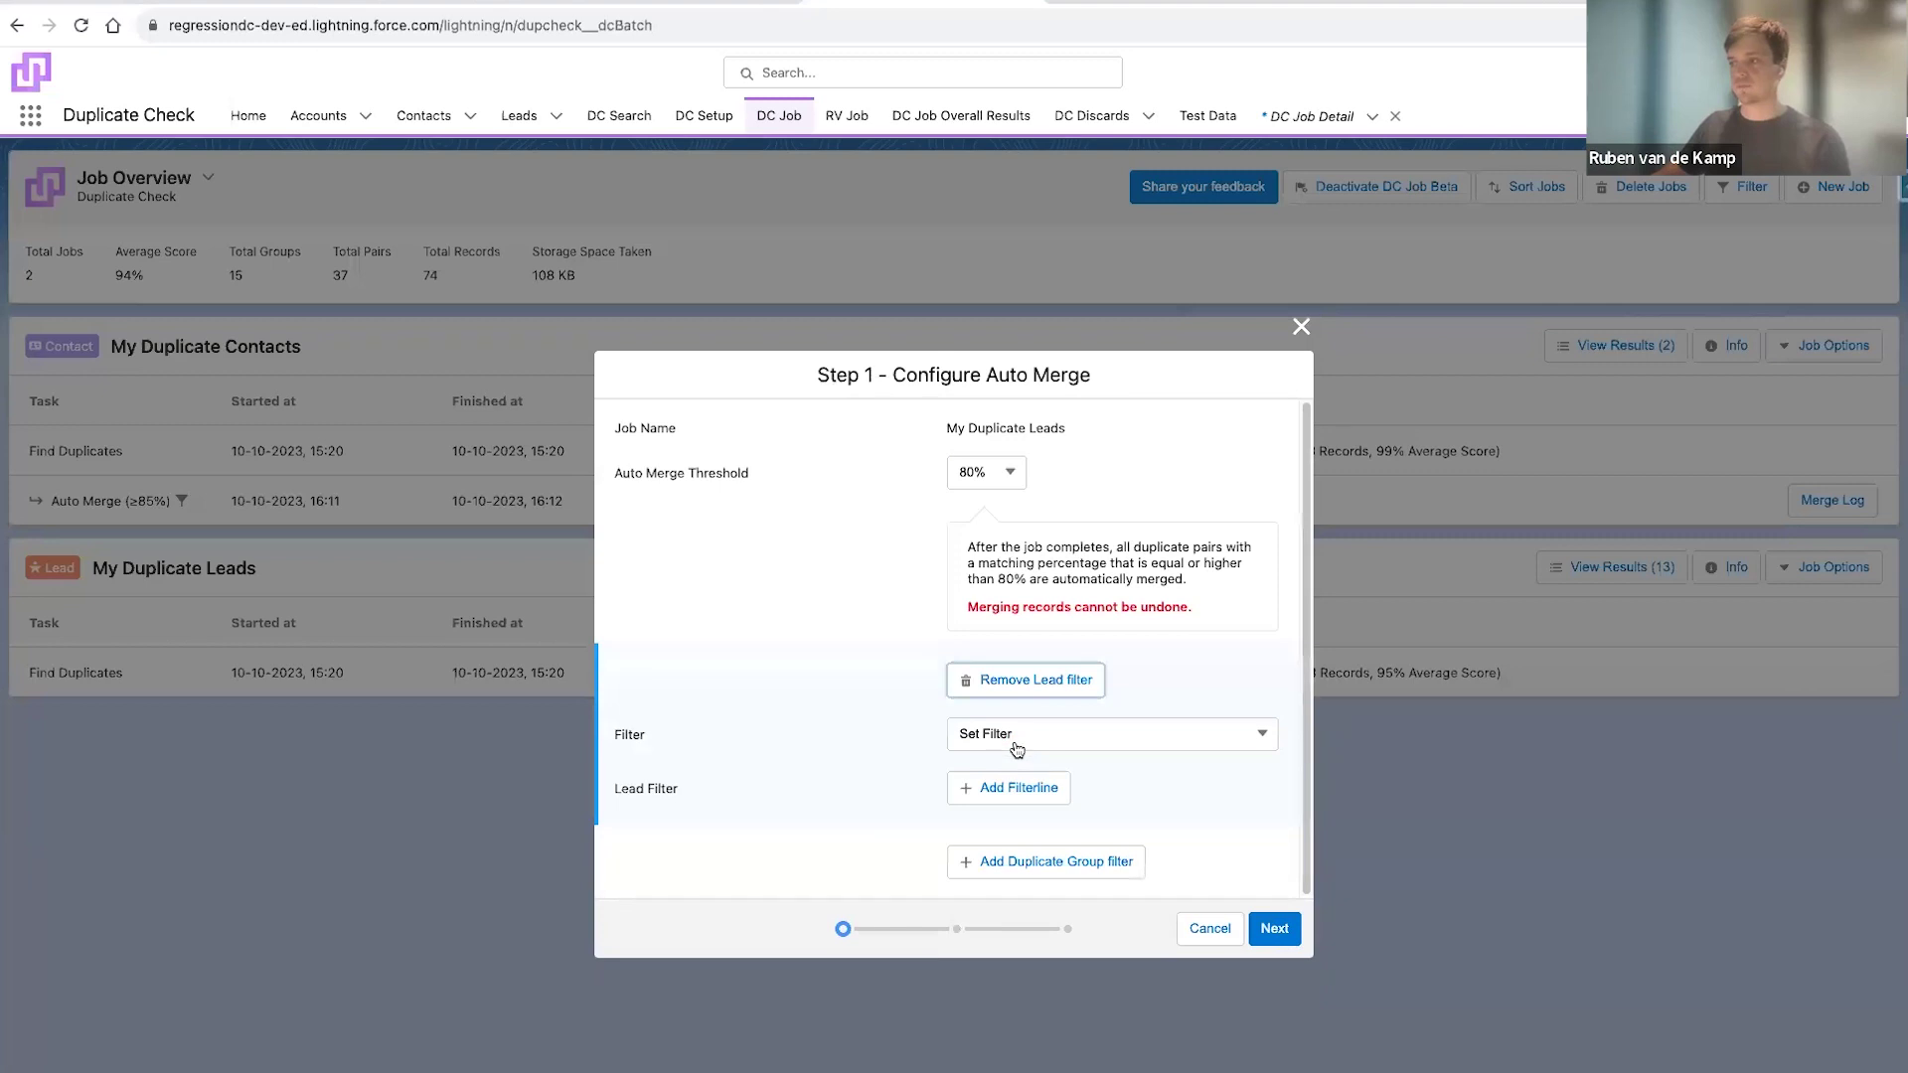
left_click(1007, 788)
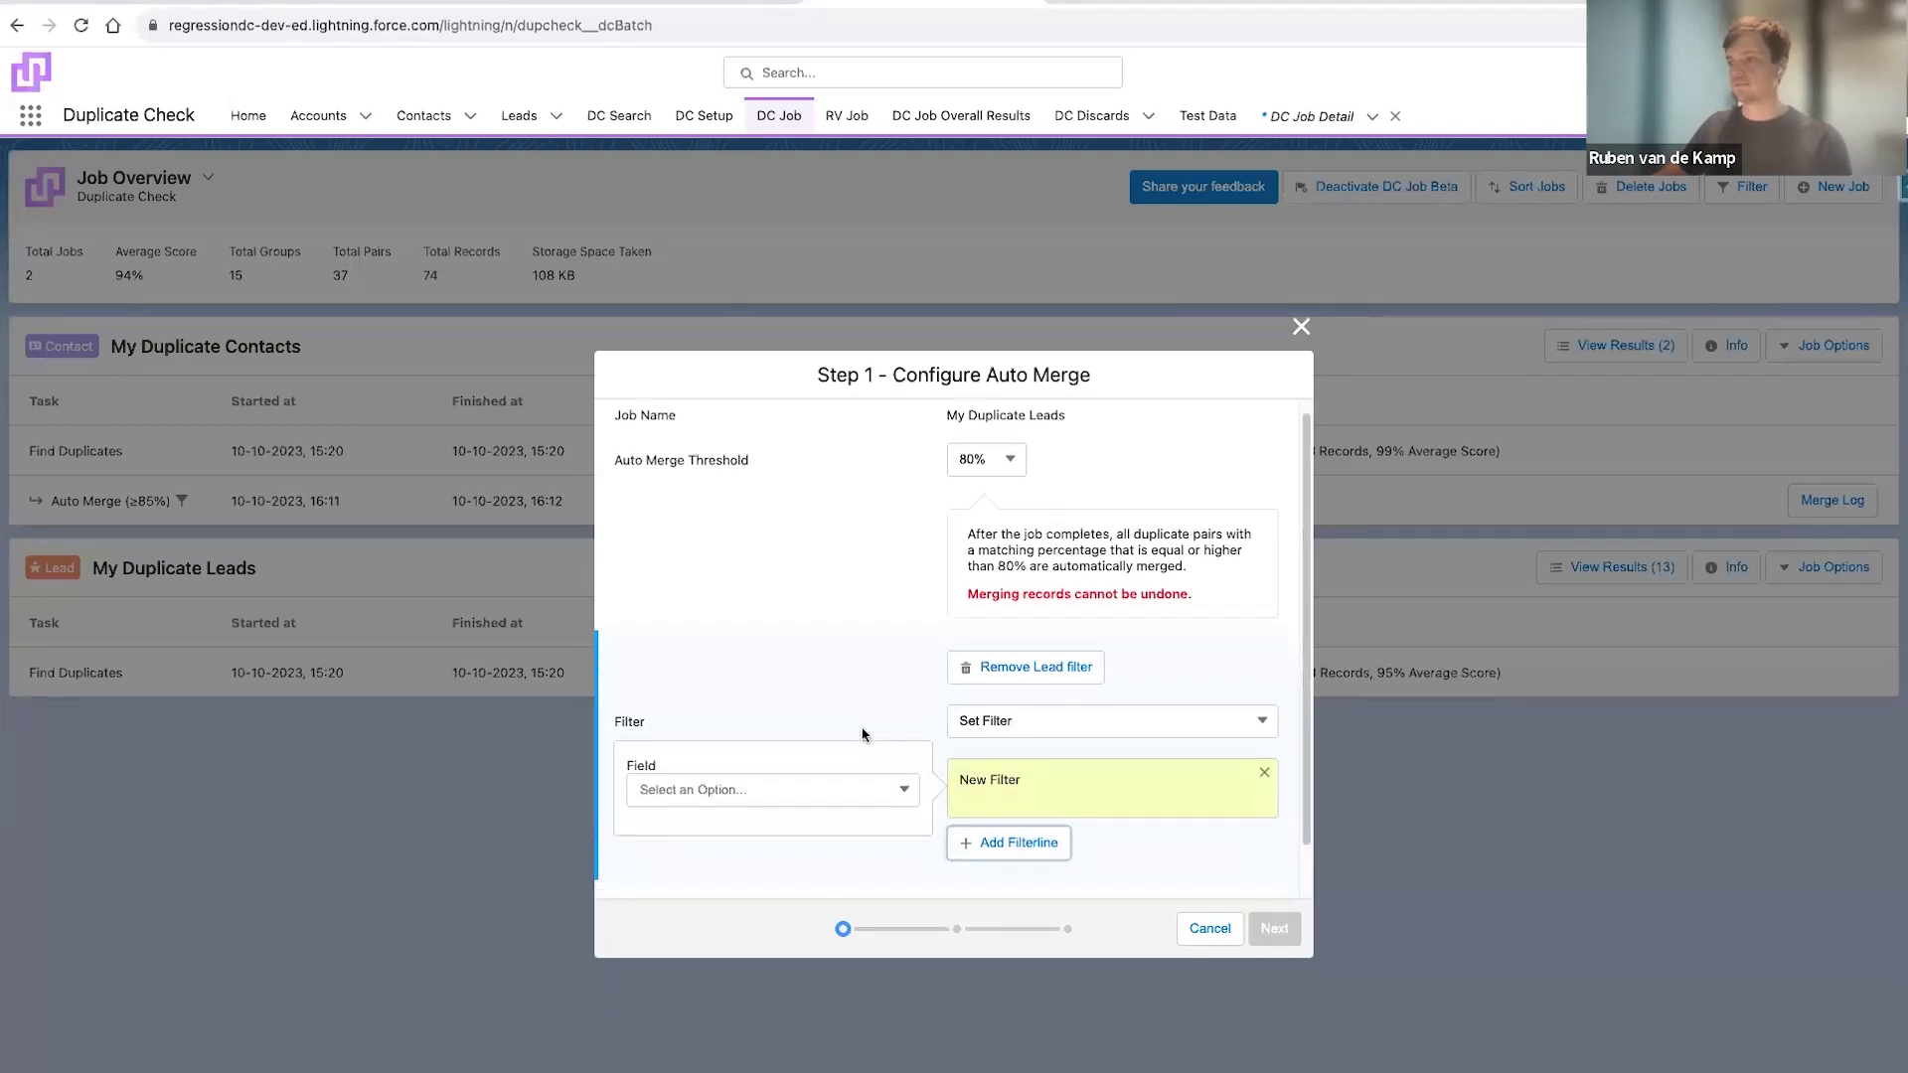
left_click(823, 753)
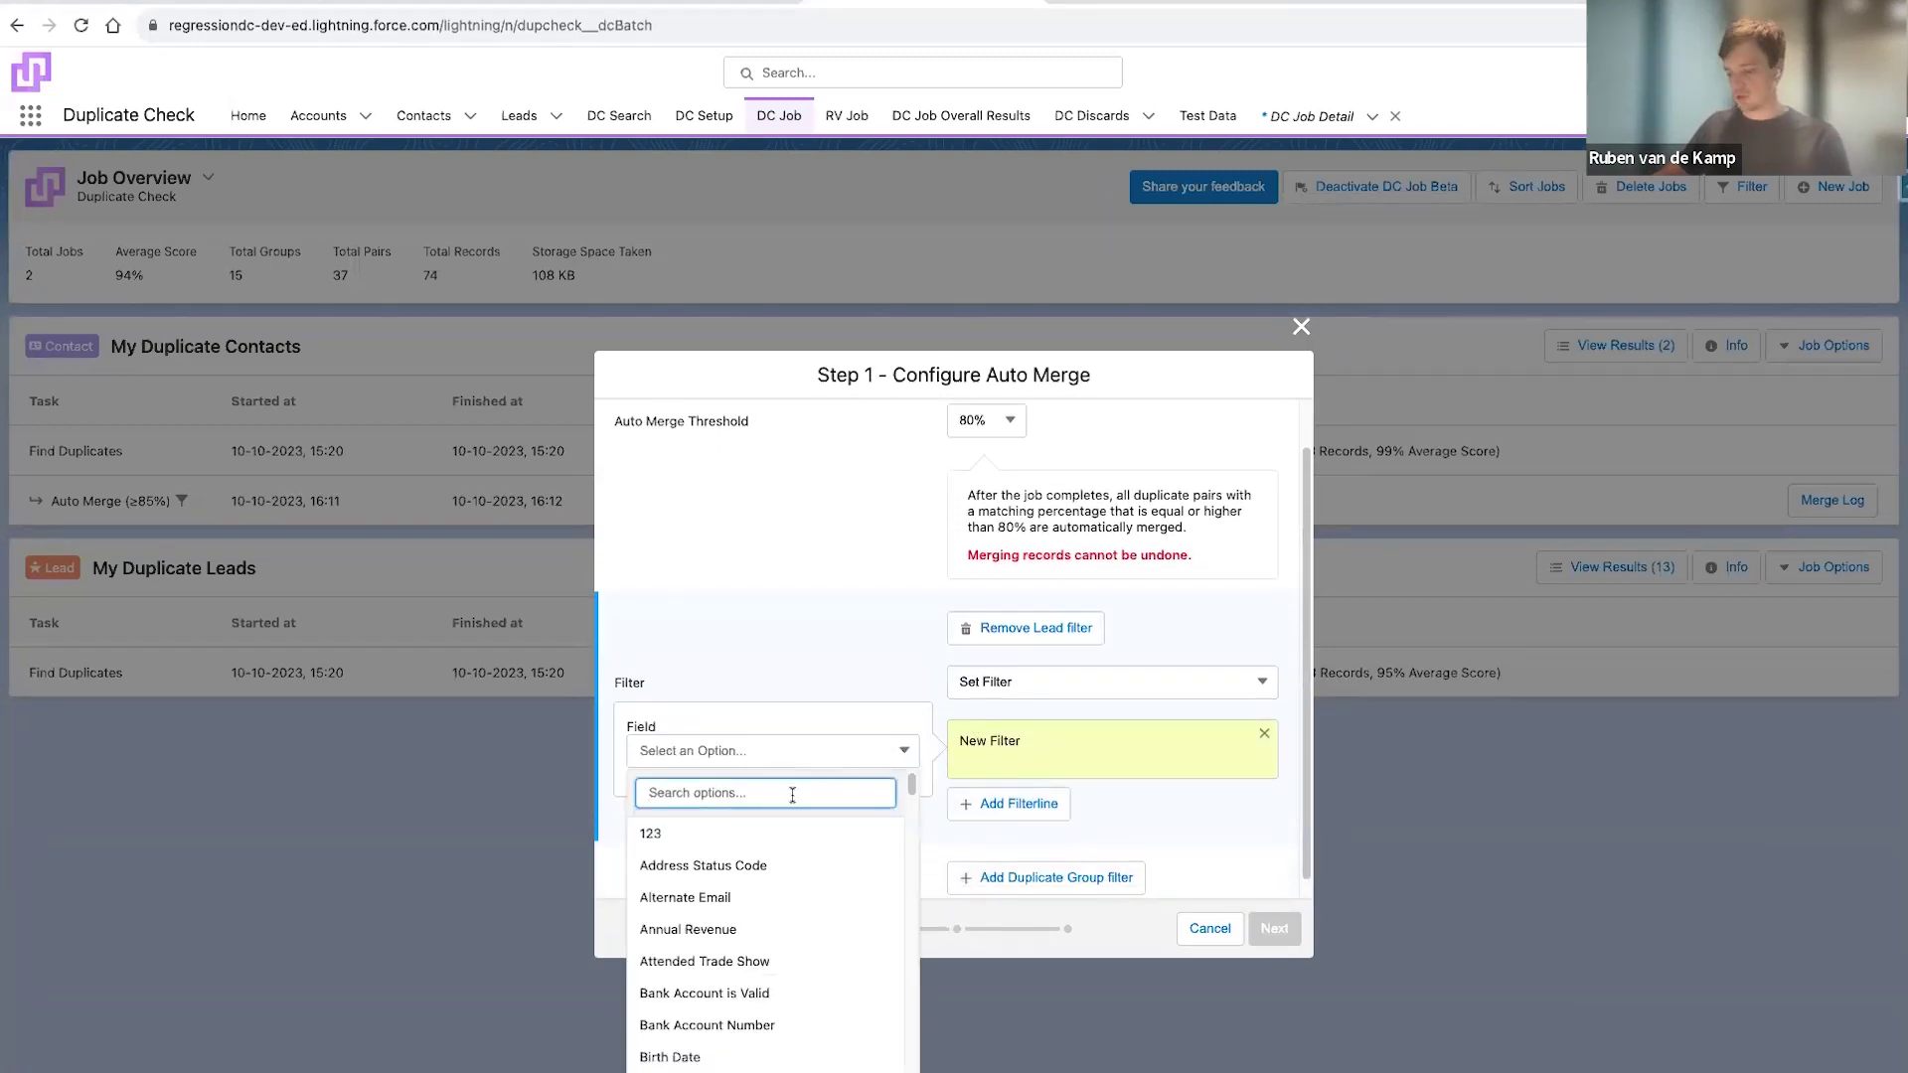
type("typ")
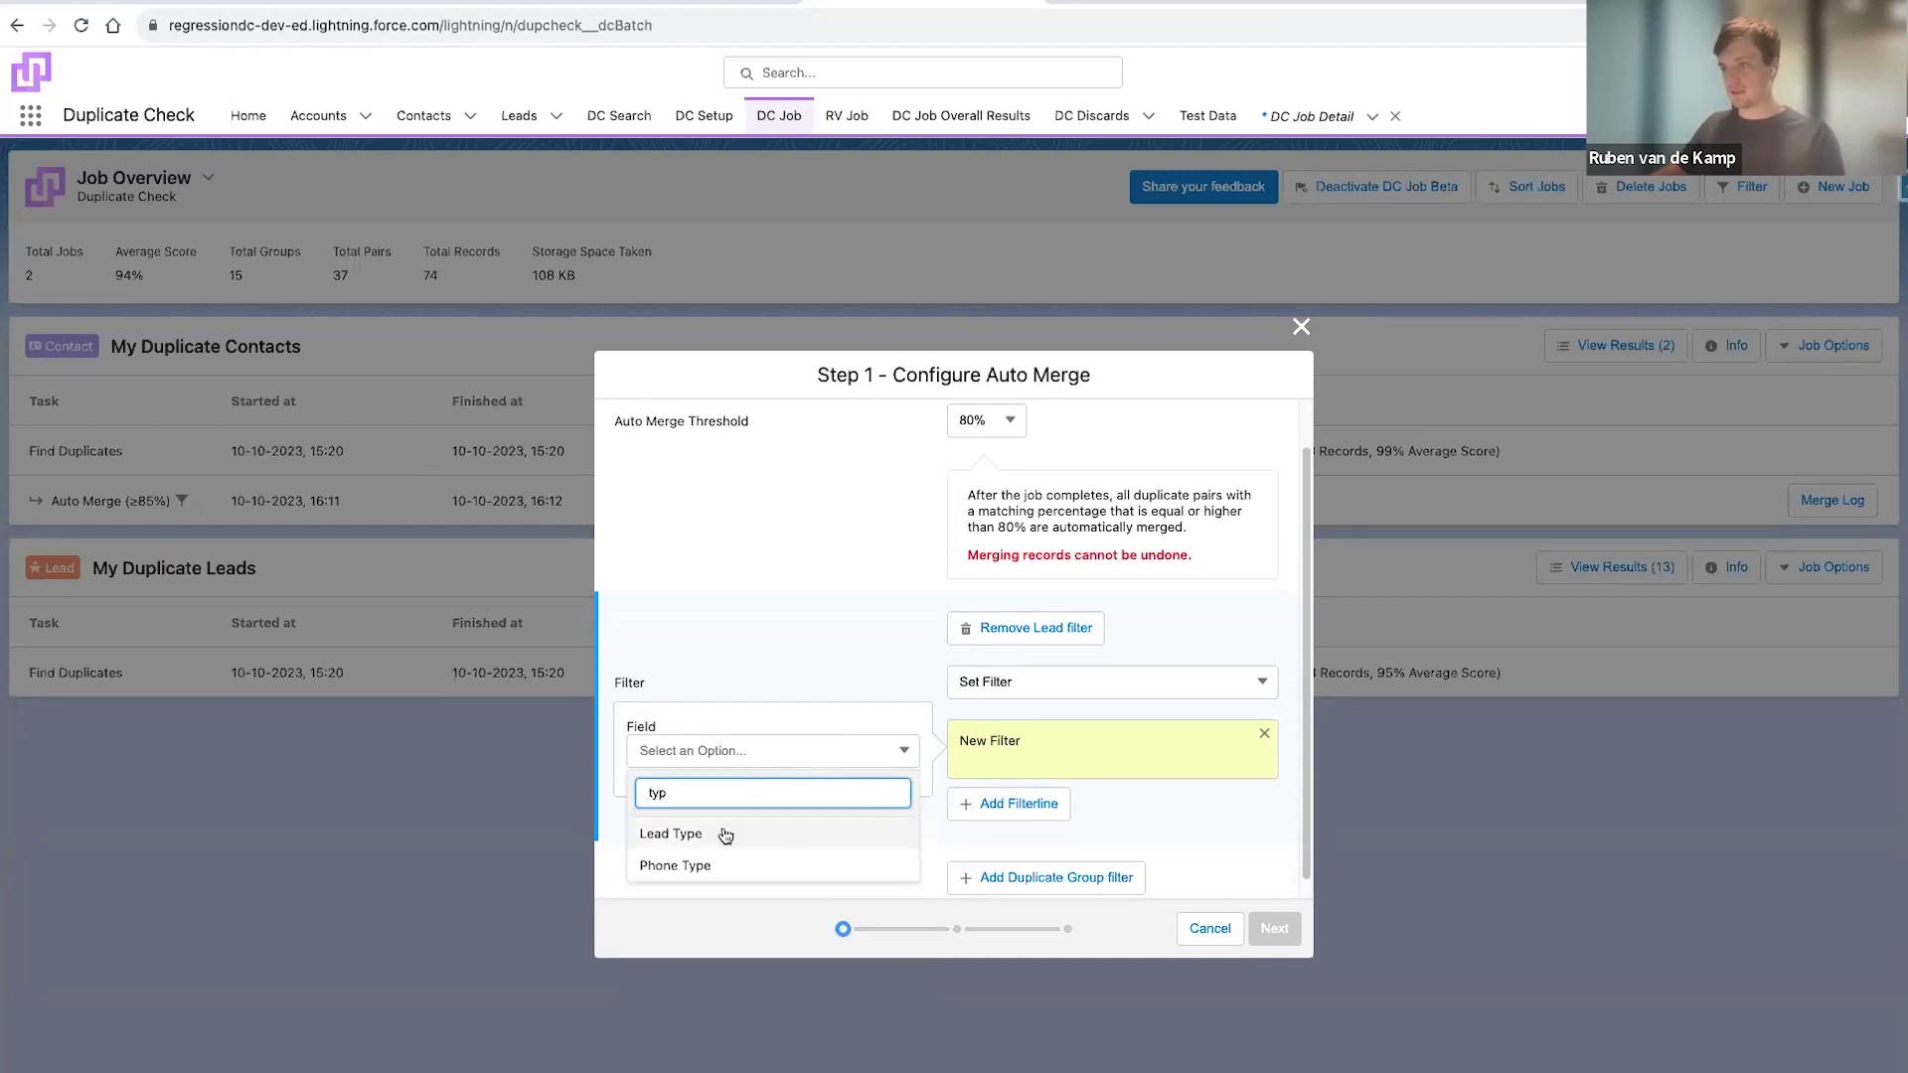
left_click(725, 835)
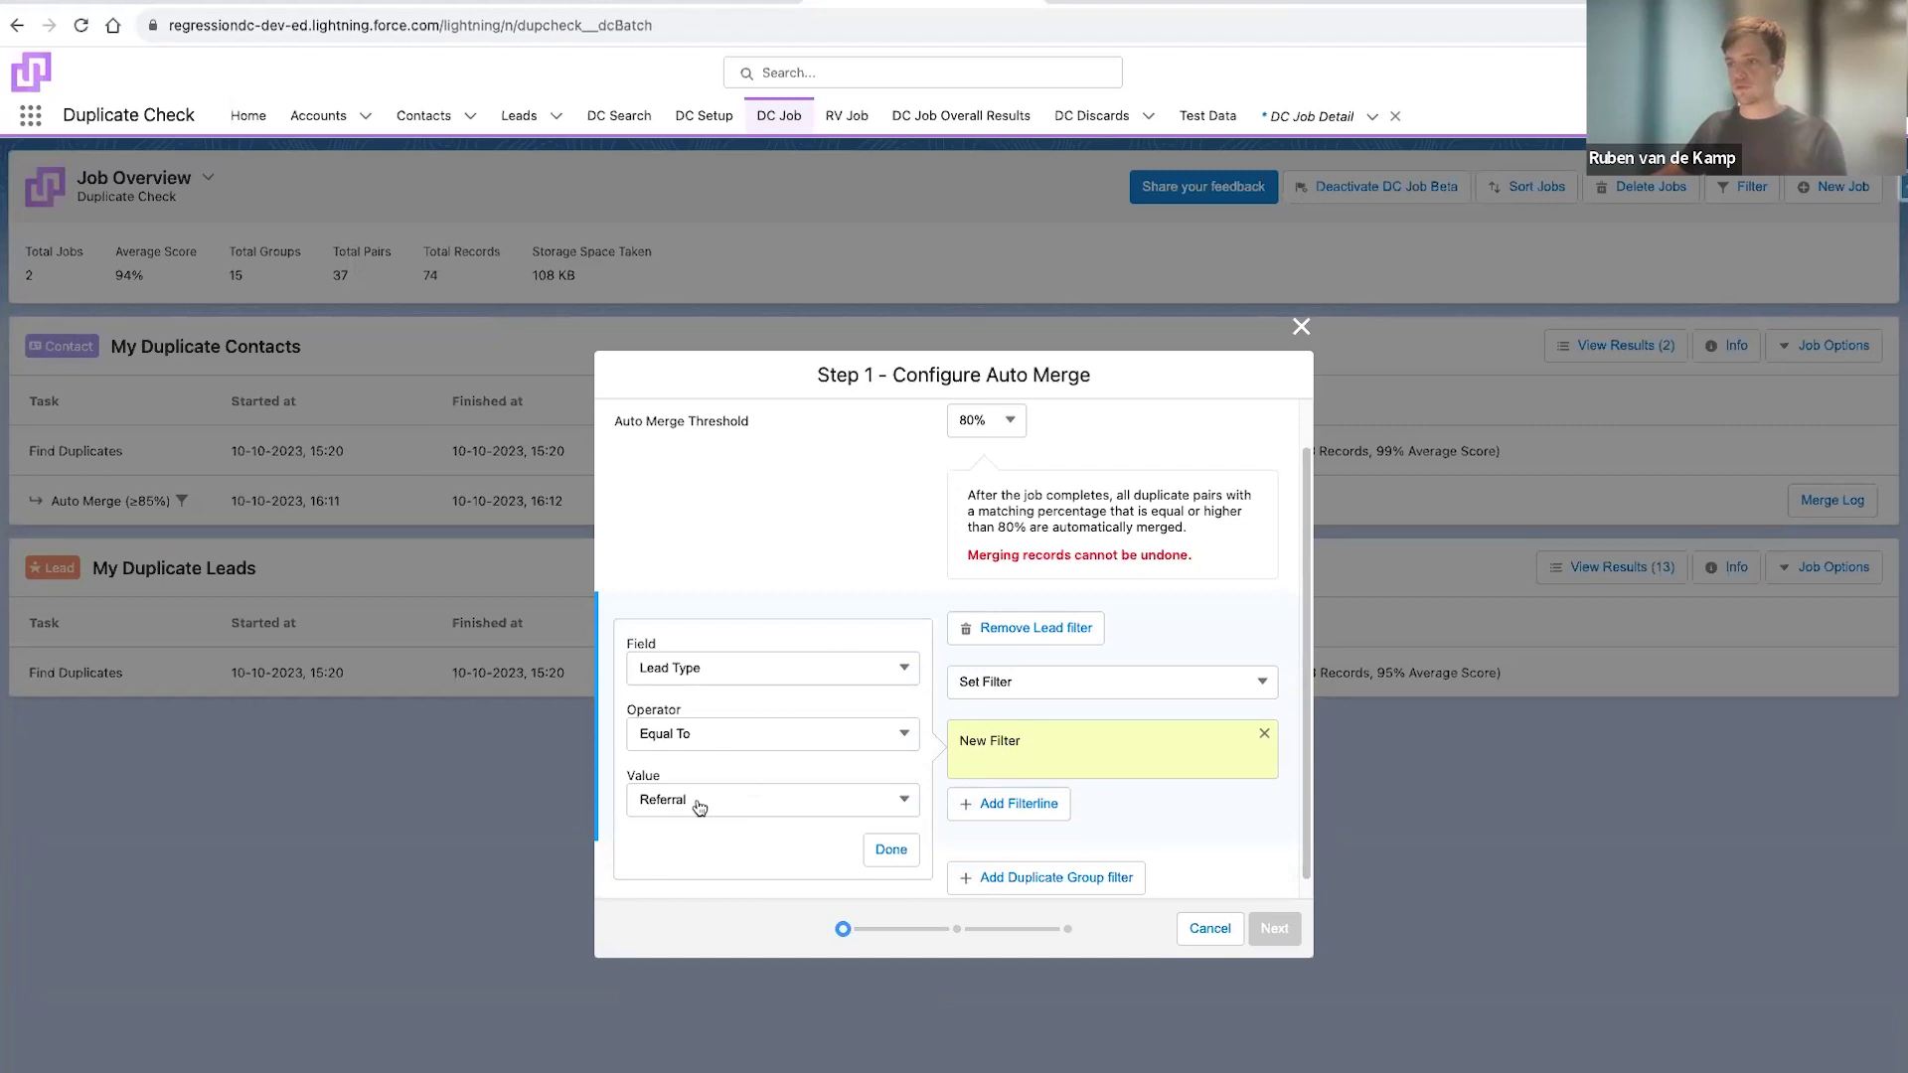
left_click(883, 853)
scroll(889, 687, "down", 1)
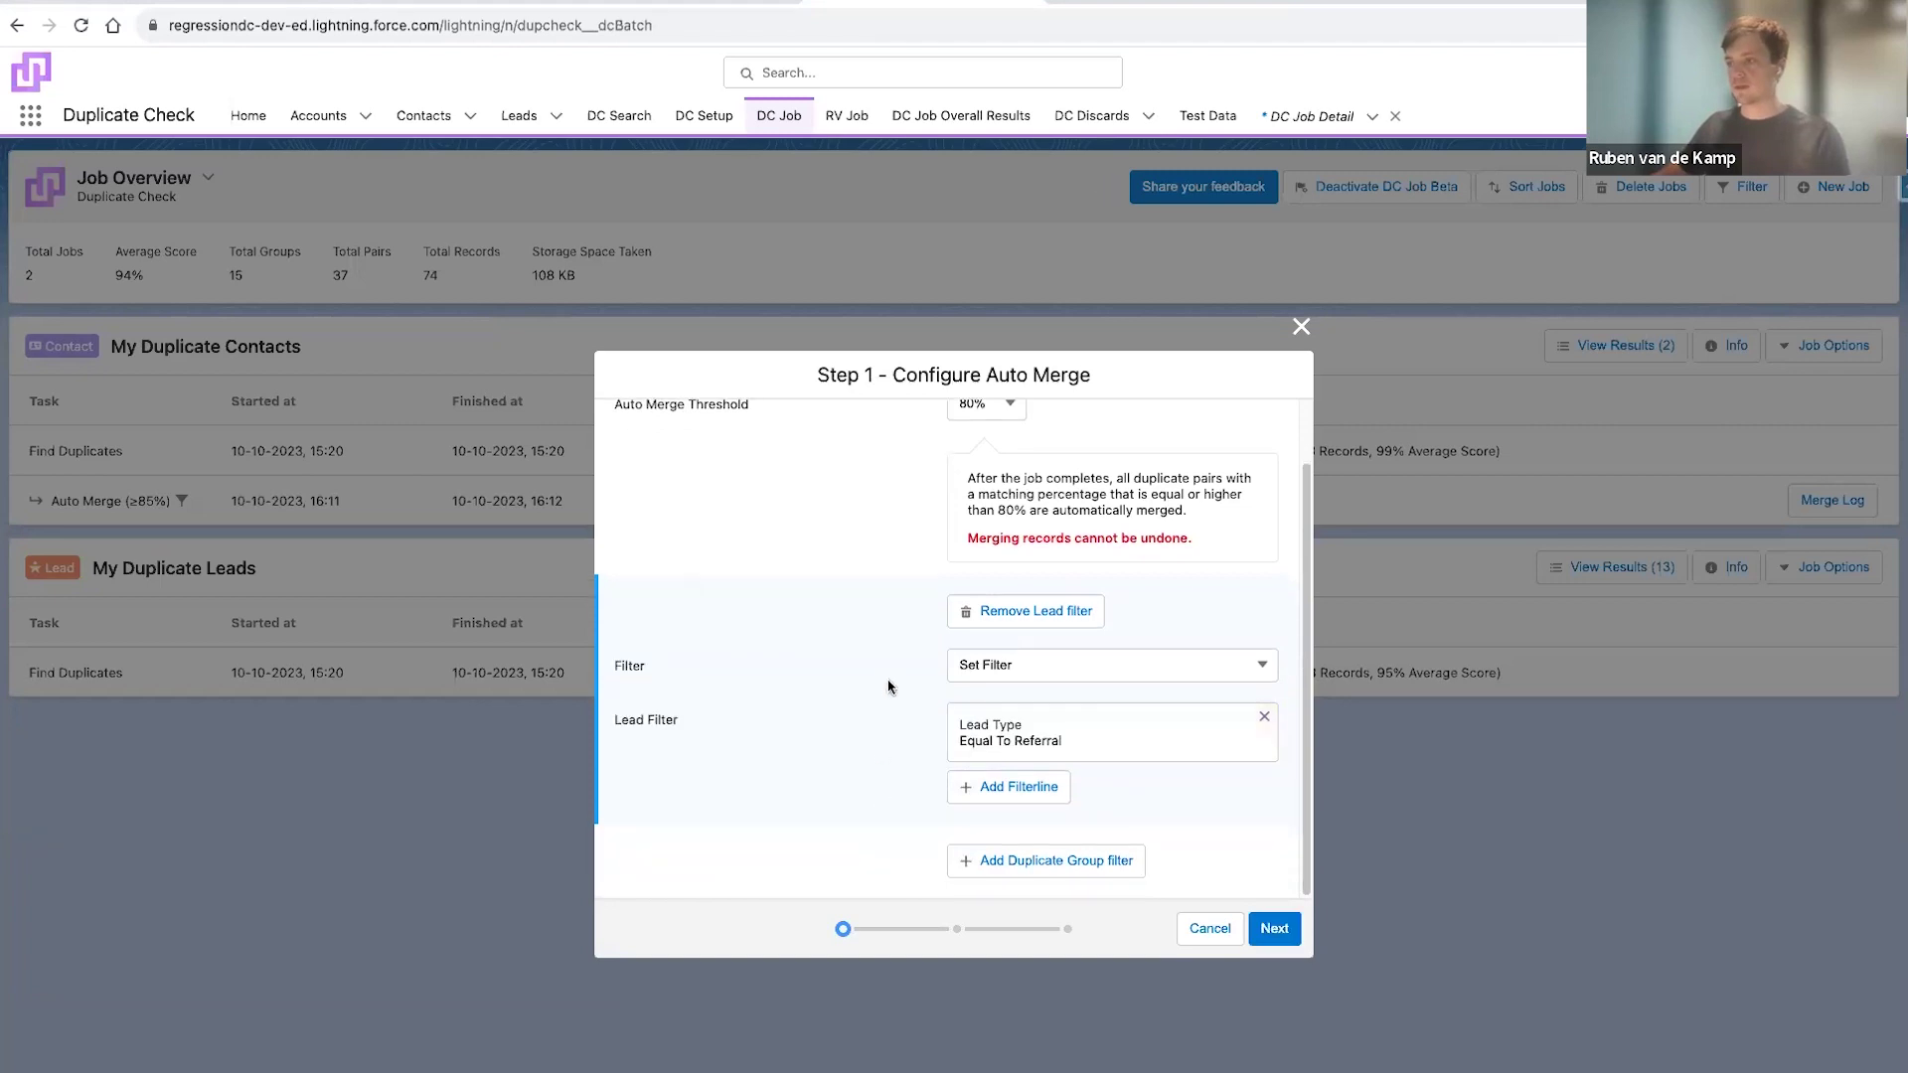
left_click(1273, 927)
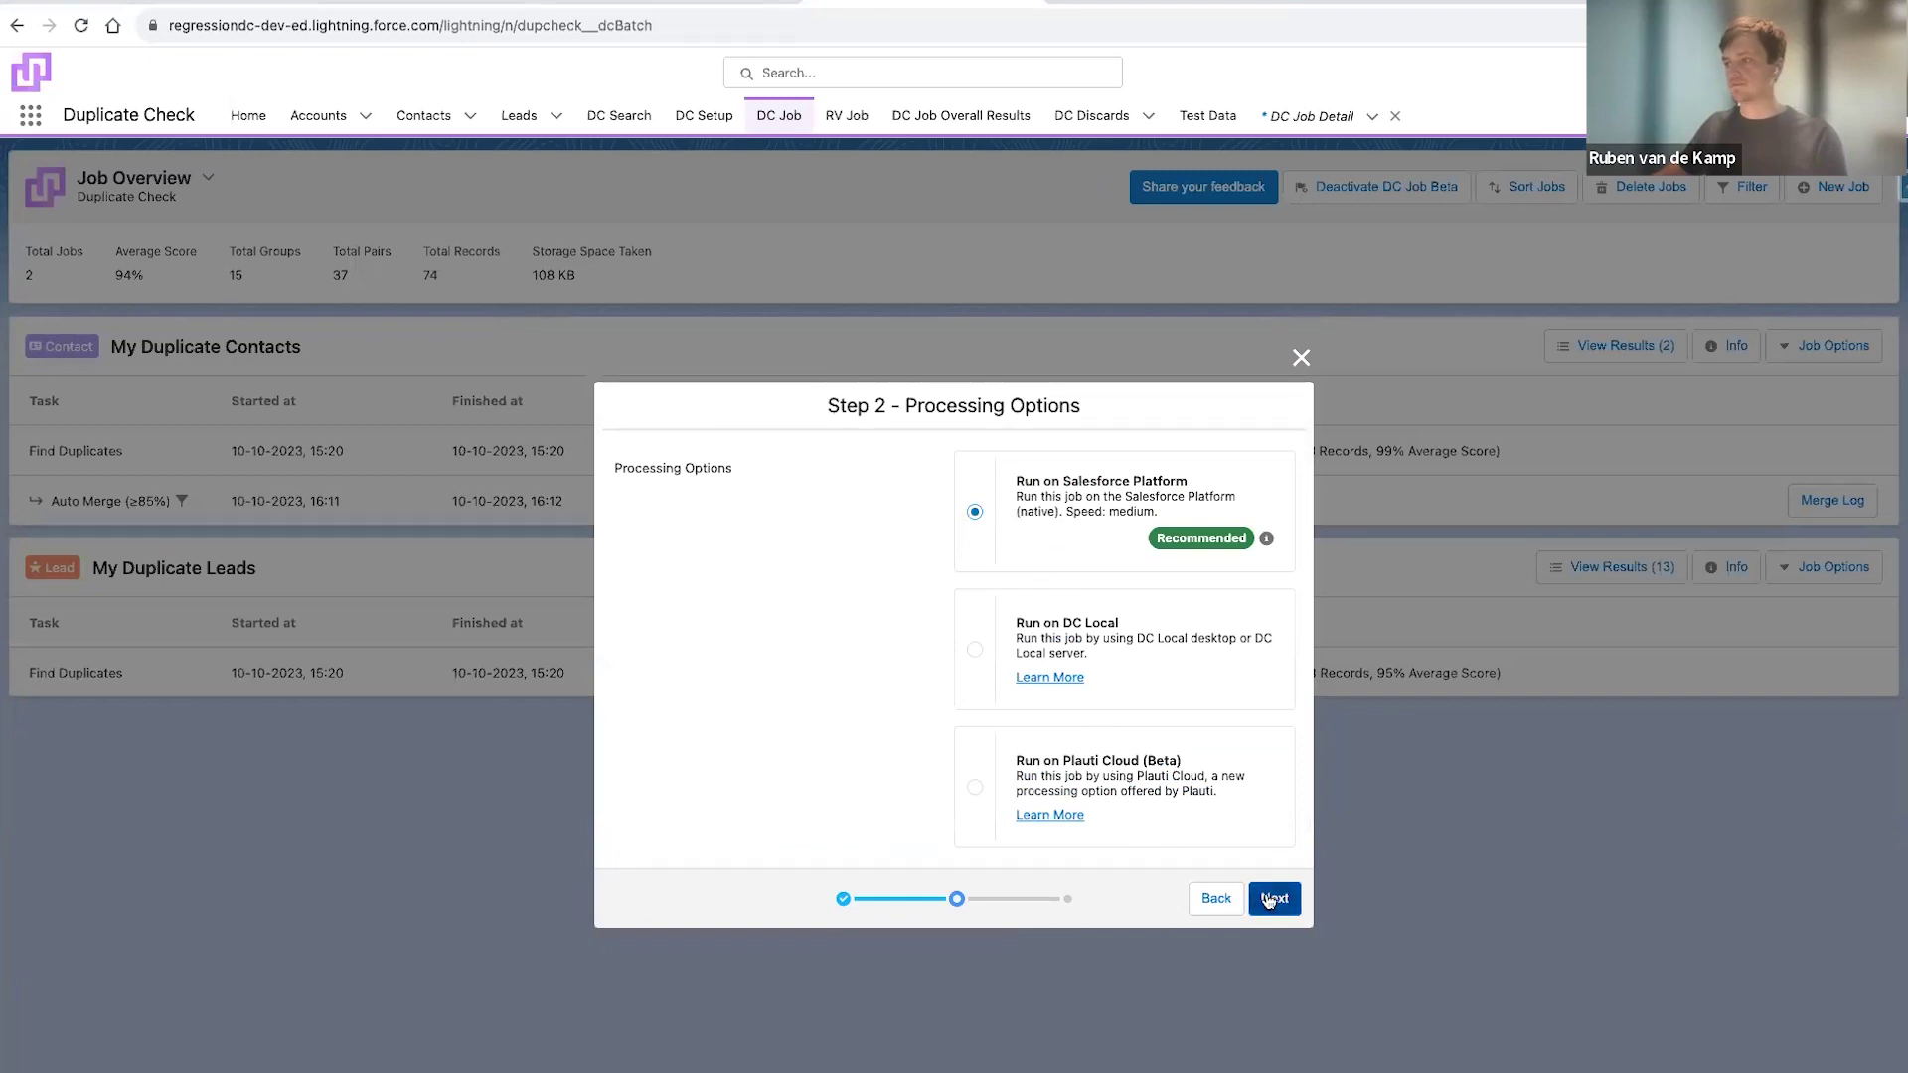
Keep default processing, acknowledge irreversibility, and start the Referral leads auto merge
left_click(1273, 898)
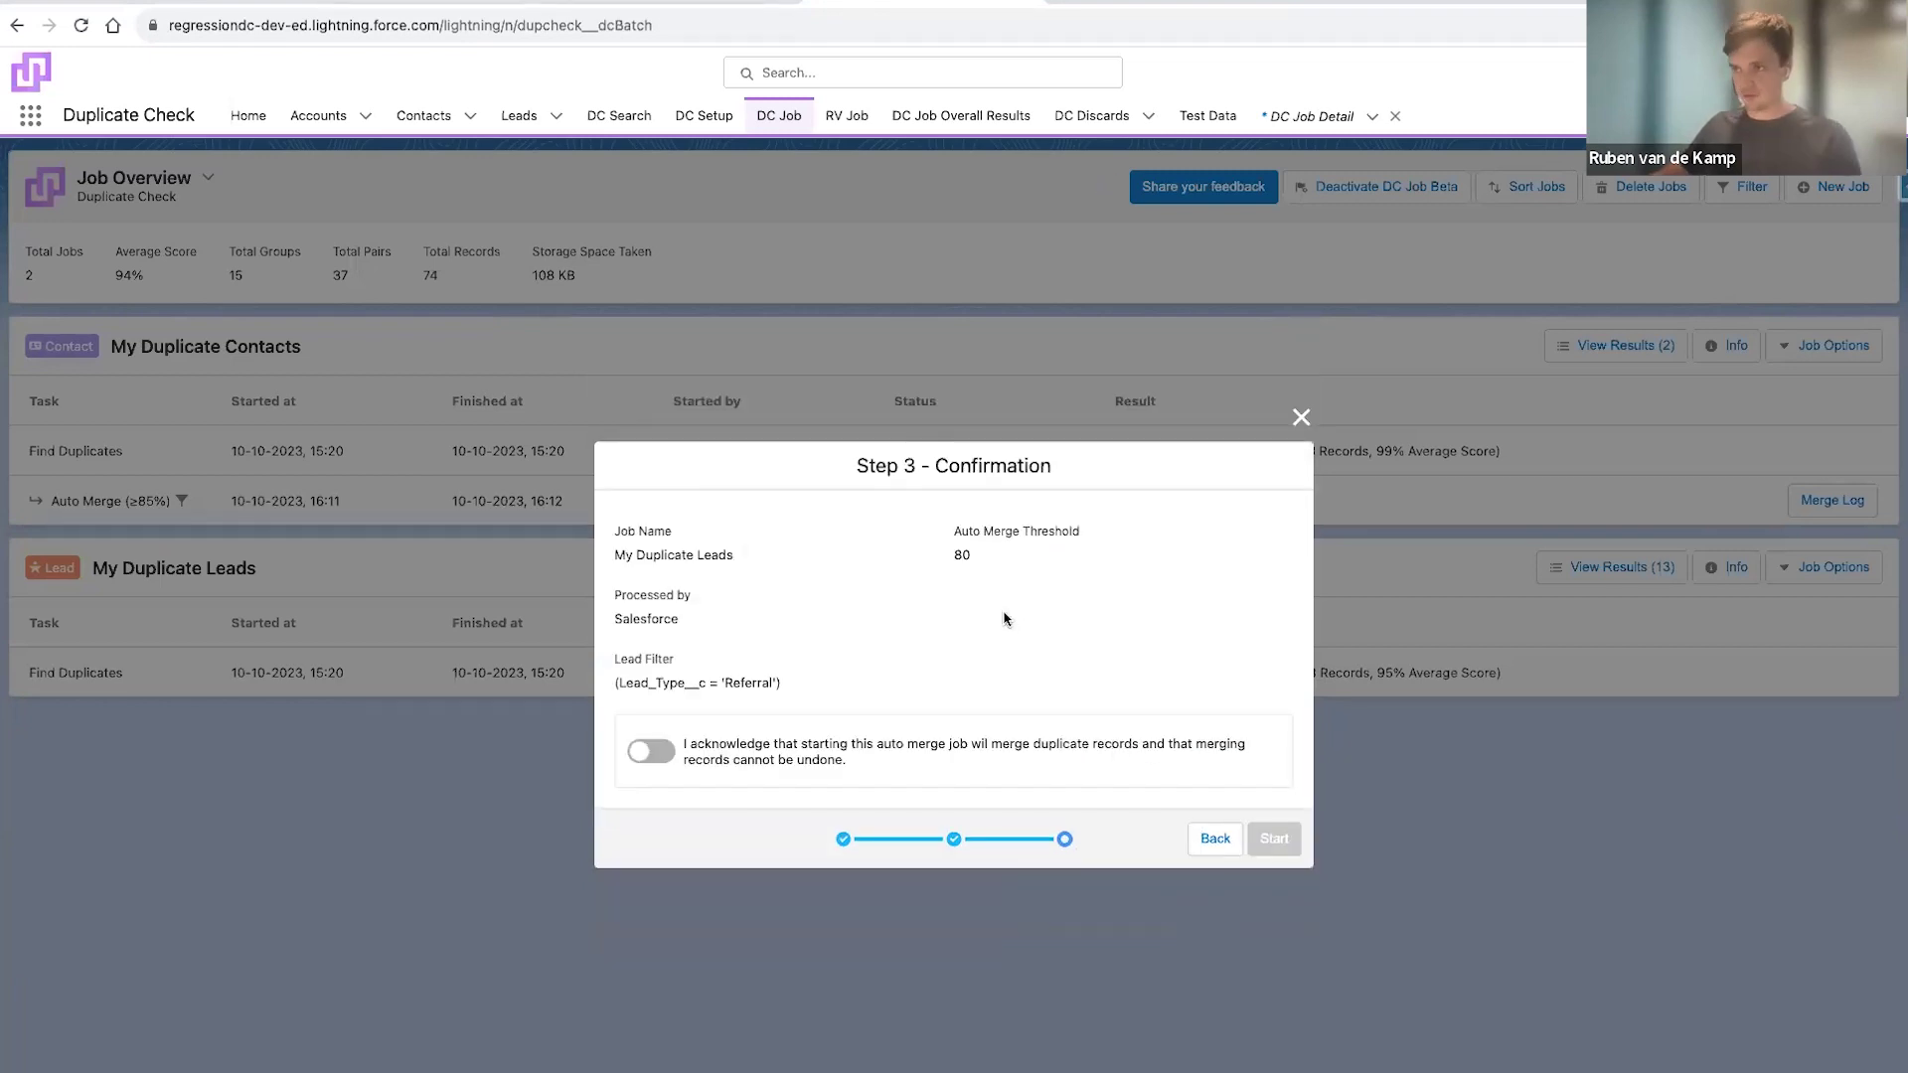
left_click(660, 759)
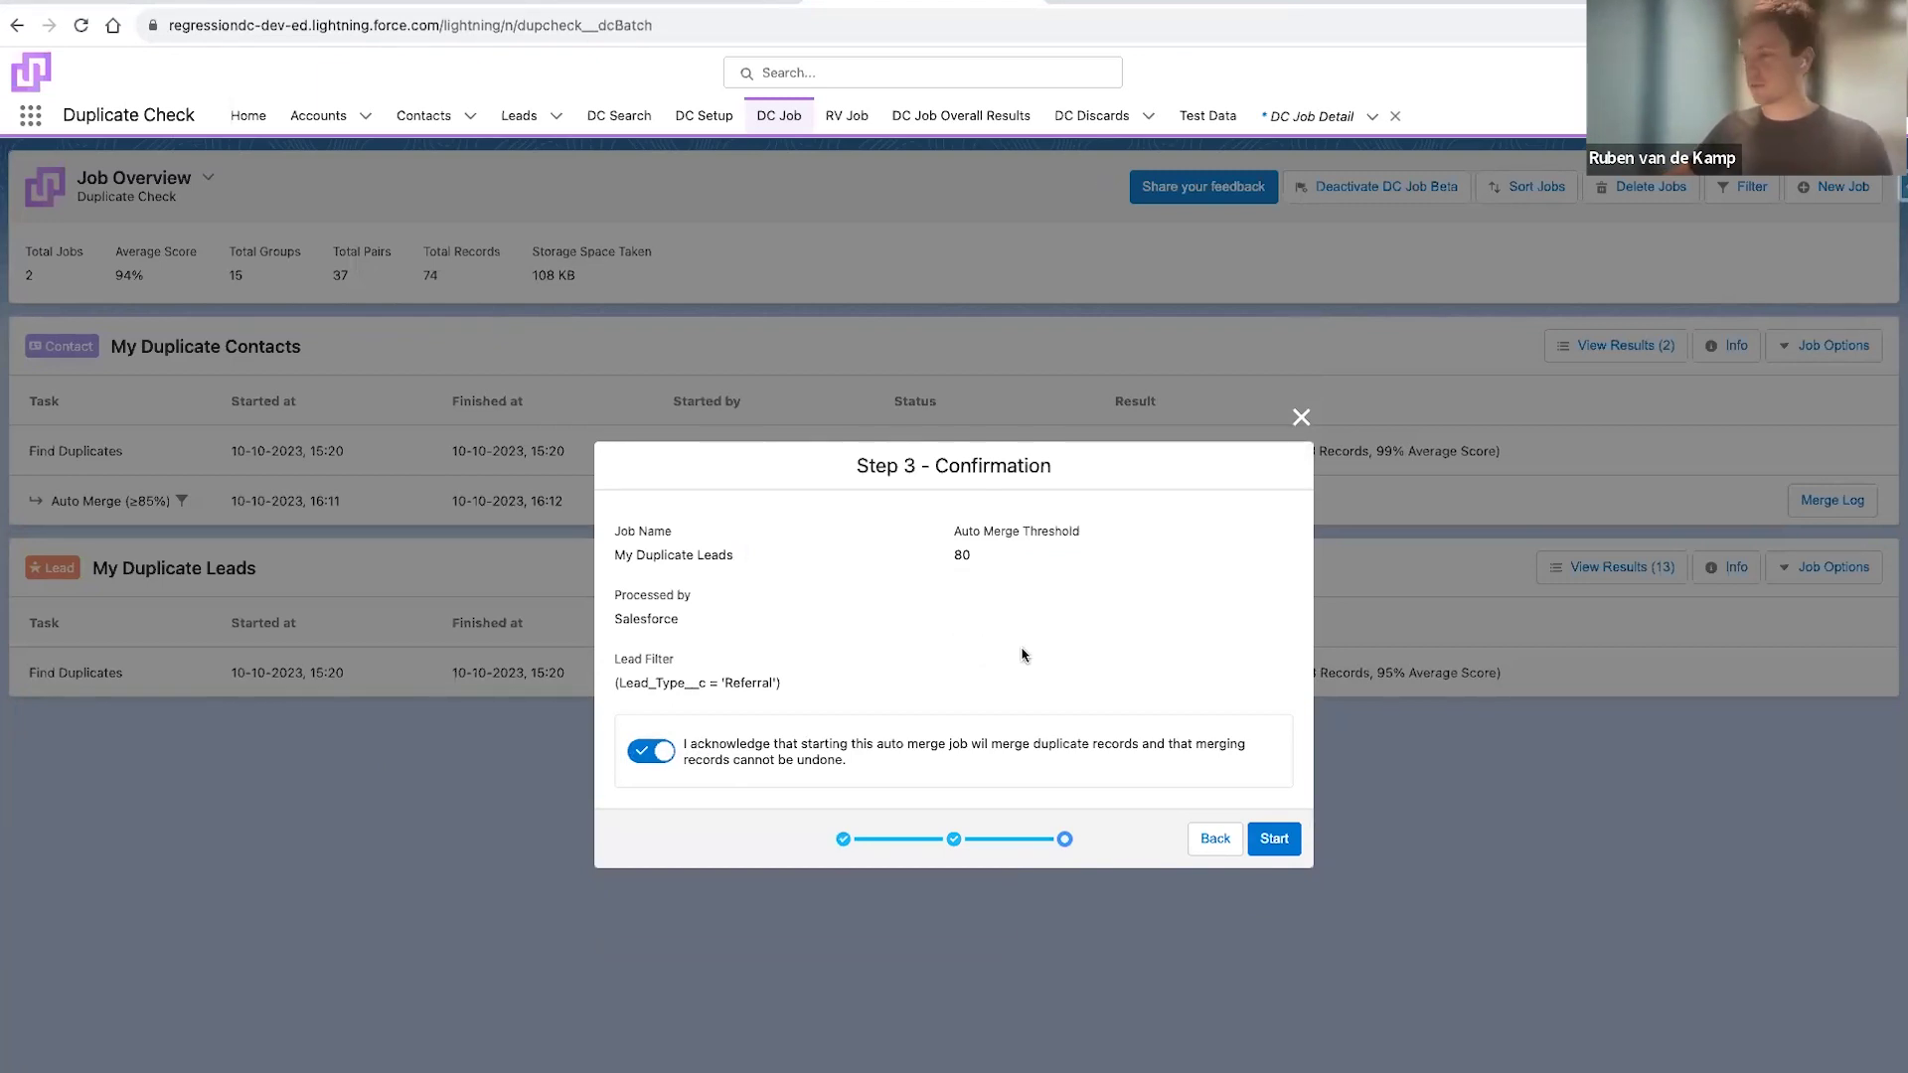
left_click(1280, 840)
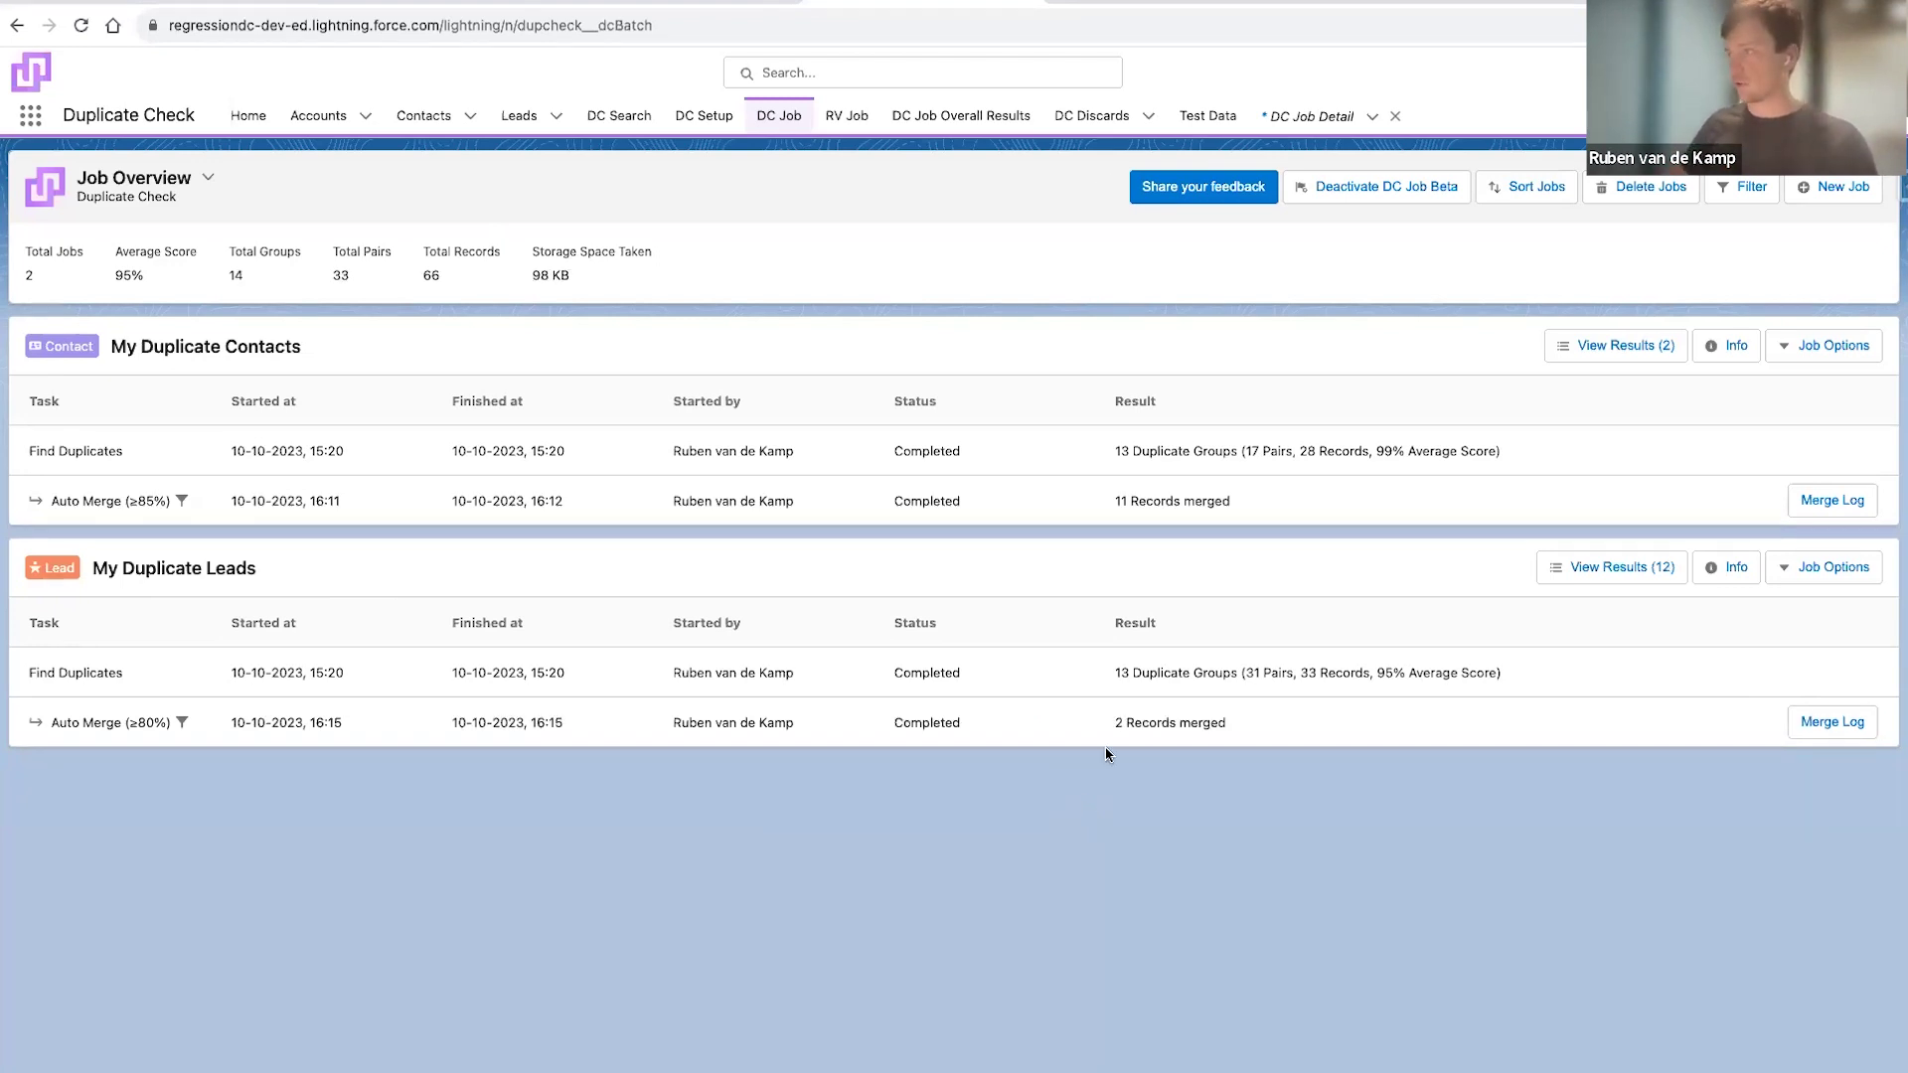
Expand all remaining lead duplicate groups for inspection, then return to the Job Overview
left_click(1604, 567)
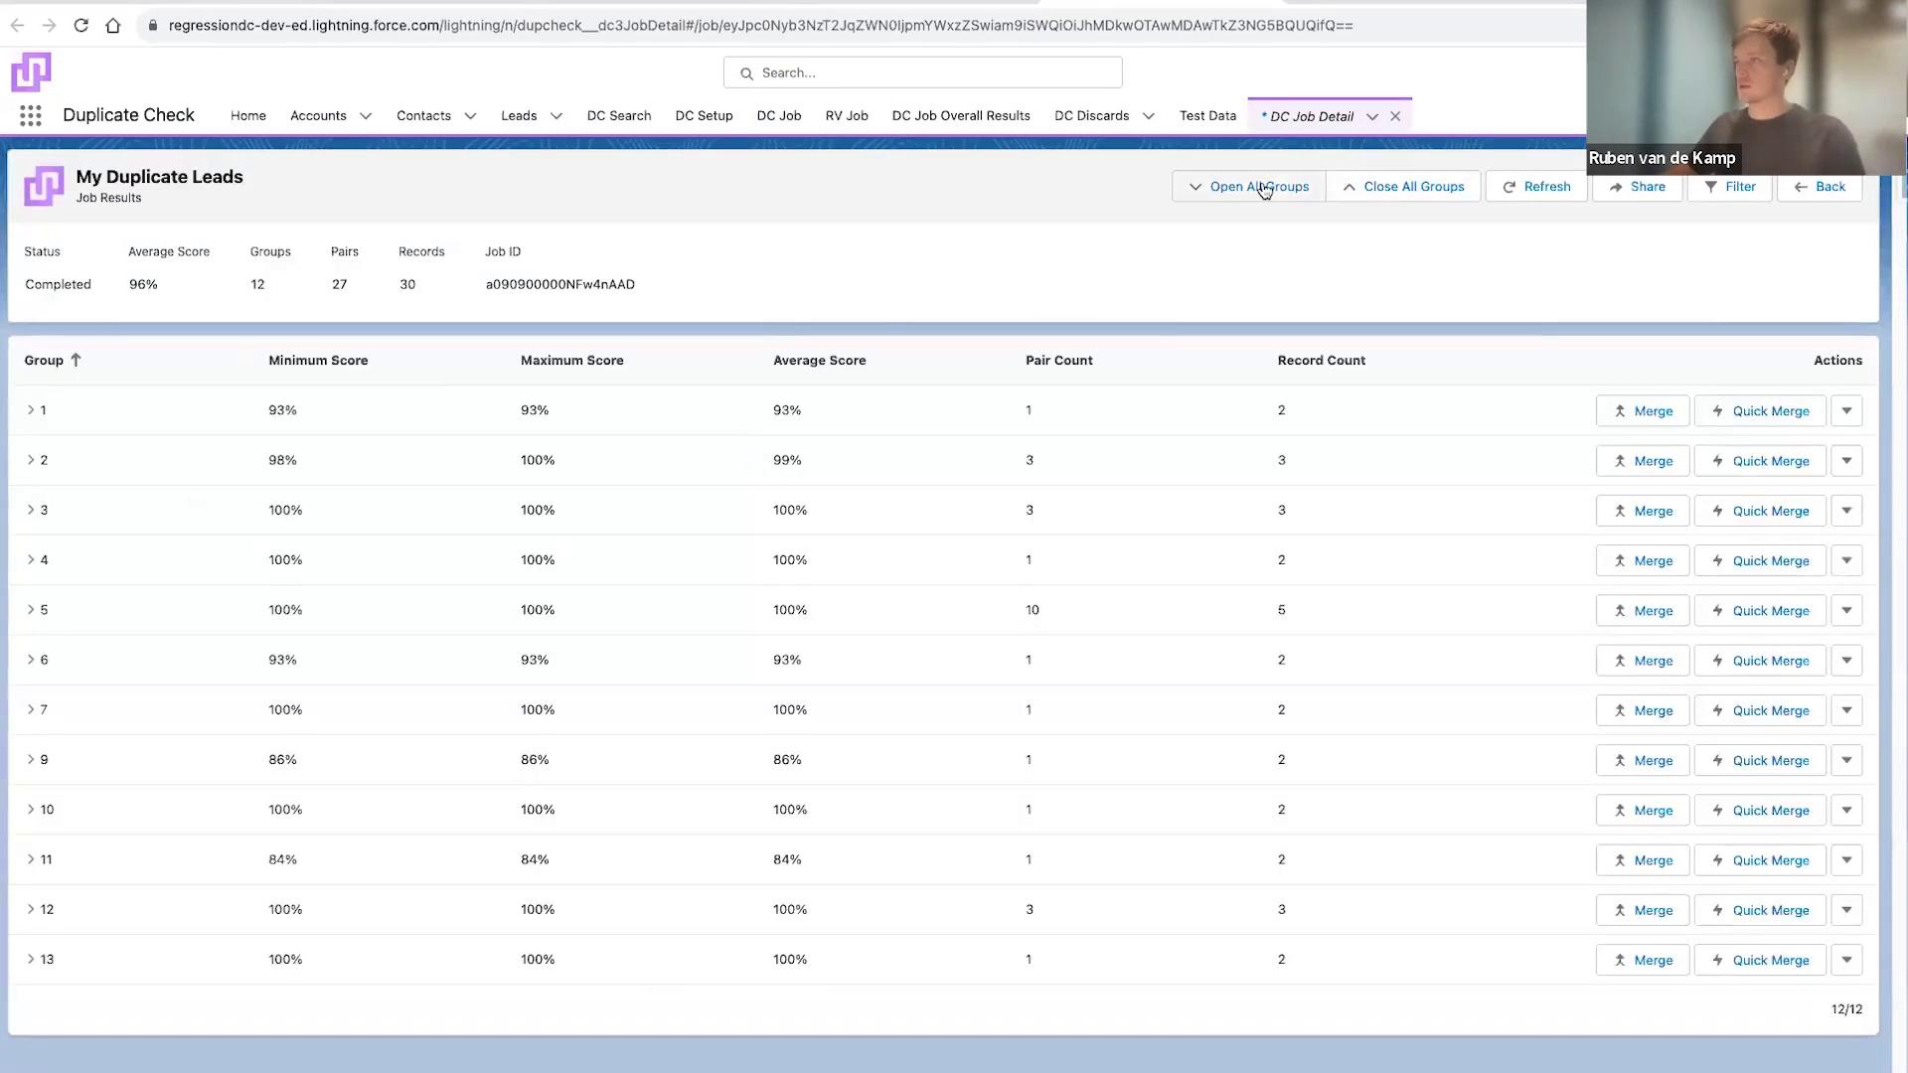
left_click(1230, 189)
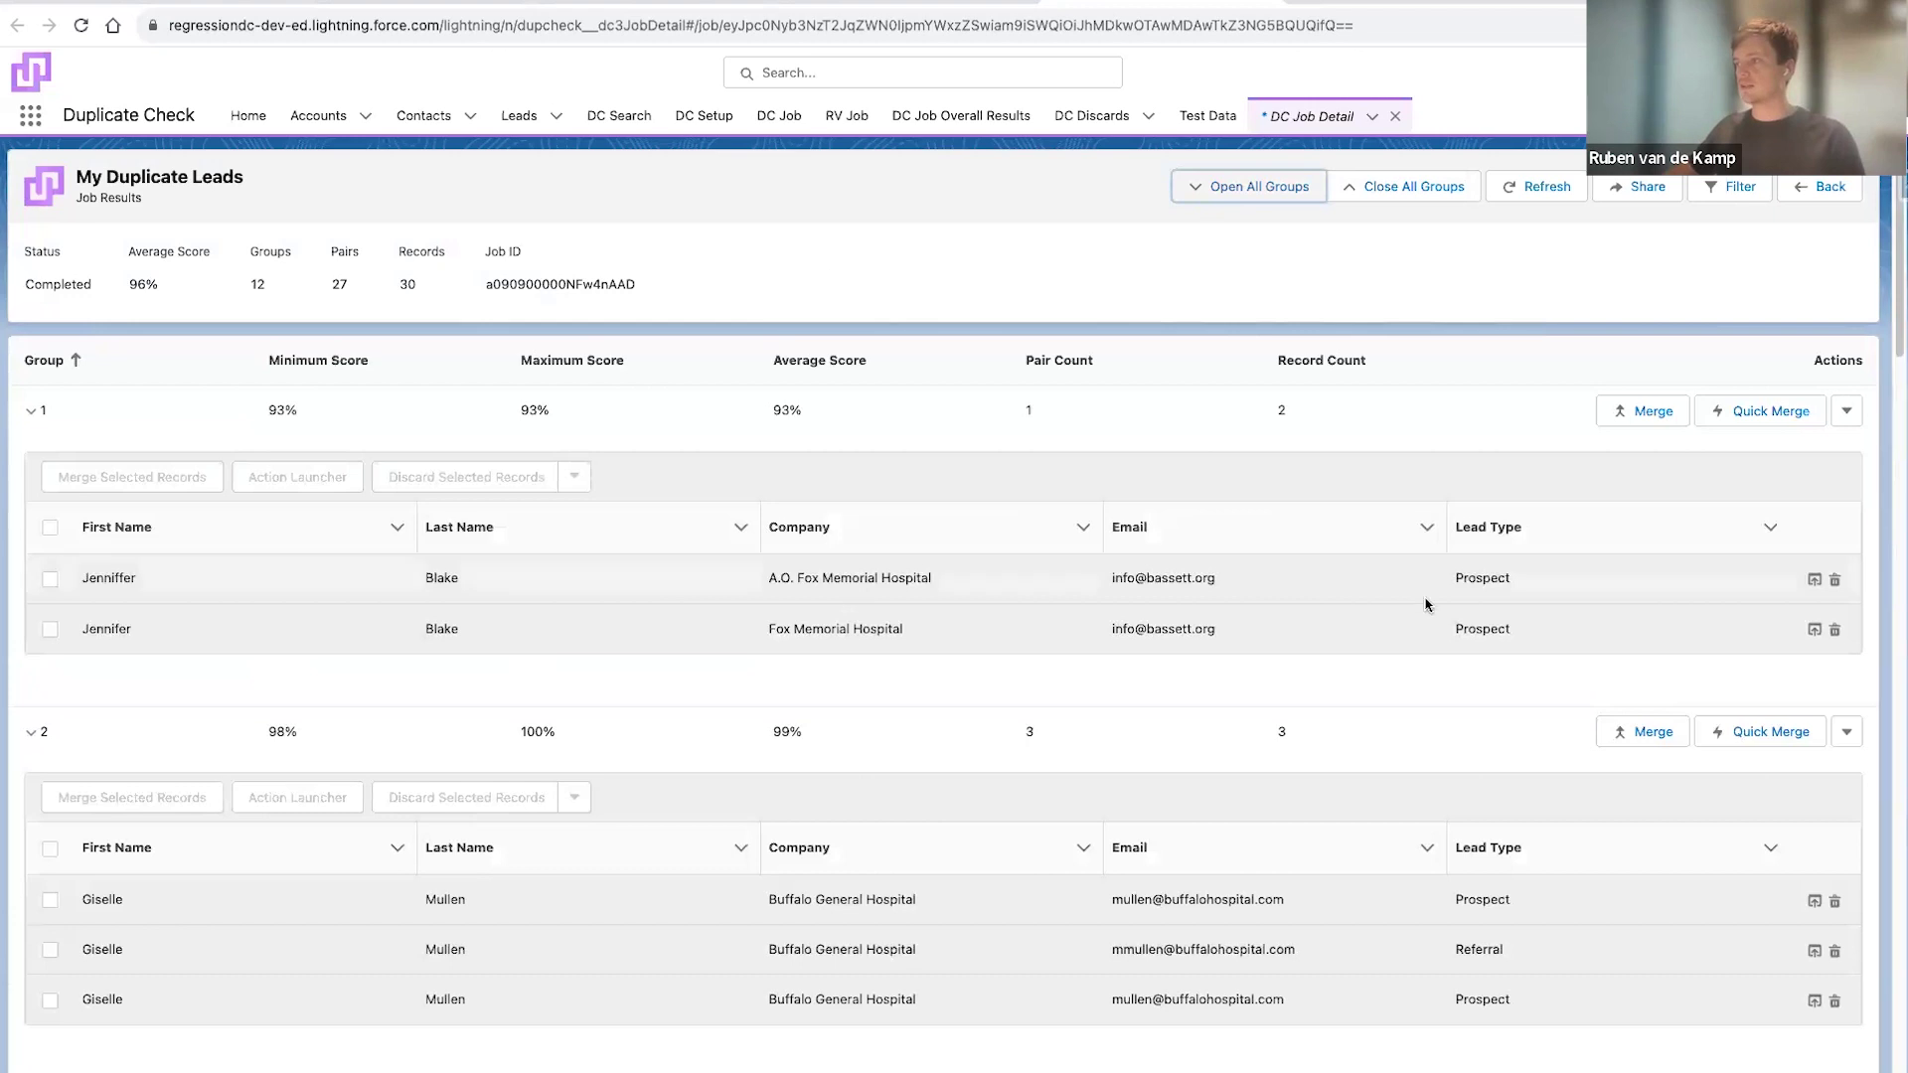
scroll(1443, 680, "down", 3)
scroll(1423, 605, "down", 2)
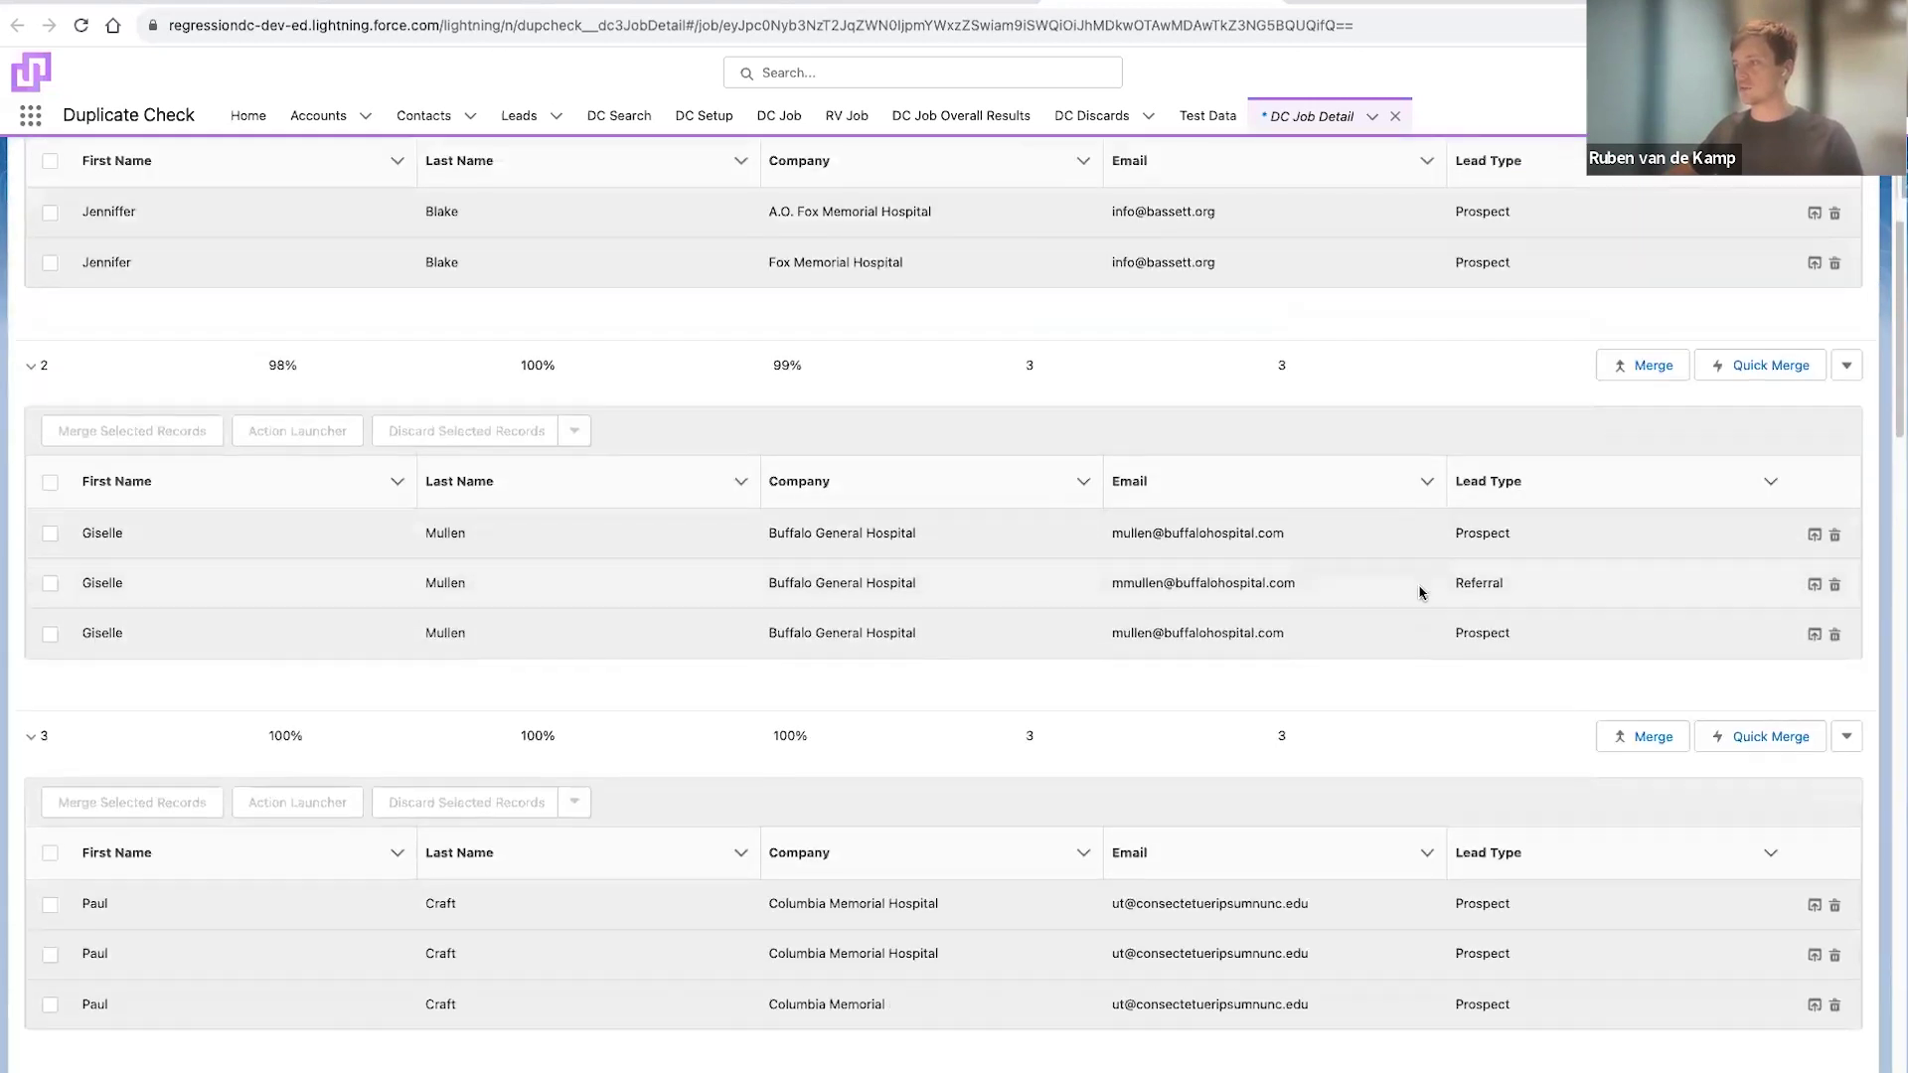
scroll(1416, 735, "down", 1)
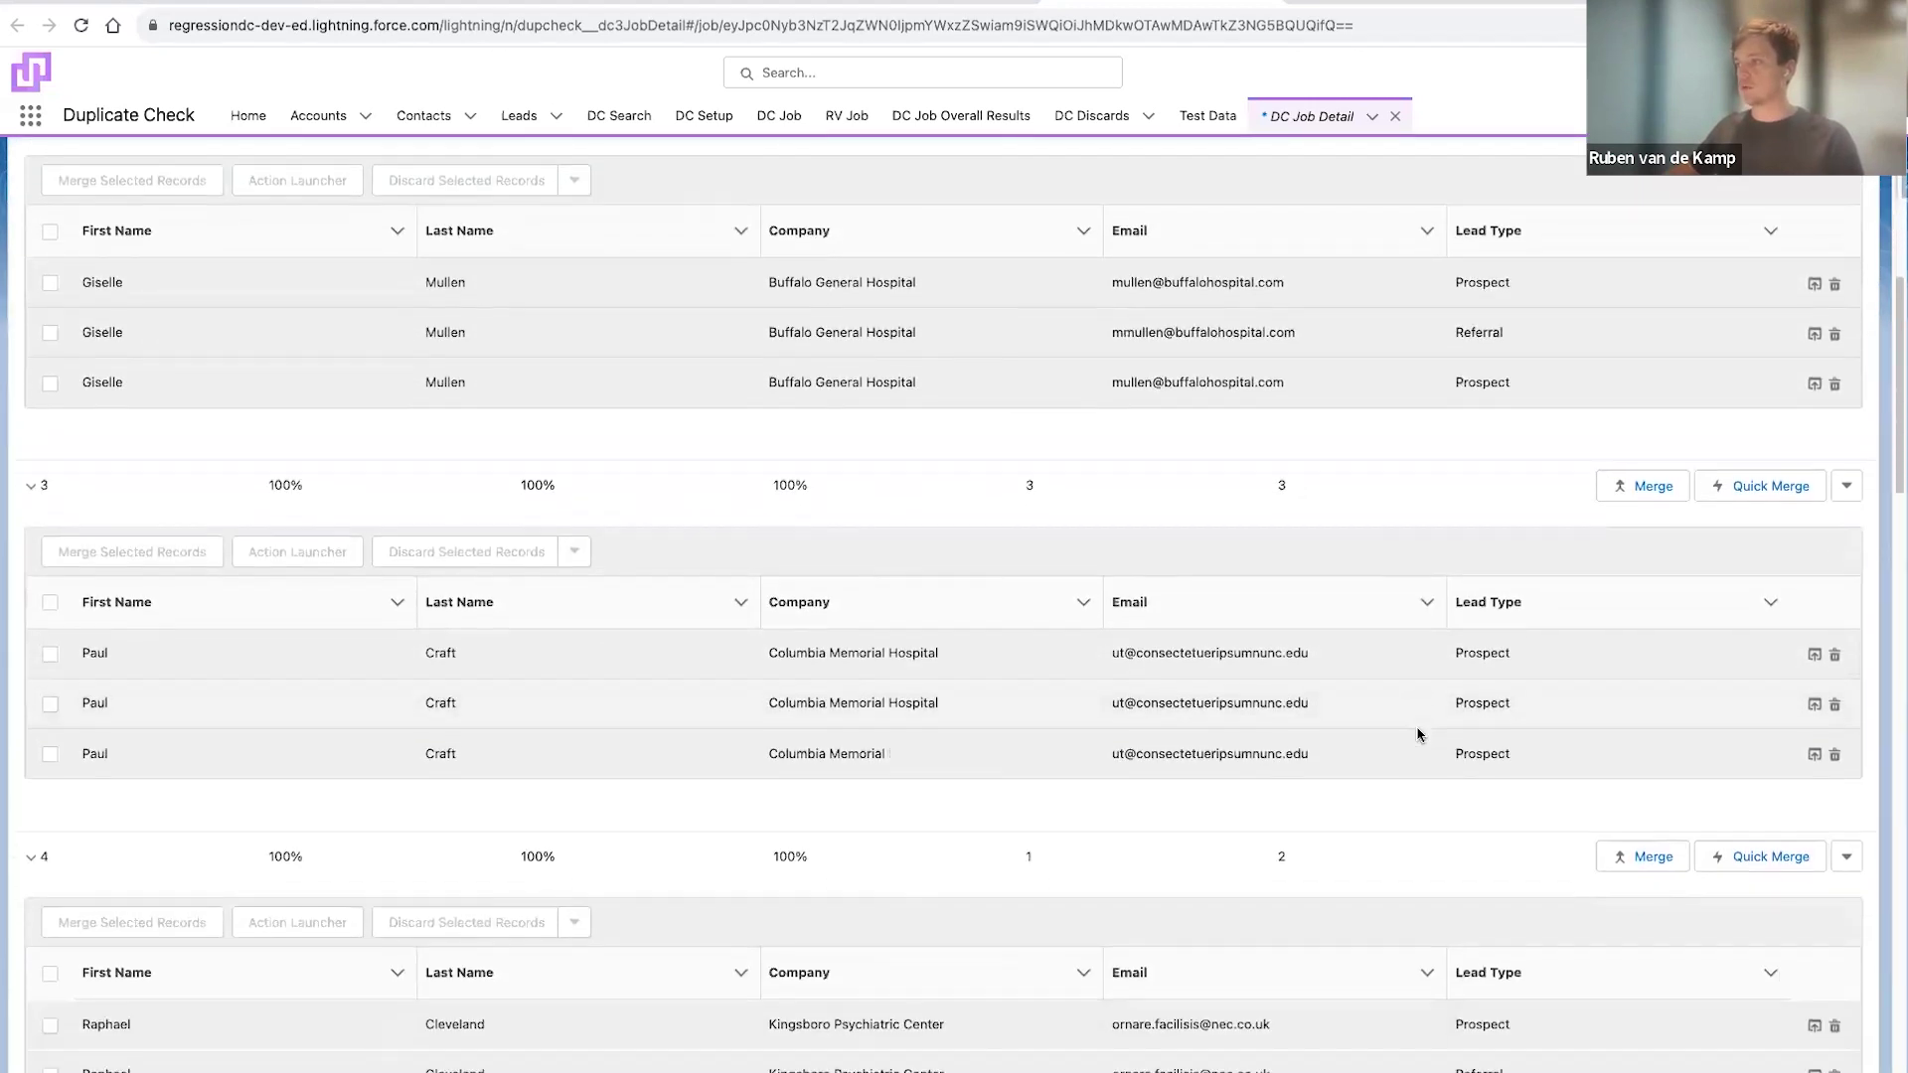
scroll(1417, 733, "down", 1)
scroll(1416, 734, "down", 1)
scroll(1418, 734, "down", 2)
scroll(1418, 734, "down", 3)
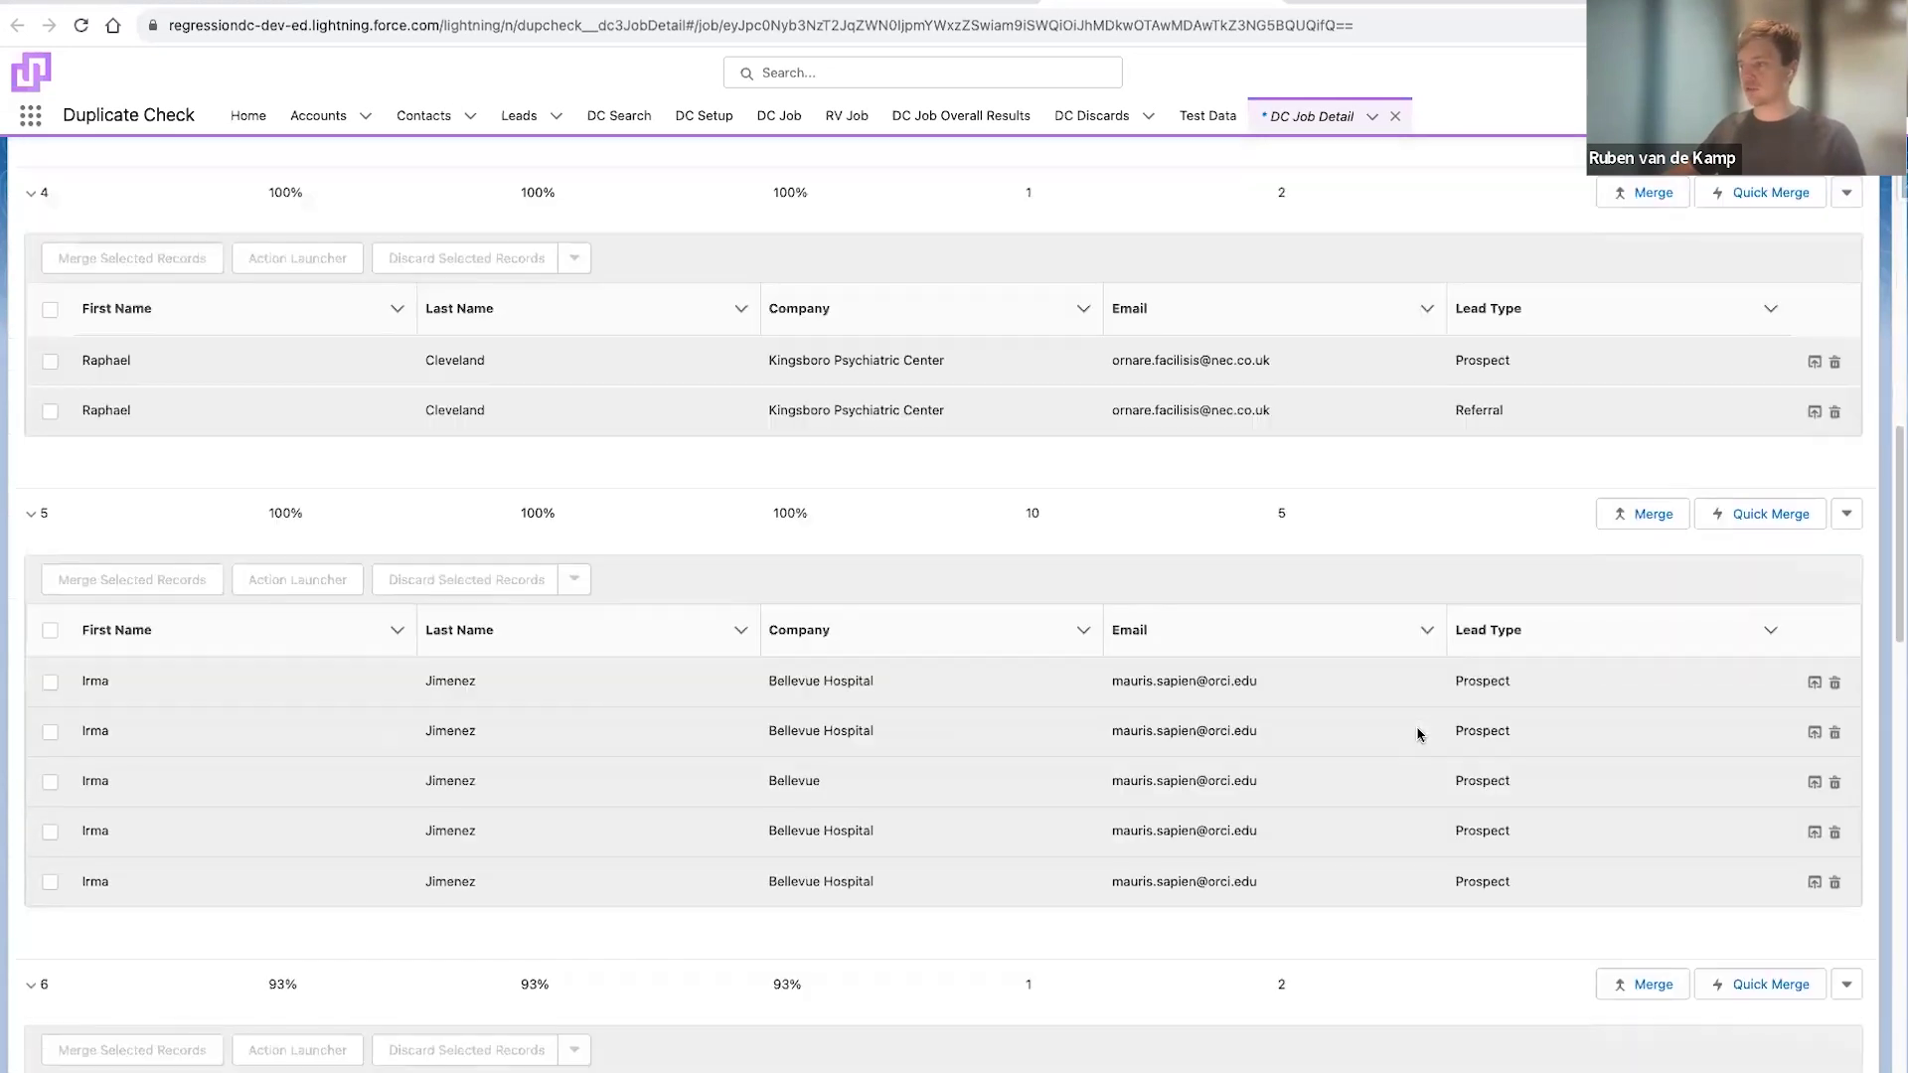
scroll(1417, 733, "down", 1)
scroll(1417, 735, "down", 1)
scroll(1418, 734, "down", 3)
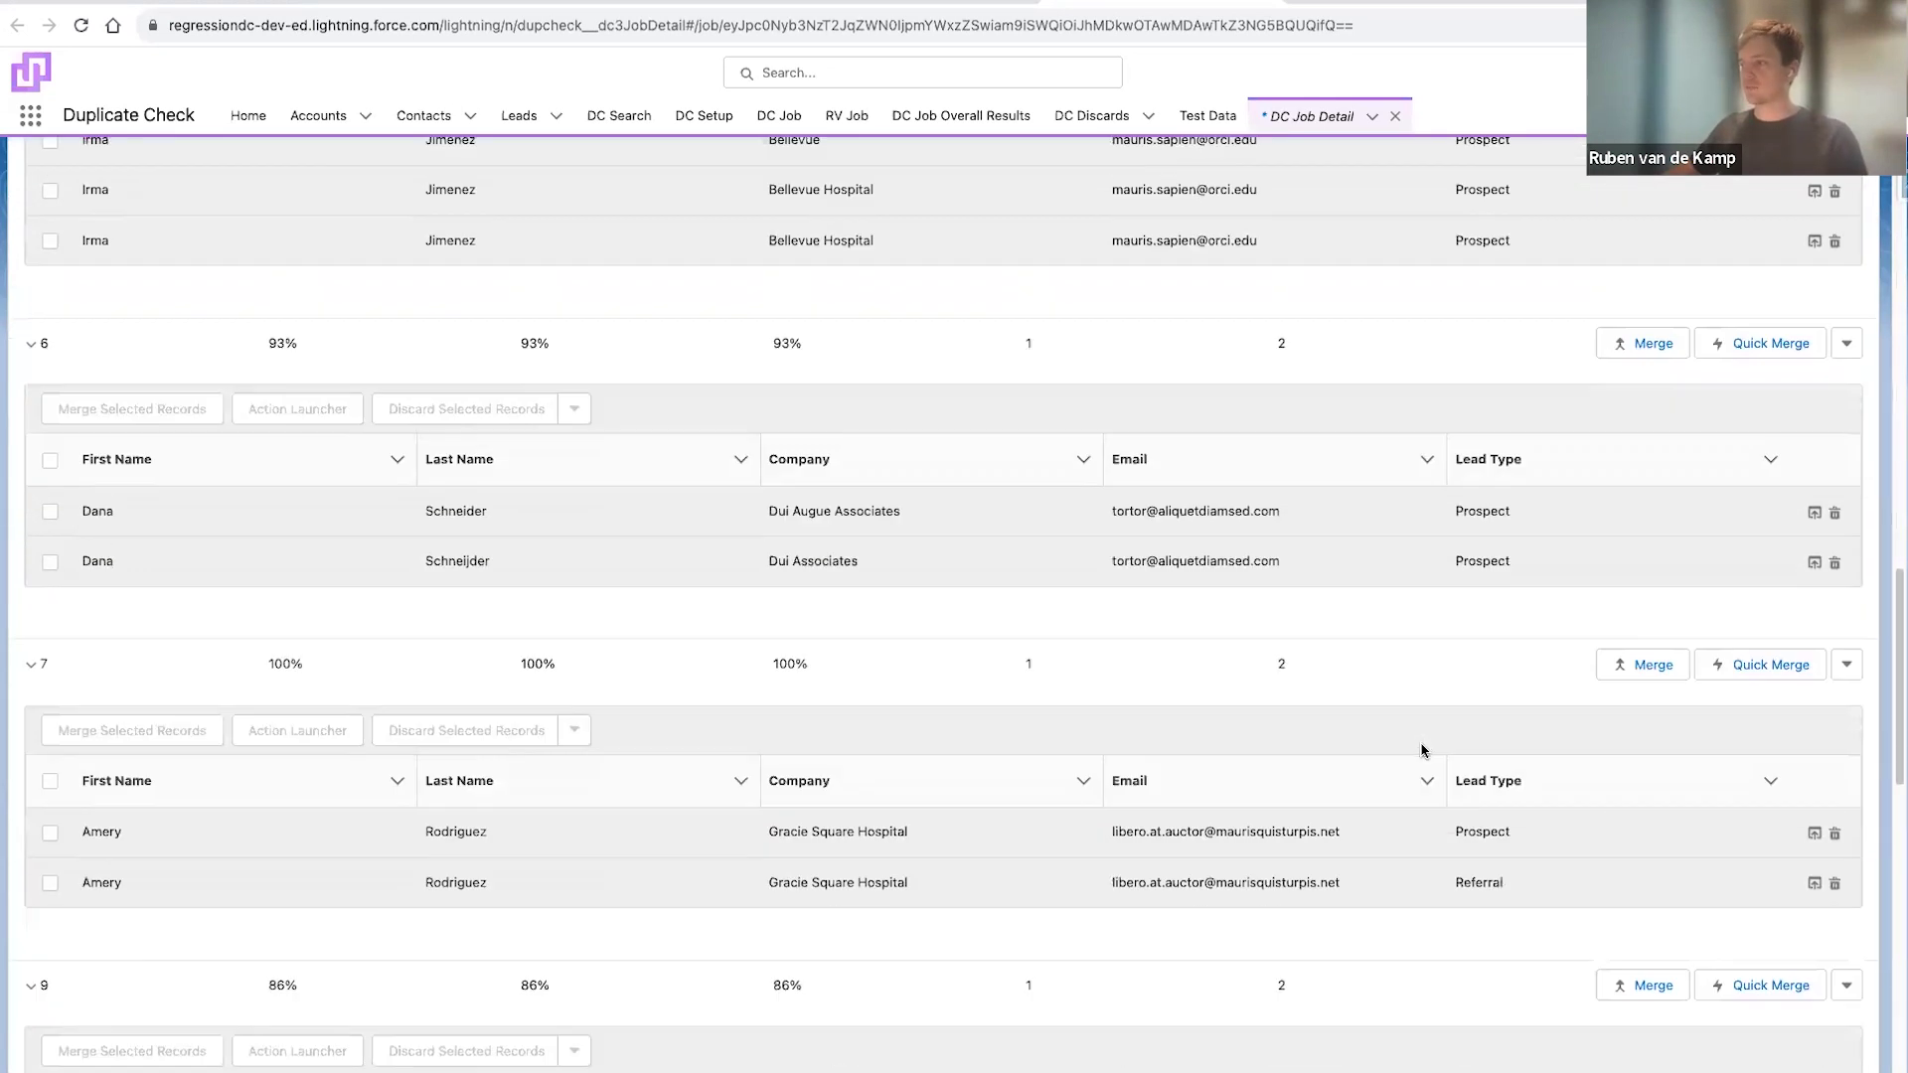
scroll(1422, 750, "down", 2)
scroll(1422, 771, "down", 4)
scroll(1426, 775, "down", 2)
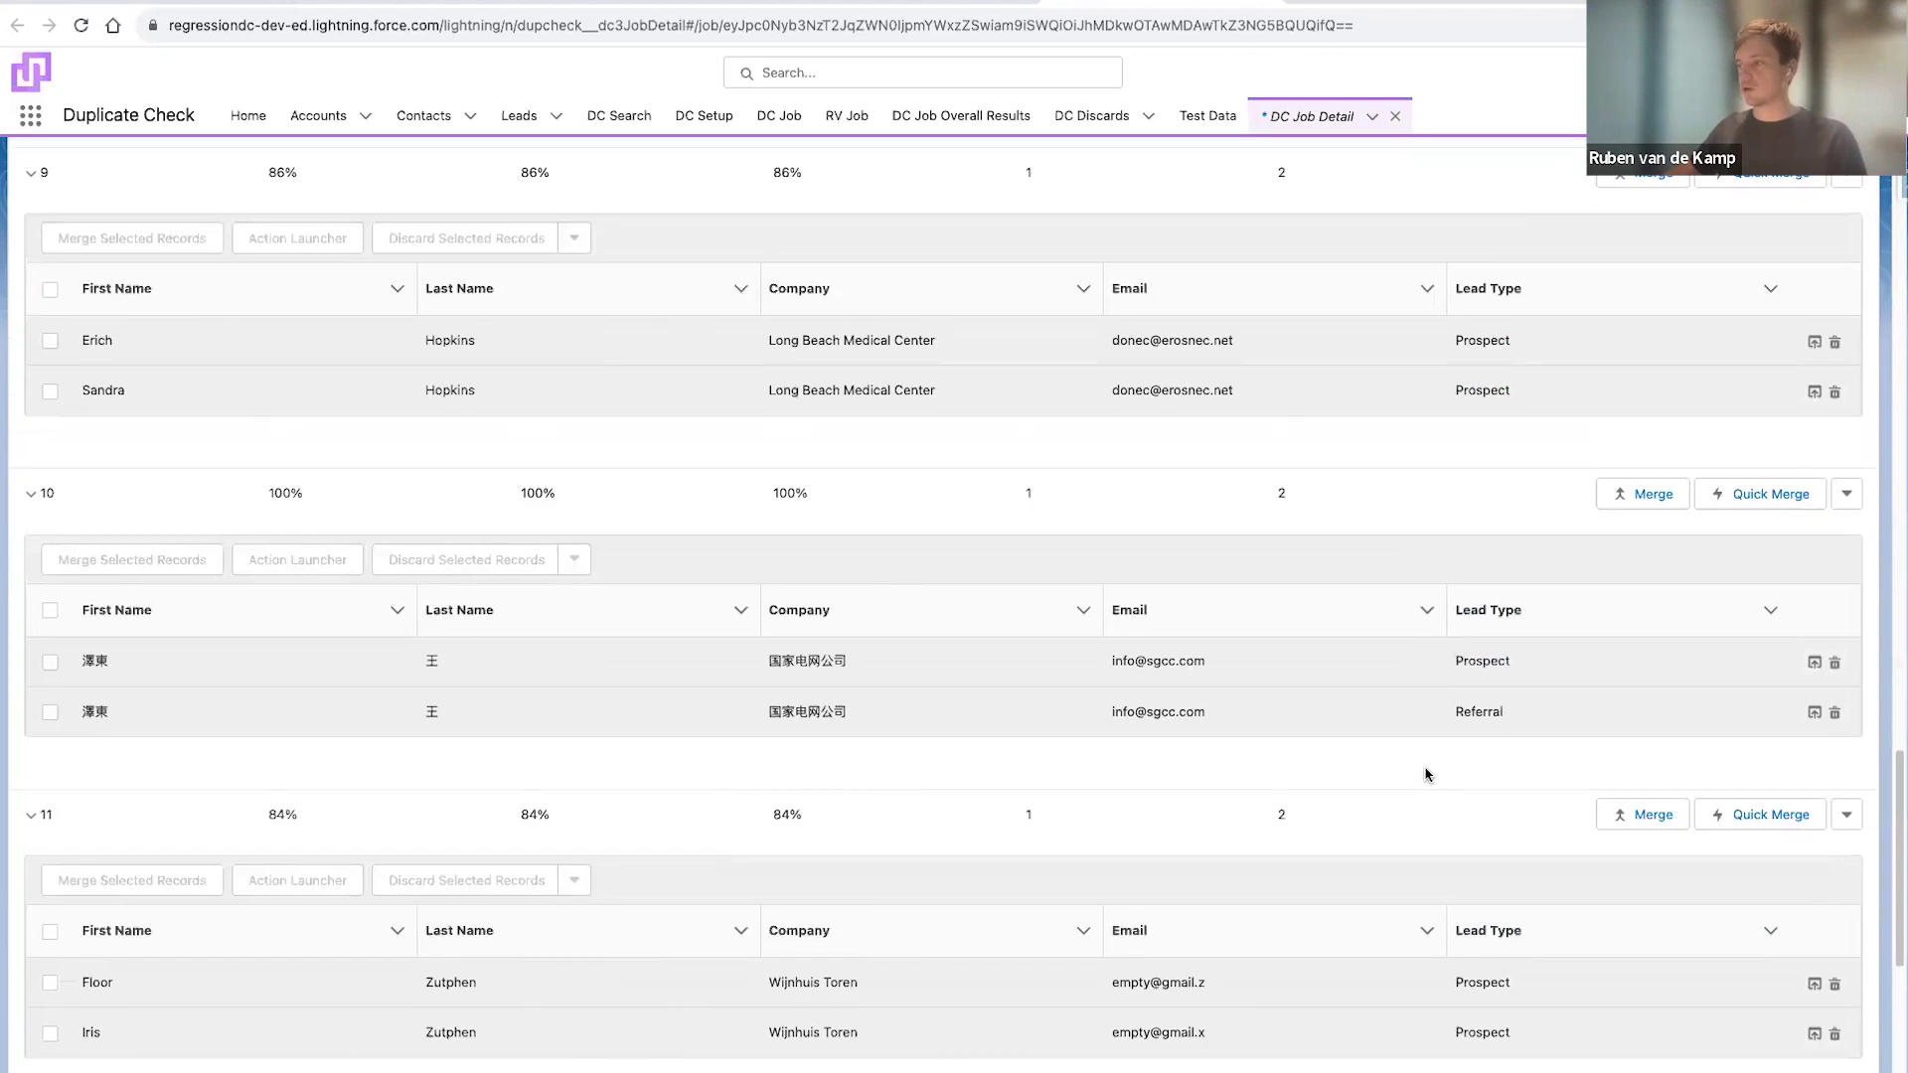
scroll(1422, 770, "down", 2)
scroll(1423, 770, "up", 20)
scroll(1422, 771, "up", 10)
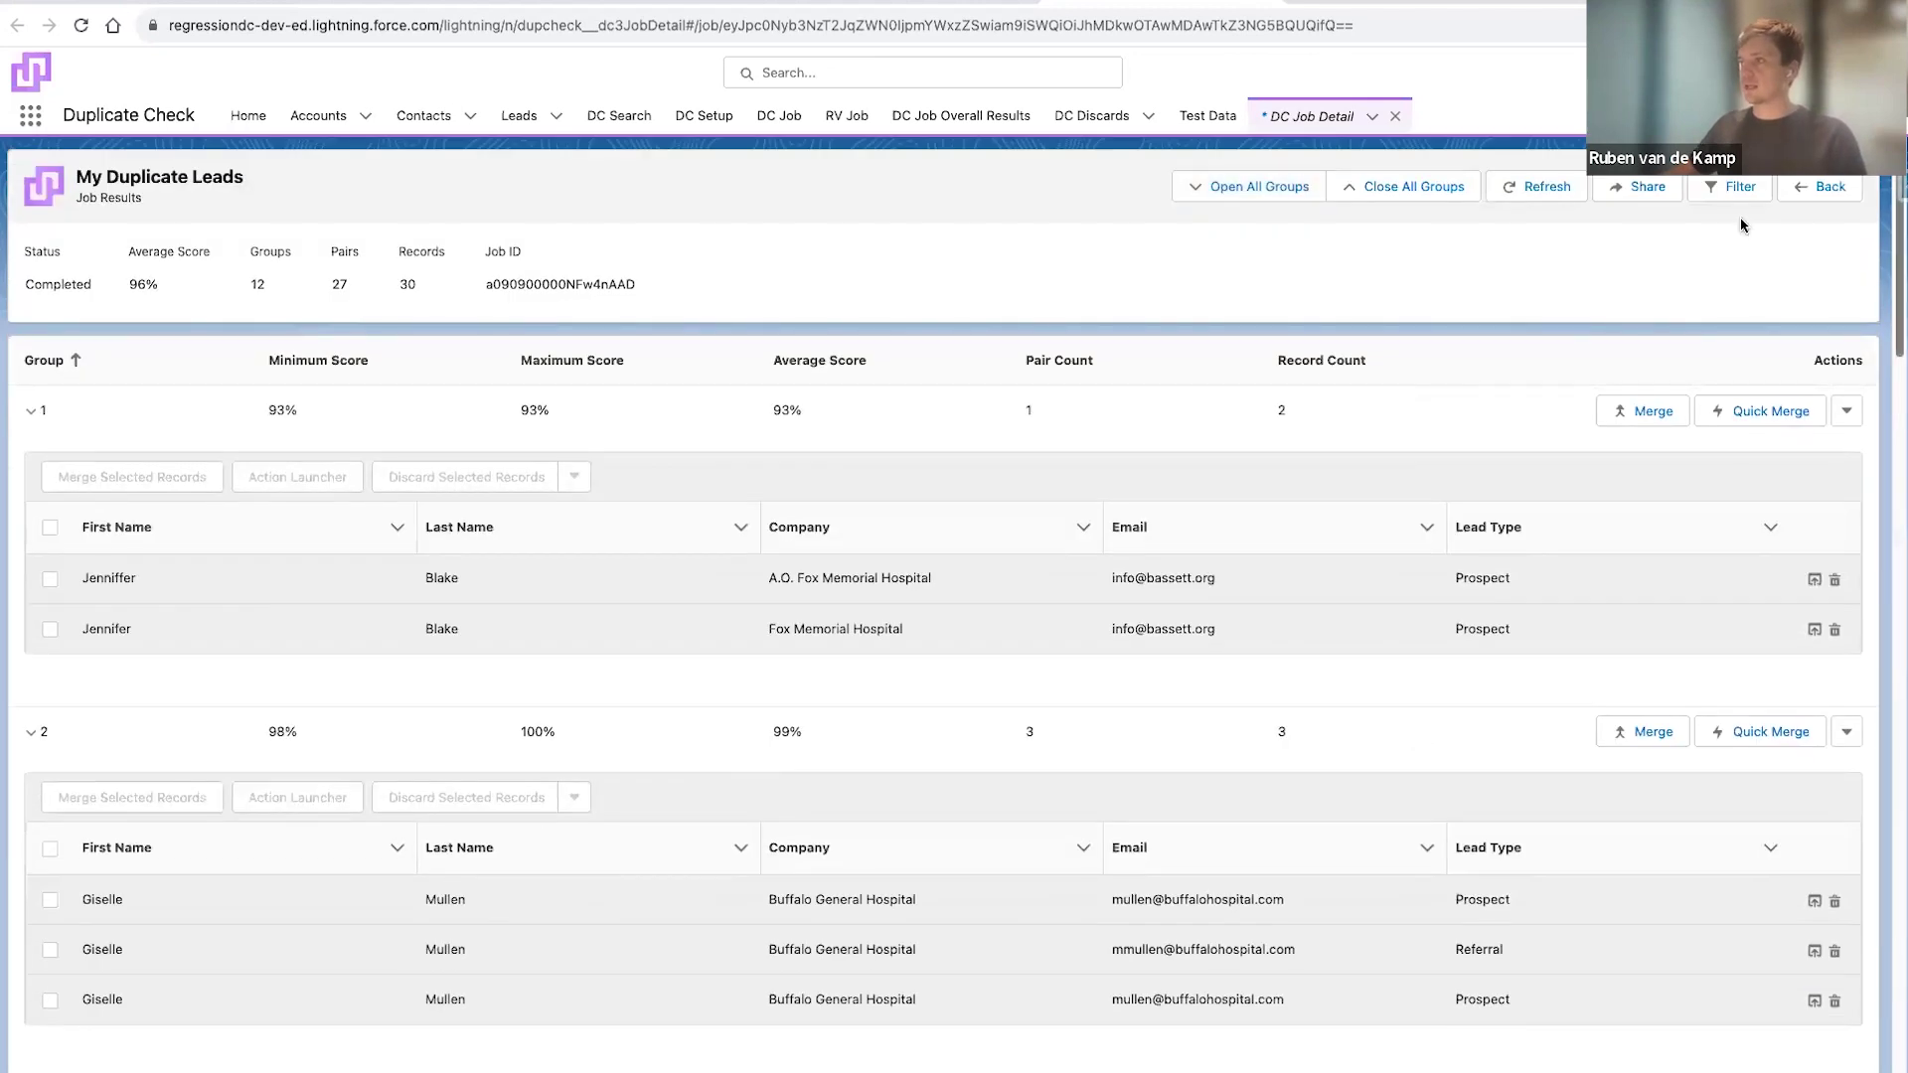
left_click(1821, 186)
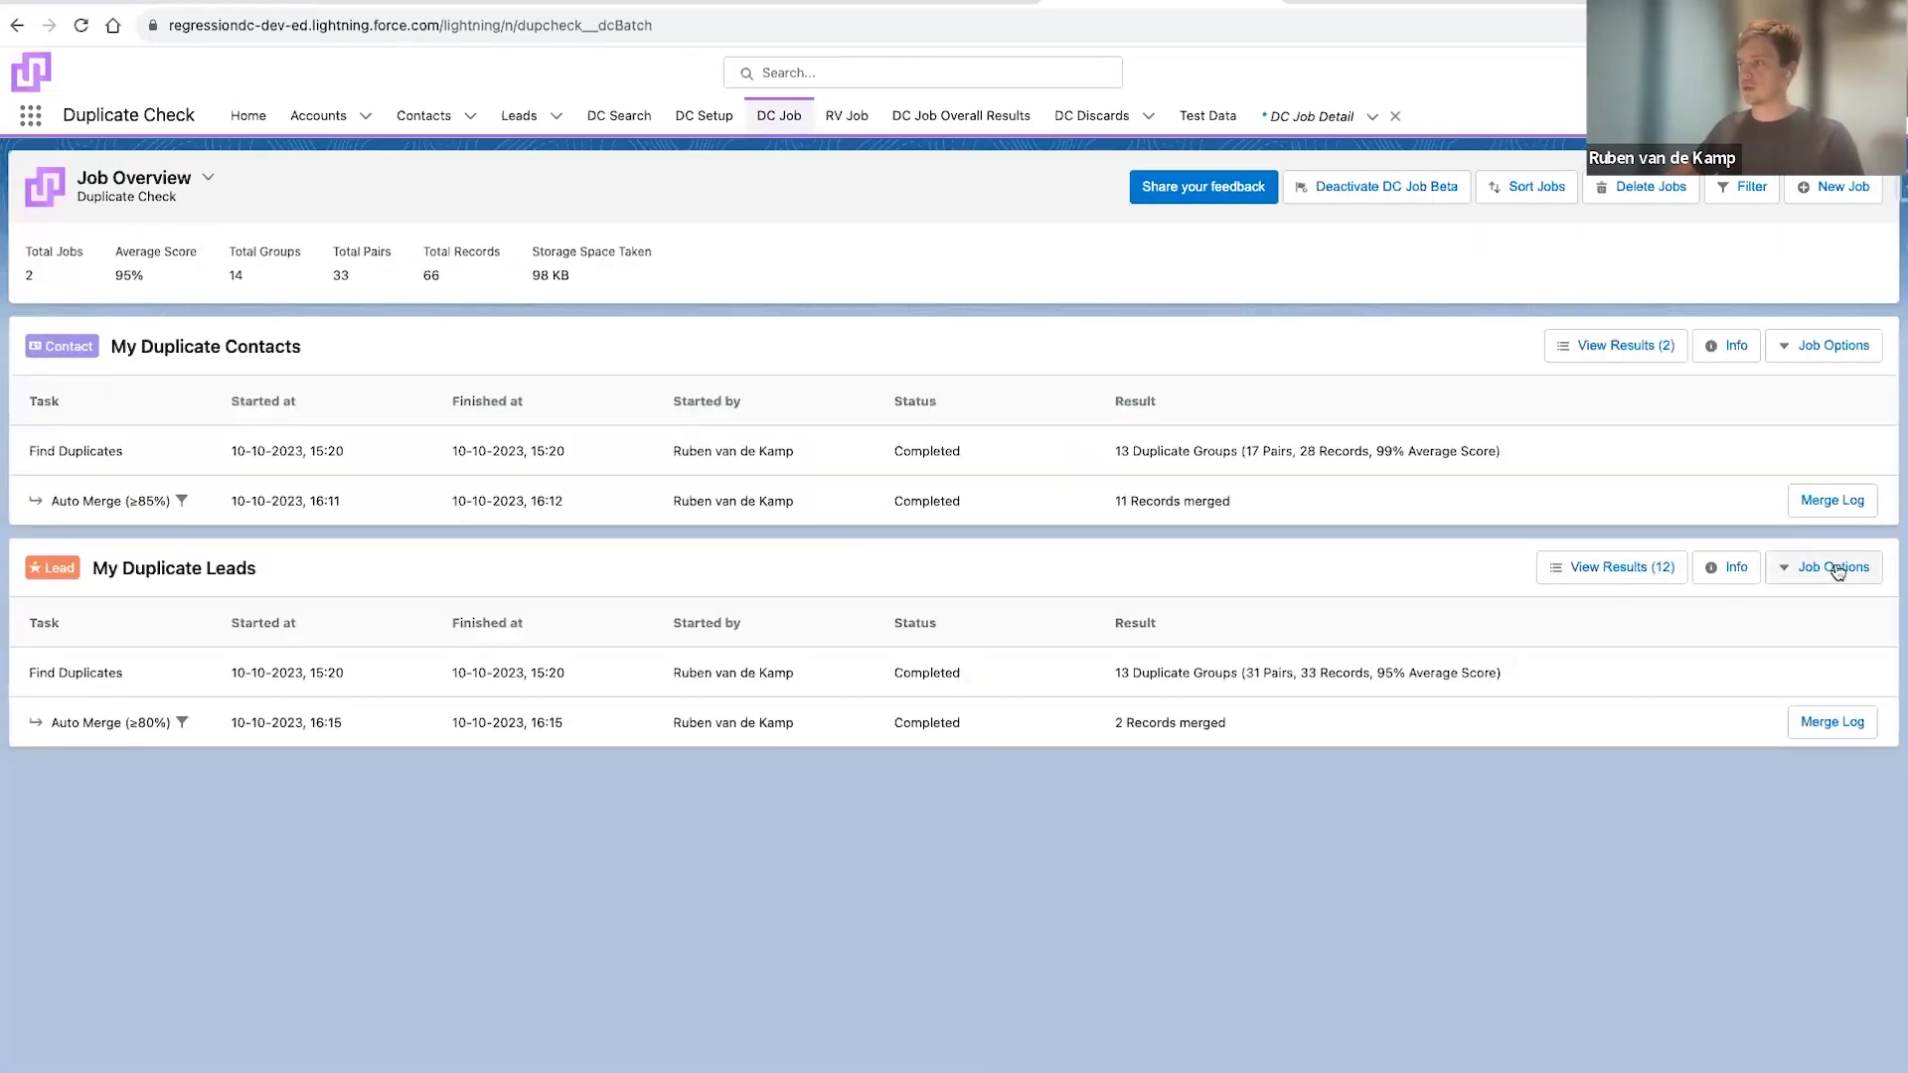
Start a new auto merge on the duplicate leads job with an 80% threshold
left_click(1836, 567)
left_click(1759, 670)
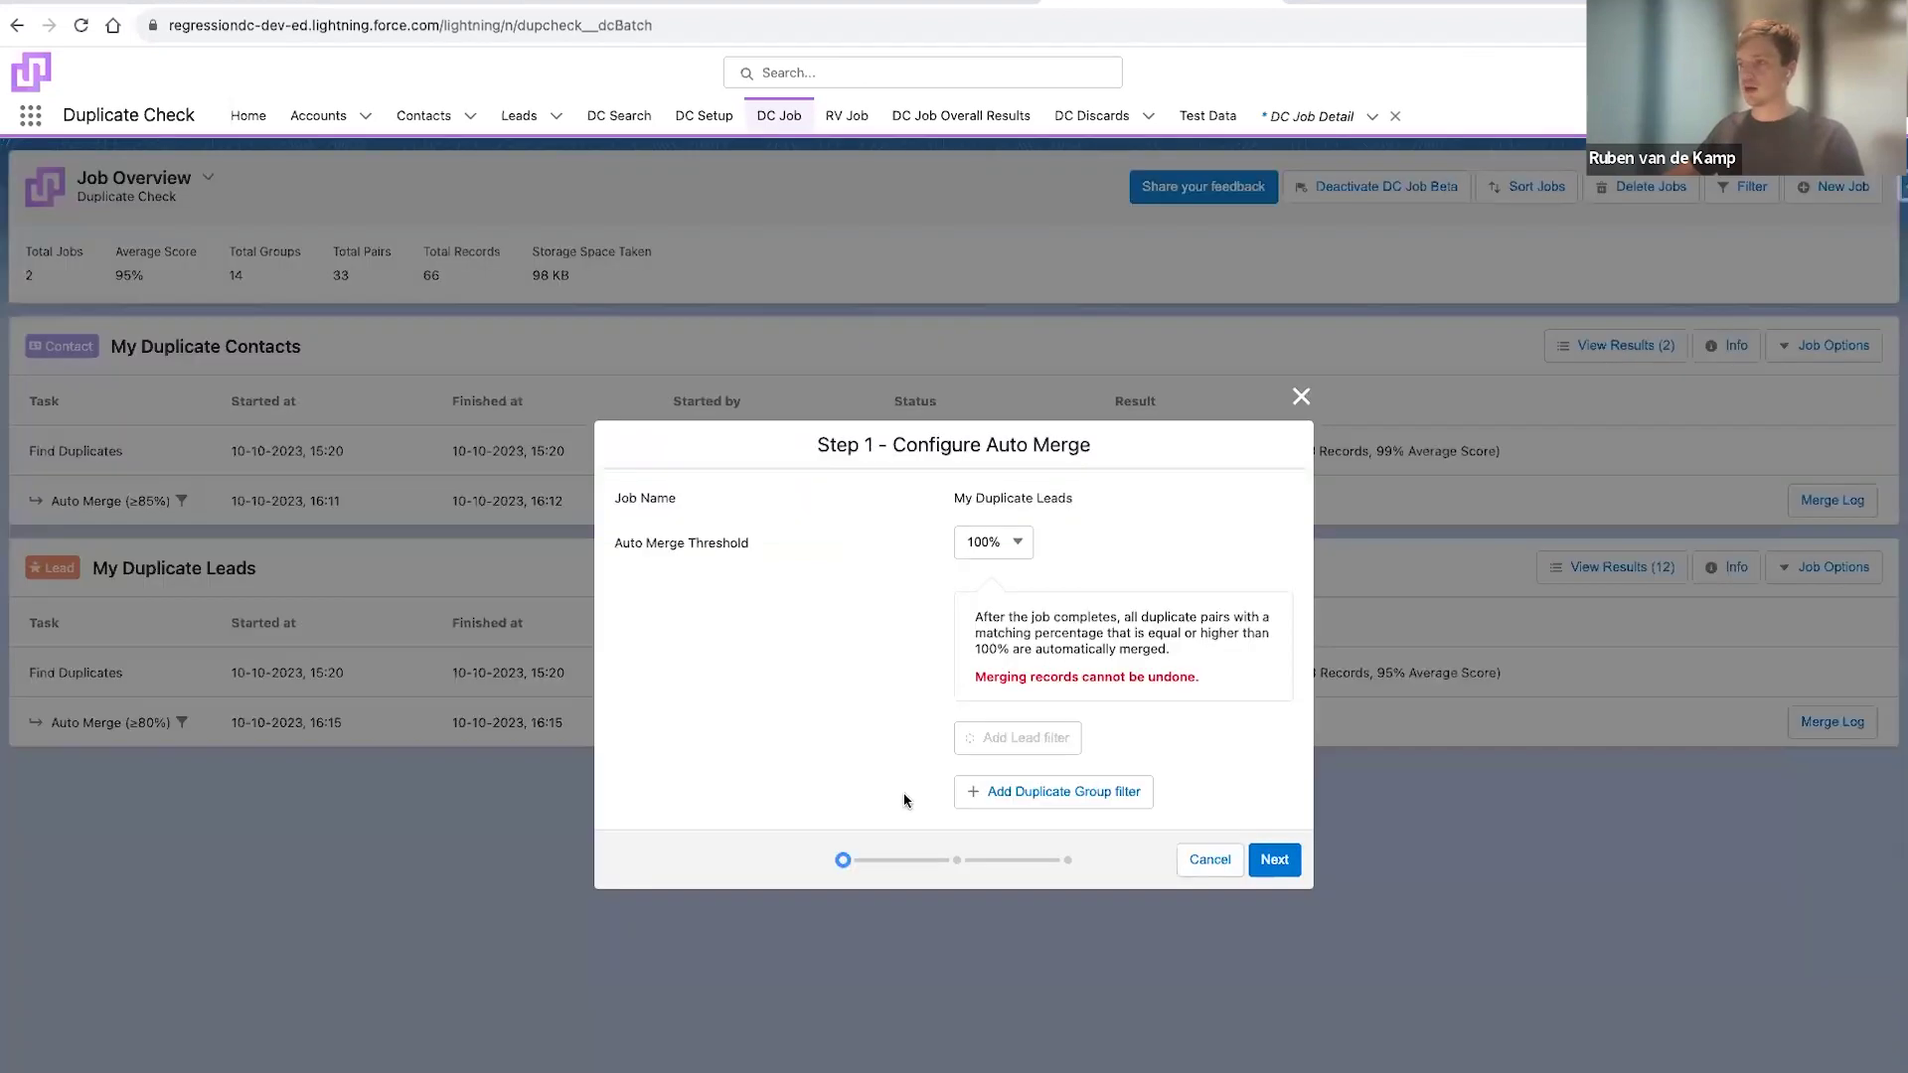
left_click(991, 546)
scroll(979, 761, "down", 3)
scroll(979, 790, "down", 3)
left_click(982, 799)
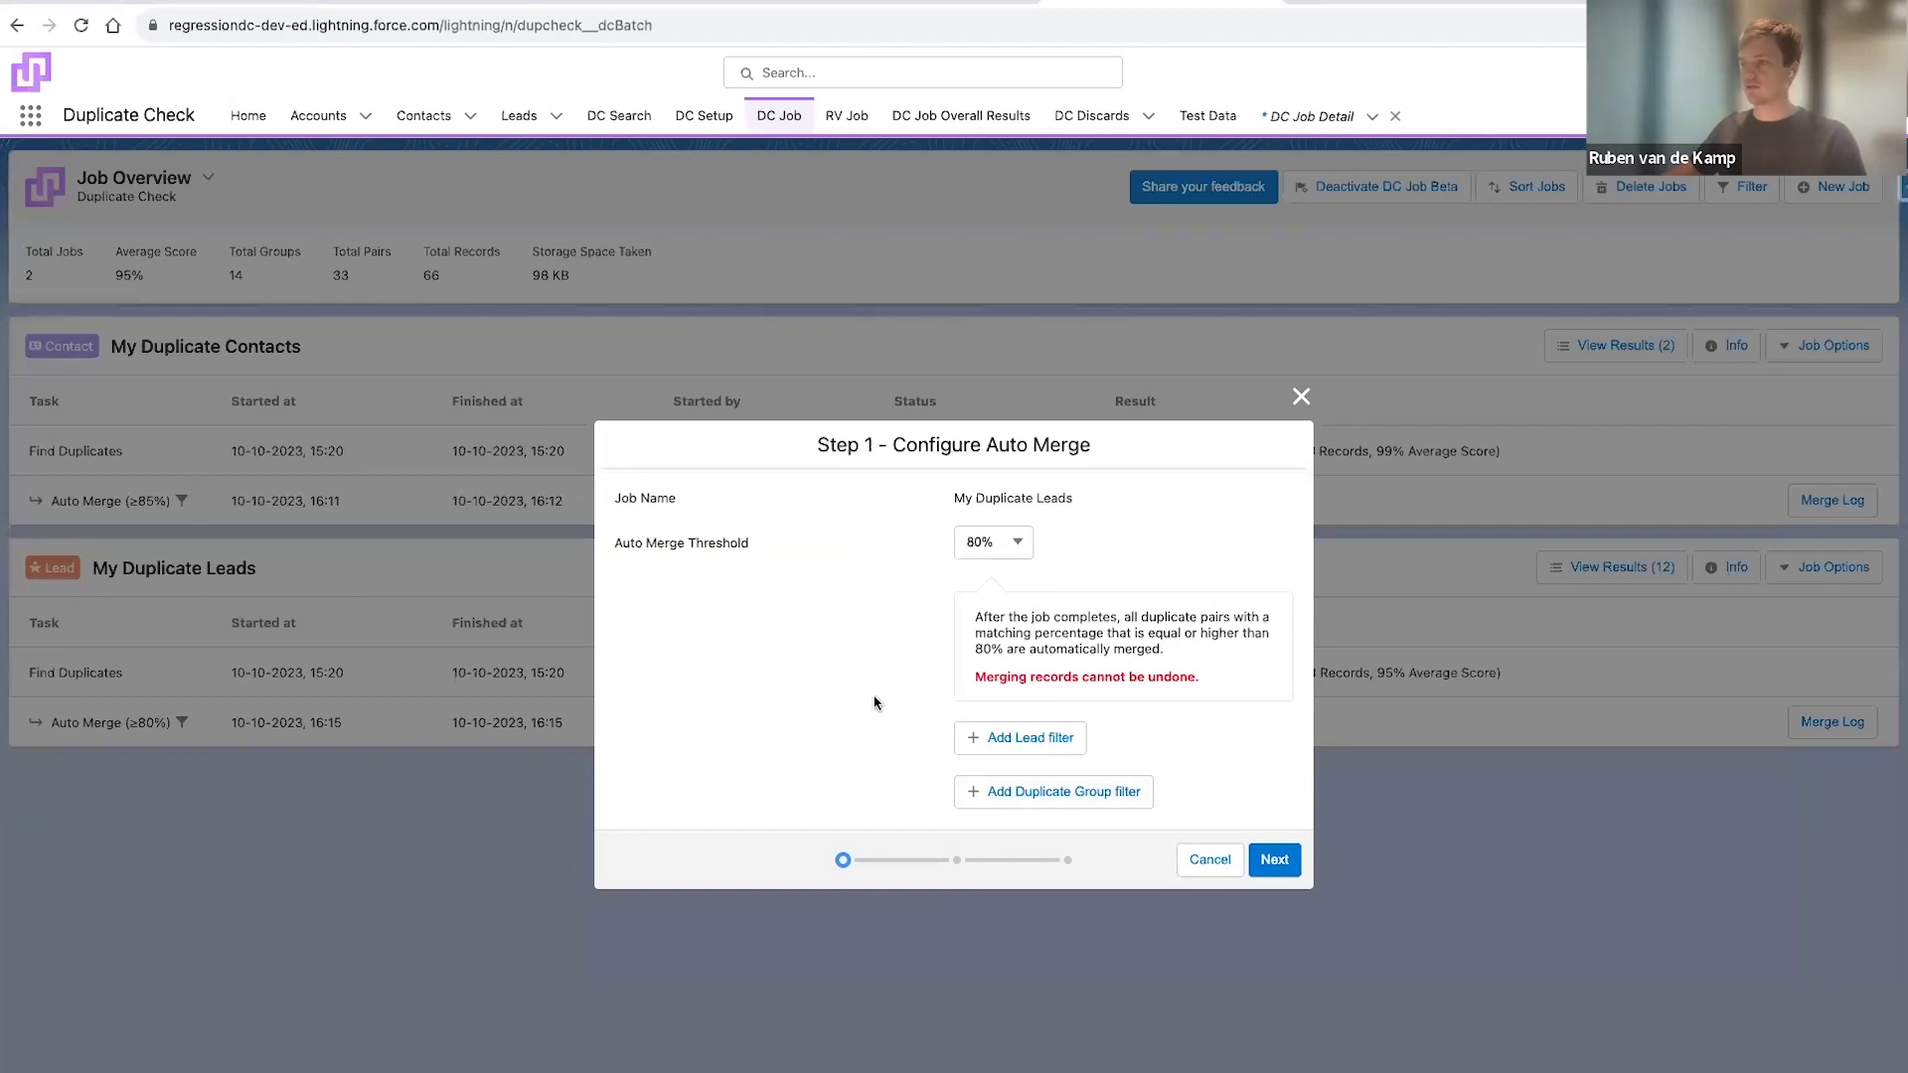
Add a lead filter requiring Lead Type Equal To Prospect
left_click(1041, 743)
left_click(962, 786)
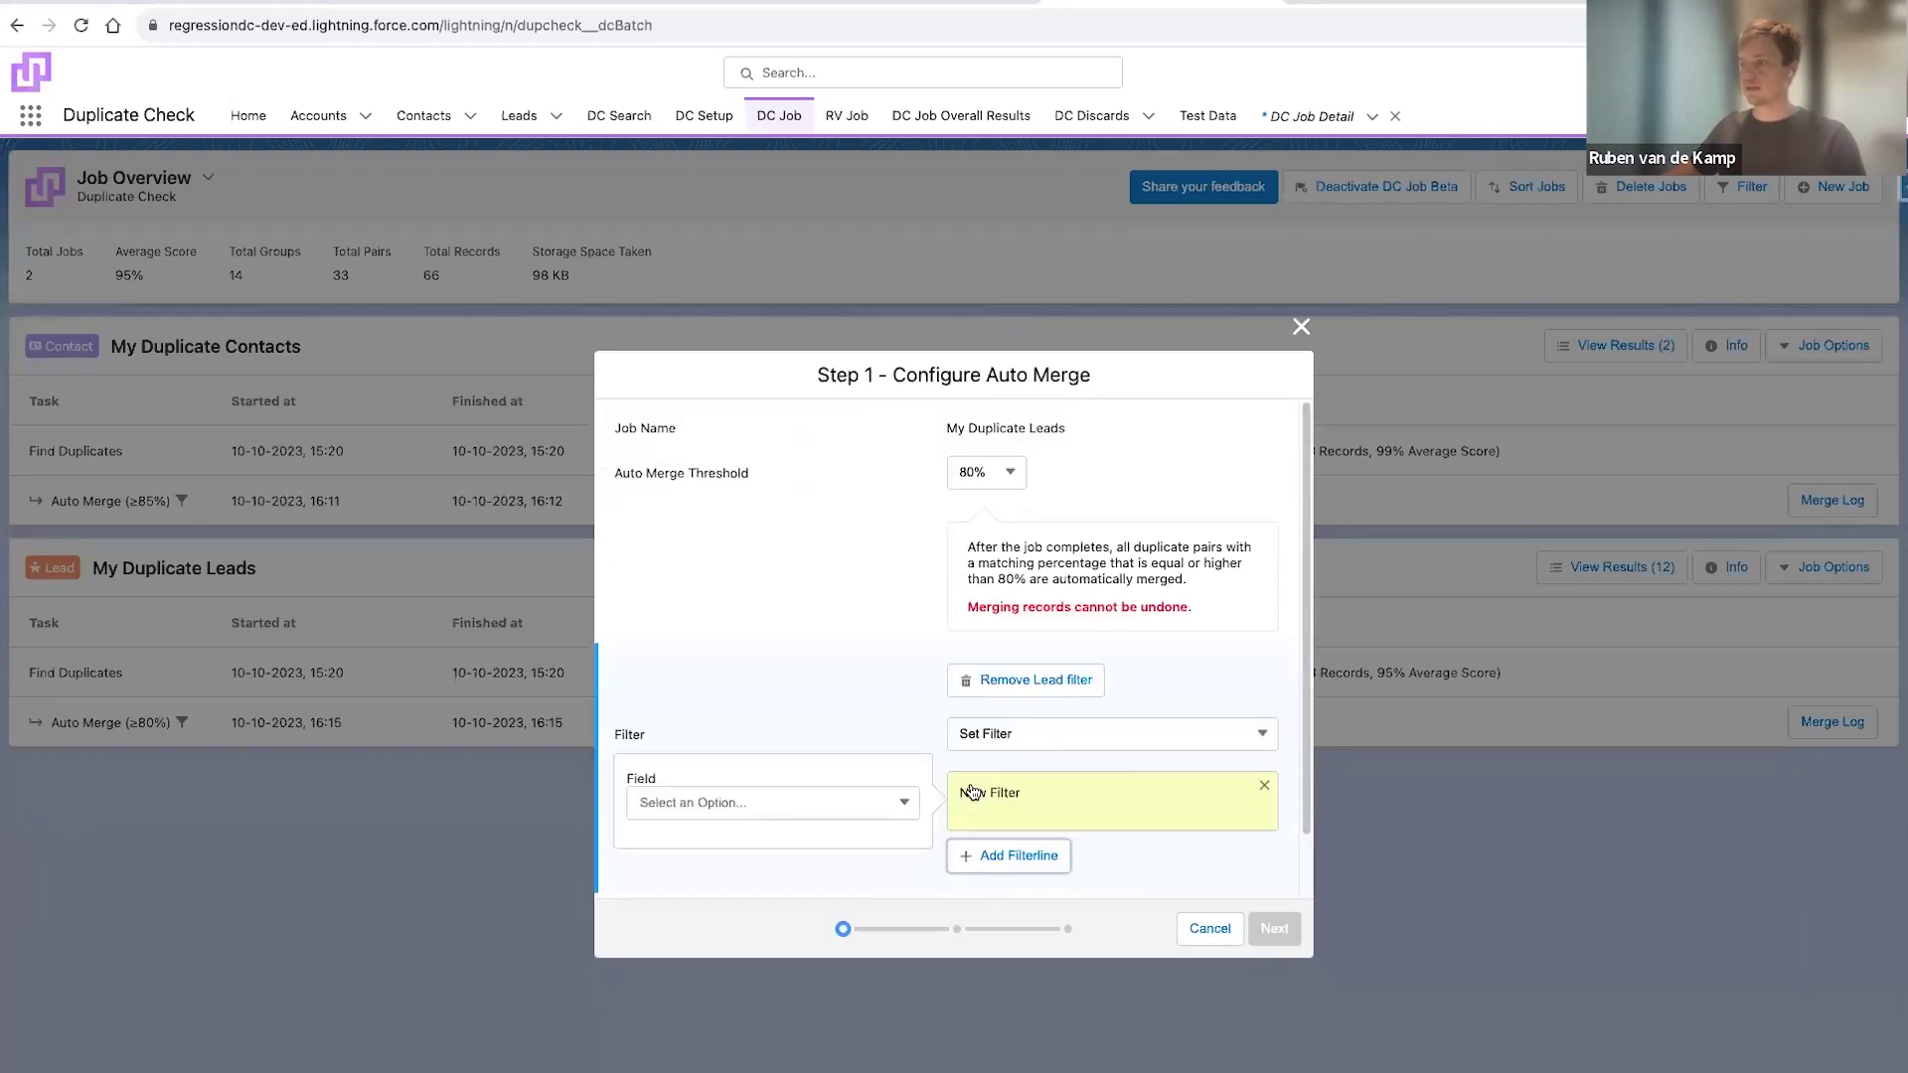
left_click(892, 806)
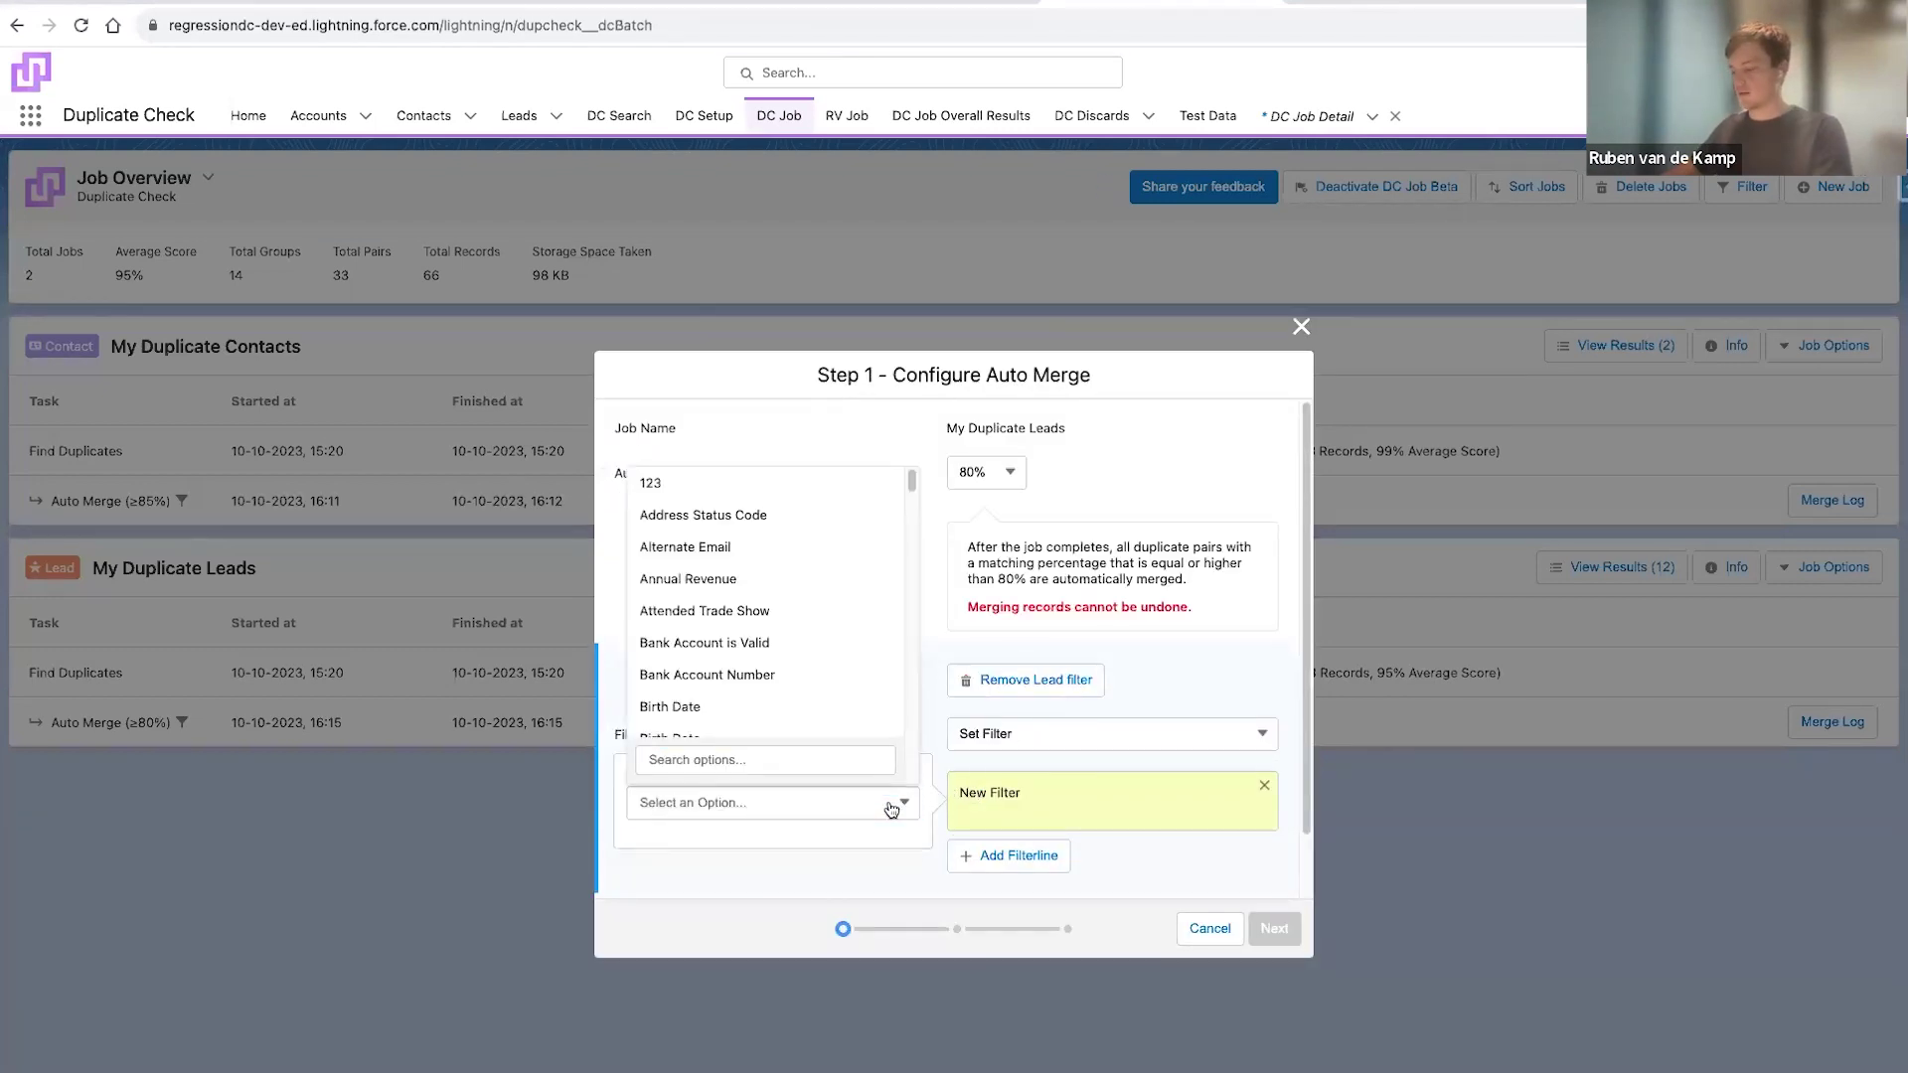
left_click(775, 763)
type("typ")
left_click(686, 693)
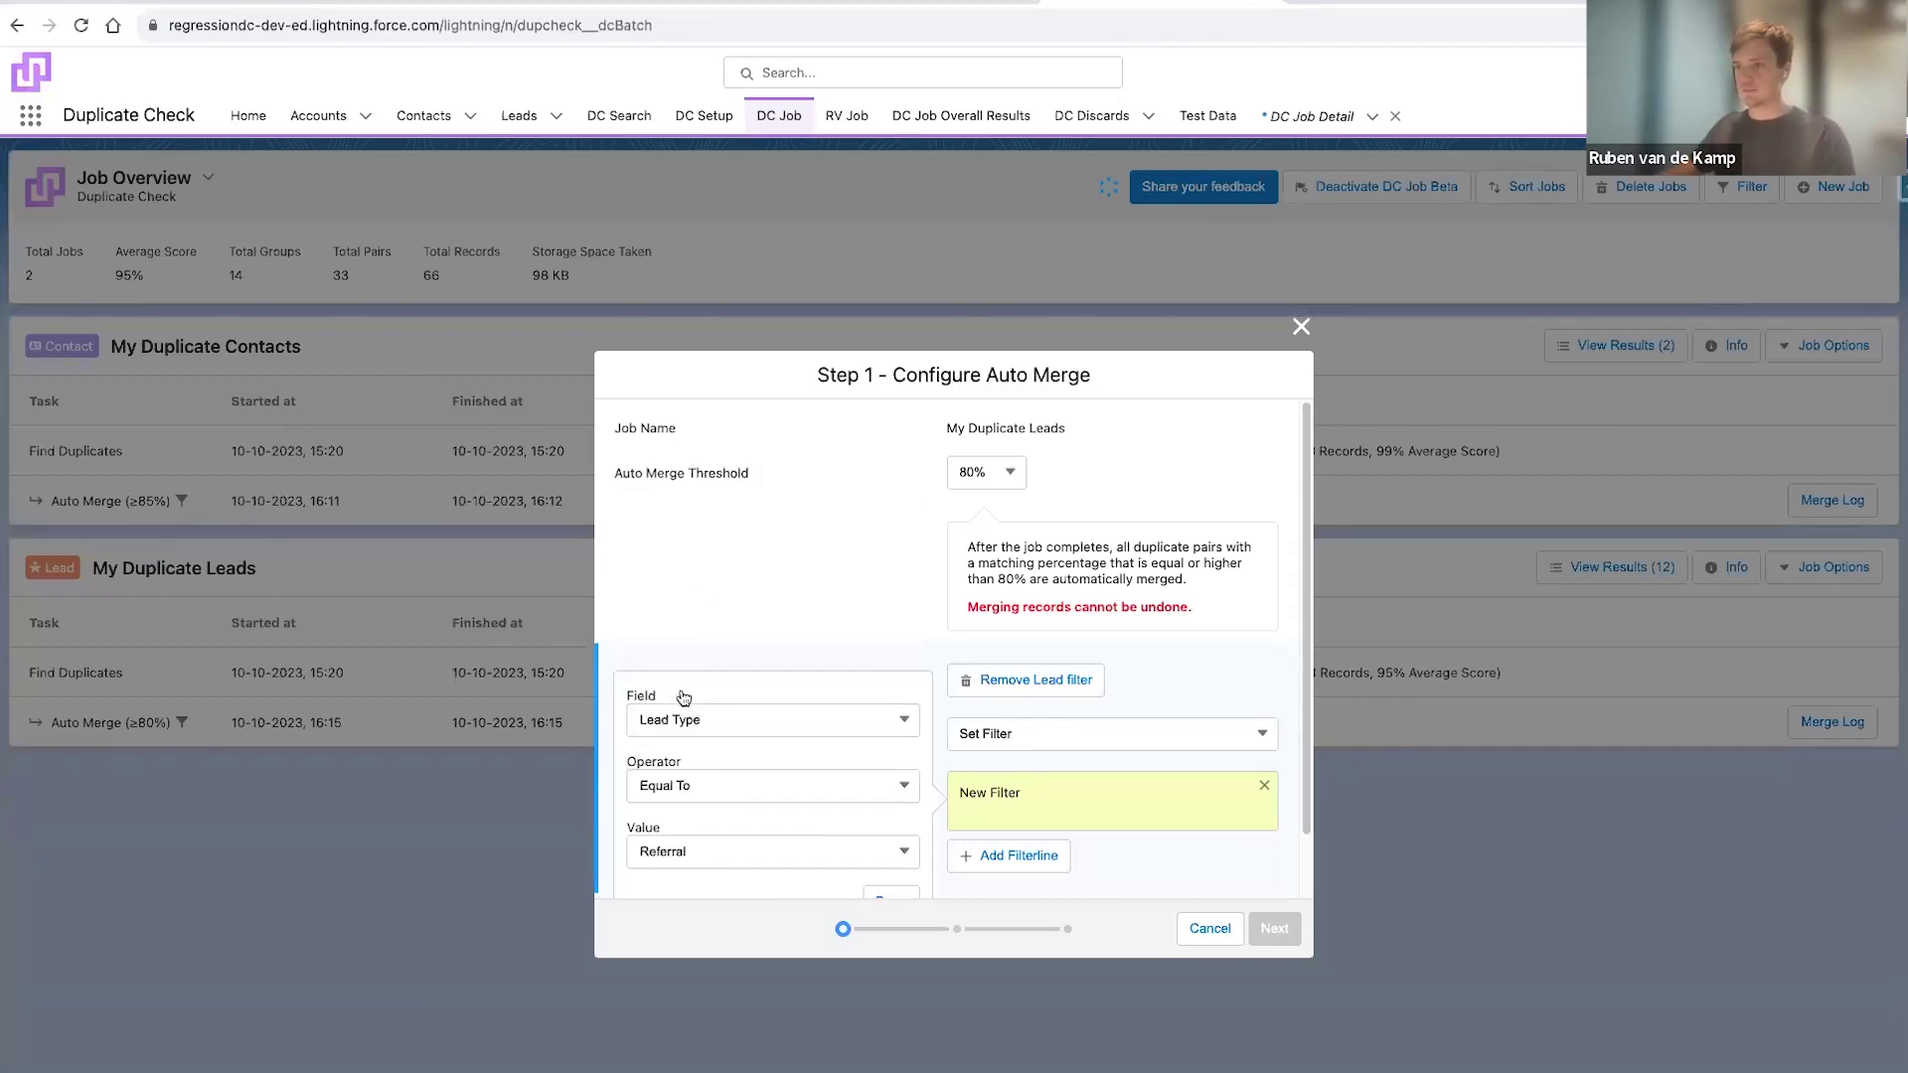
left_click(709, 853)
left_click(702, 887)
left_click(878, 875)
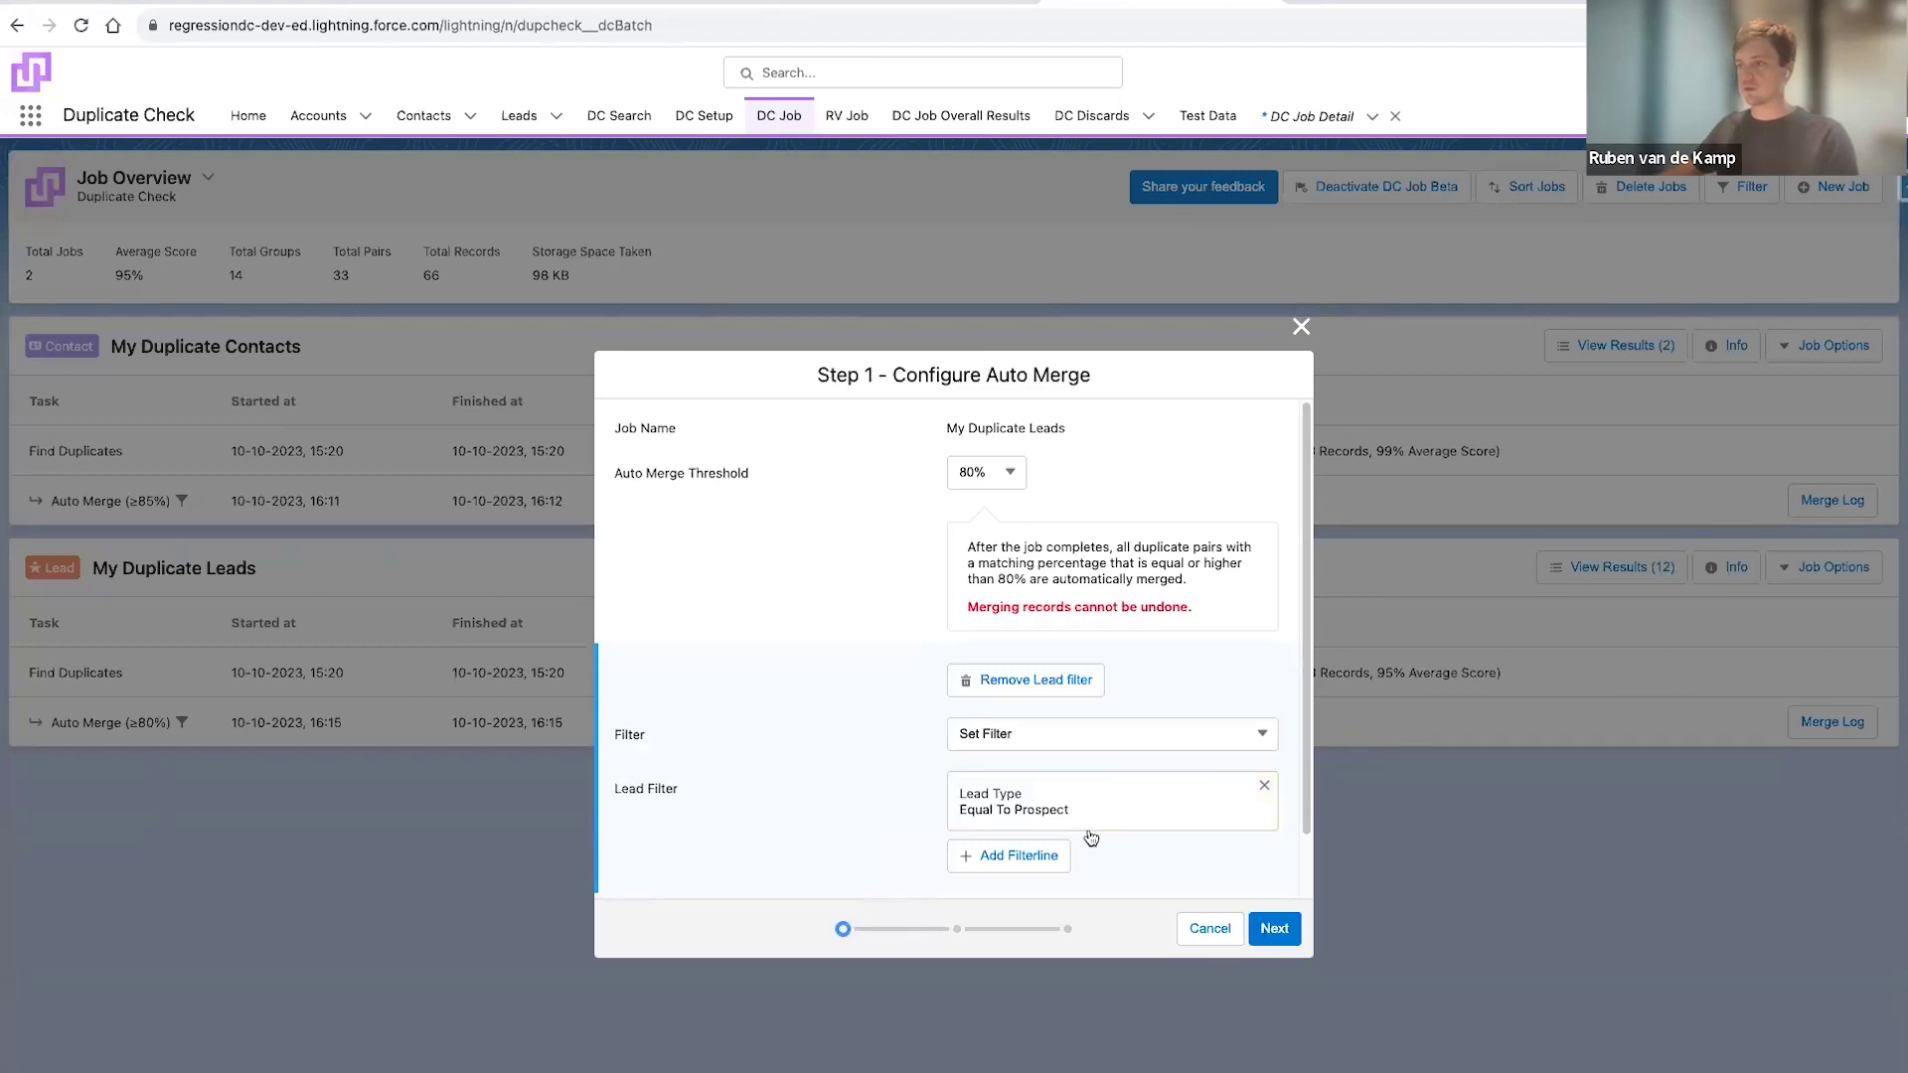
Run the Prospect-filtered auto merge with default processing, accepting that merges cannot be undone
left_click(1275, 928)
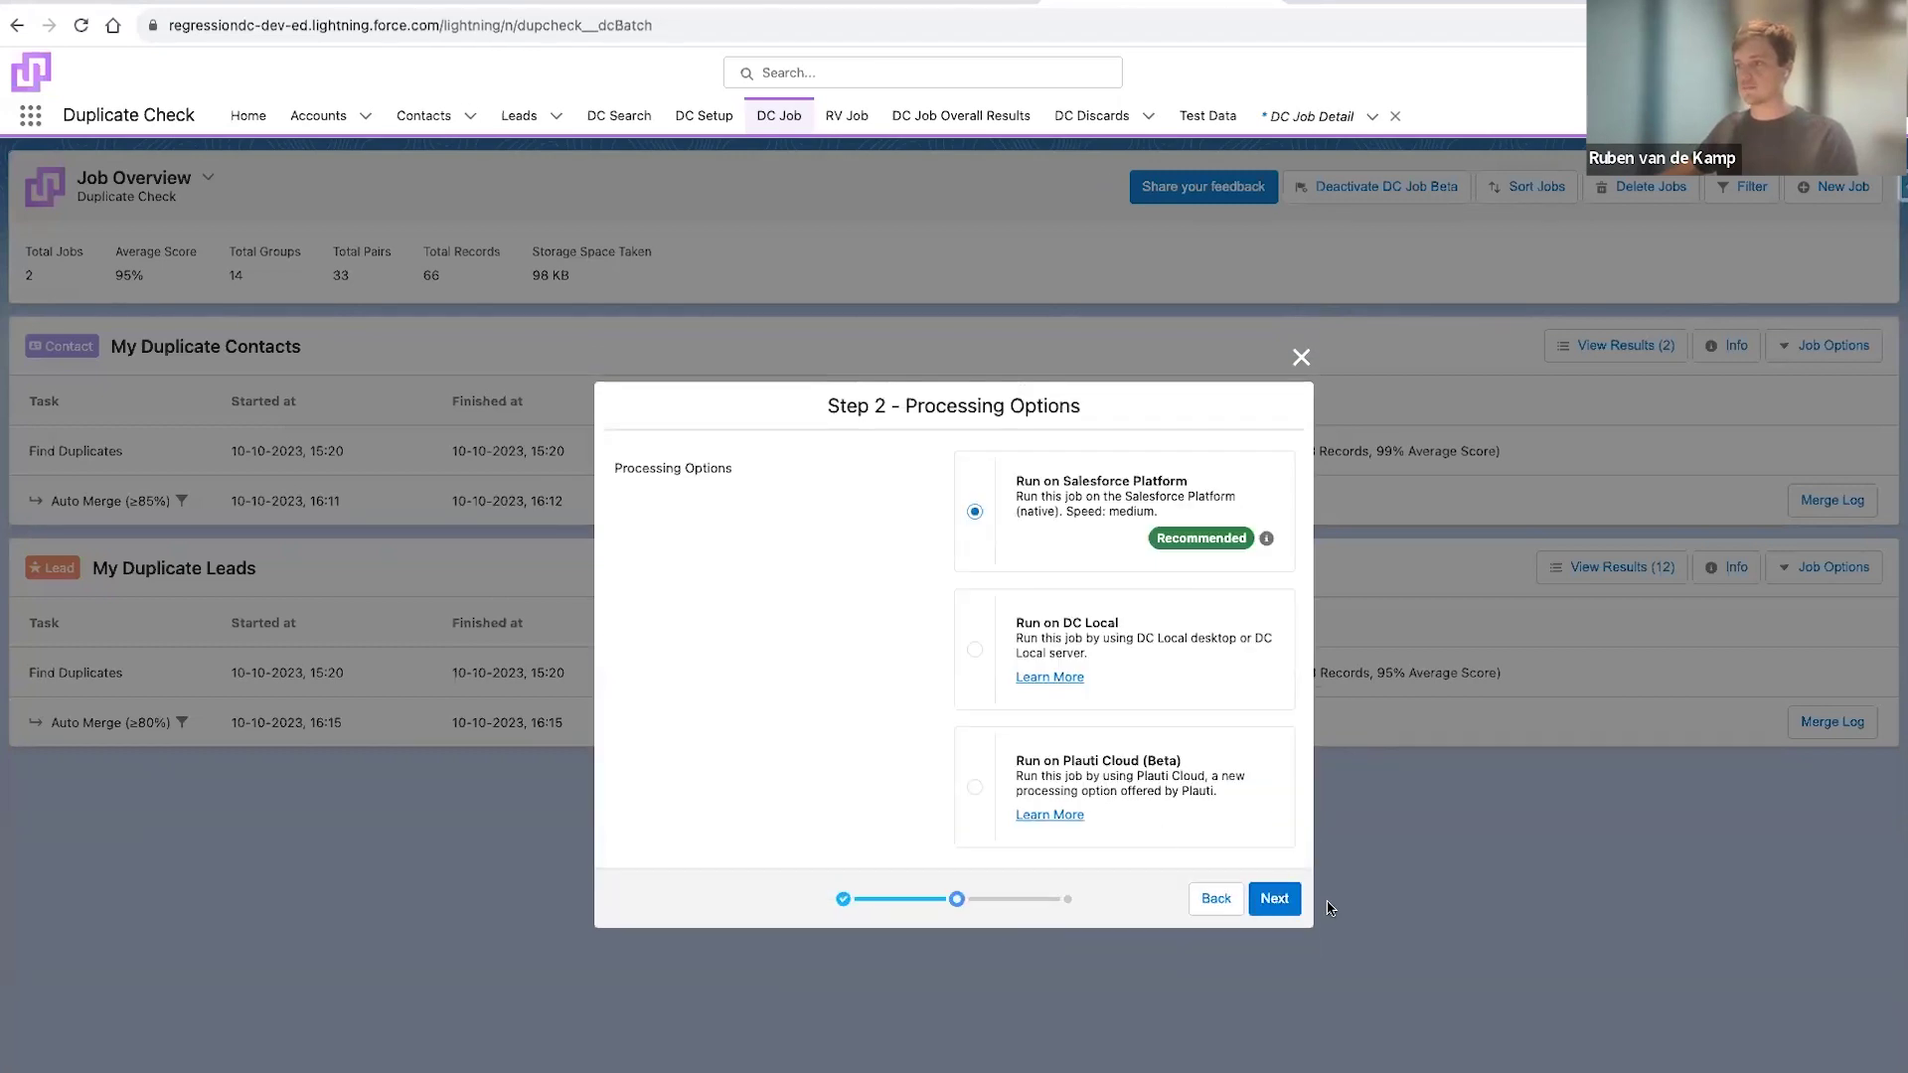
left_click(1276, 899)
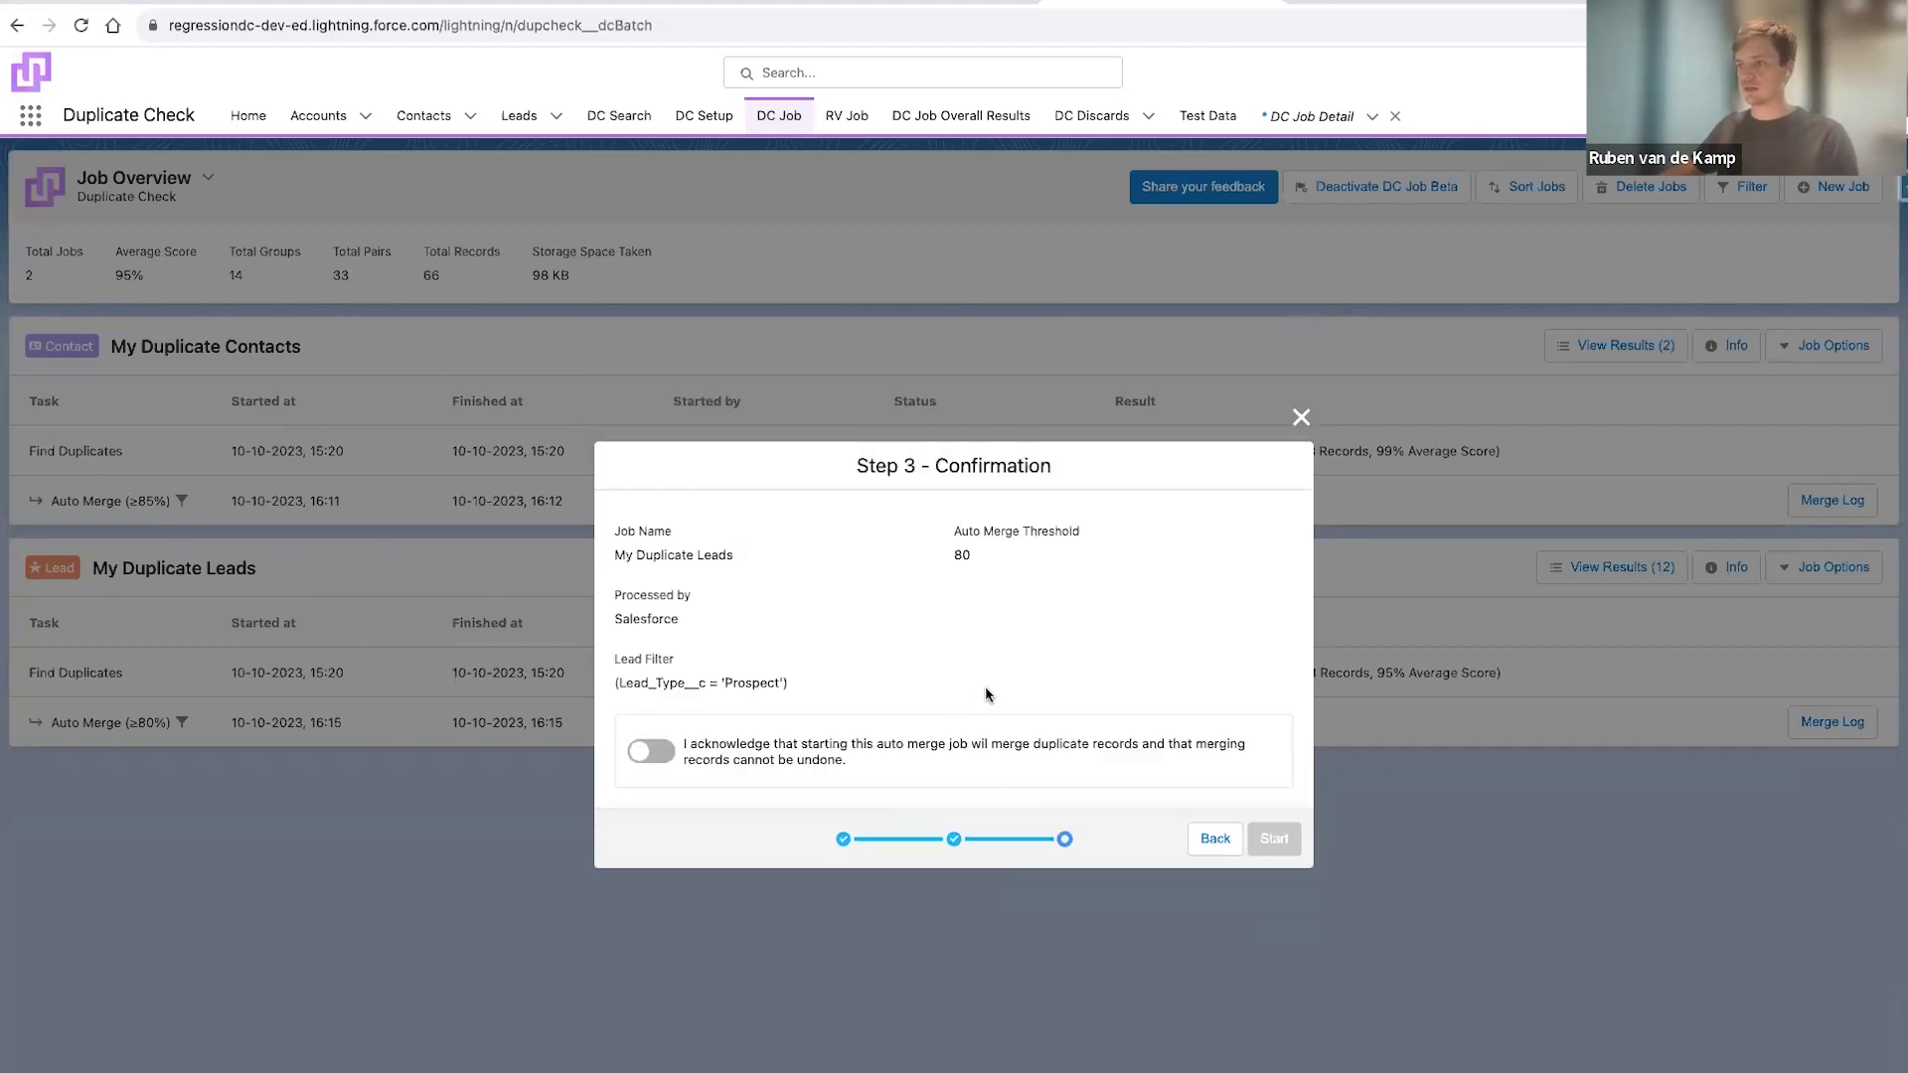
left_click(651, 752)
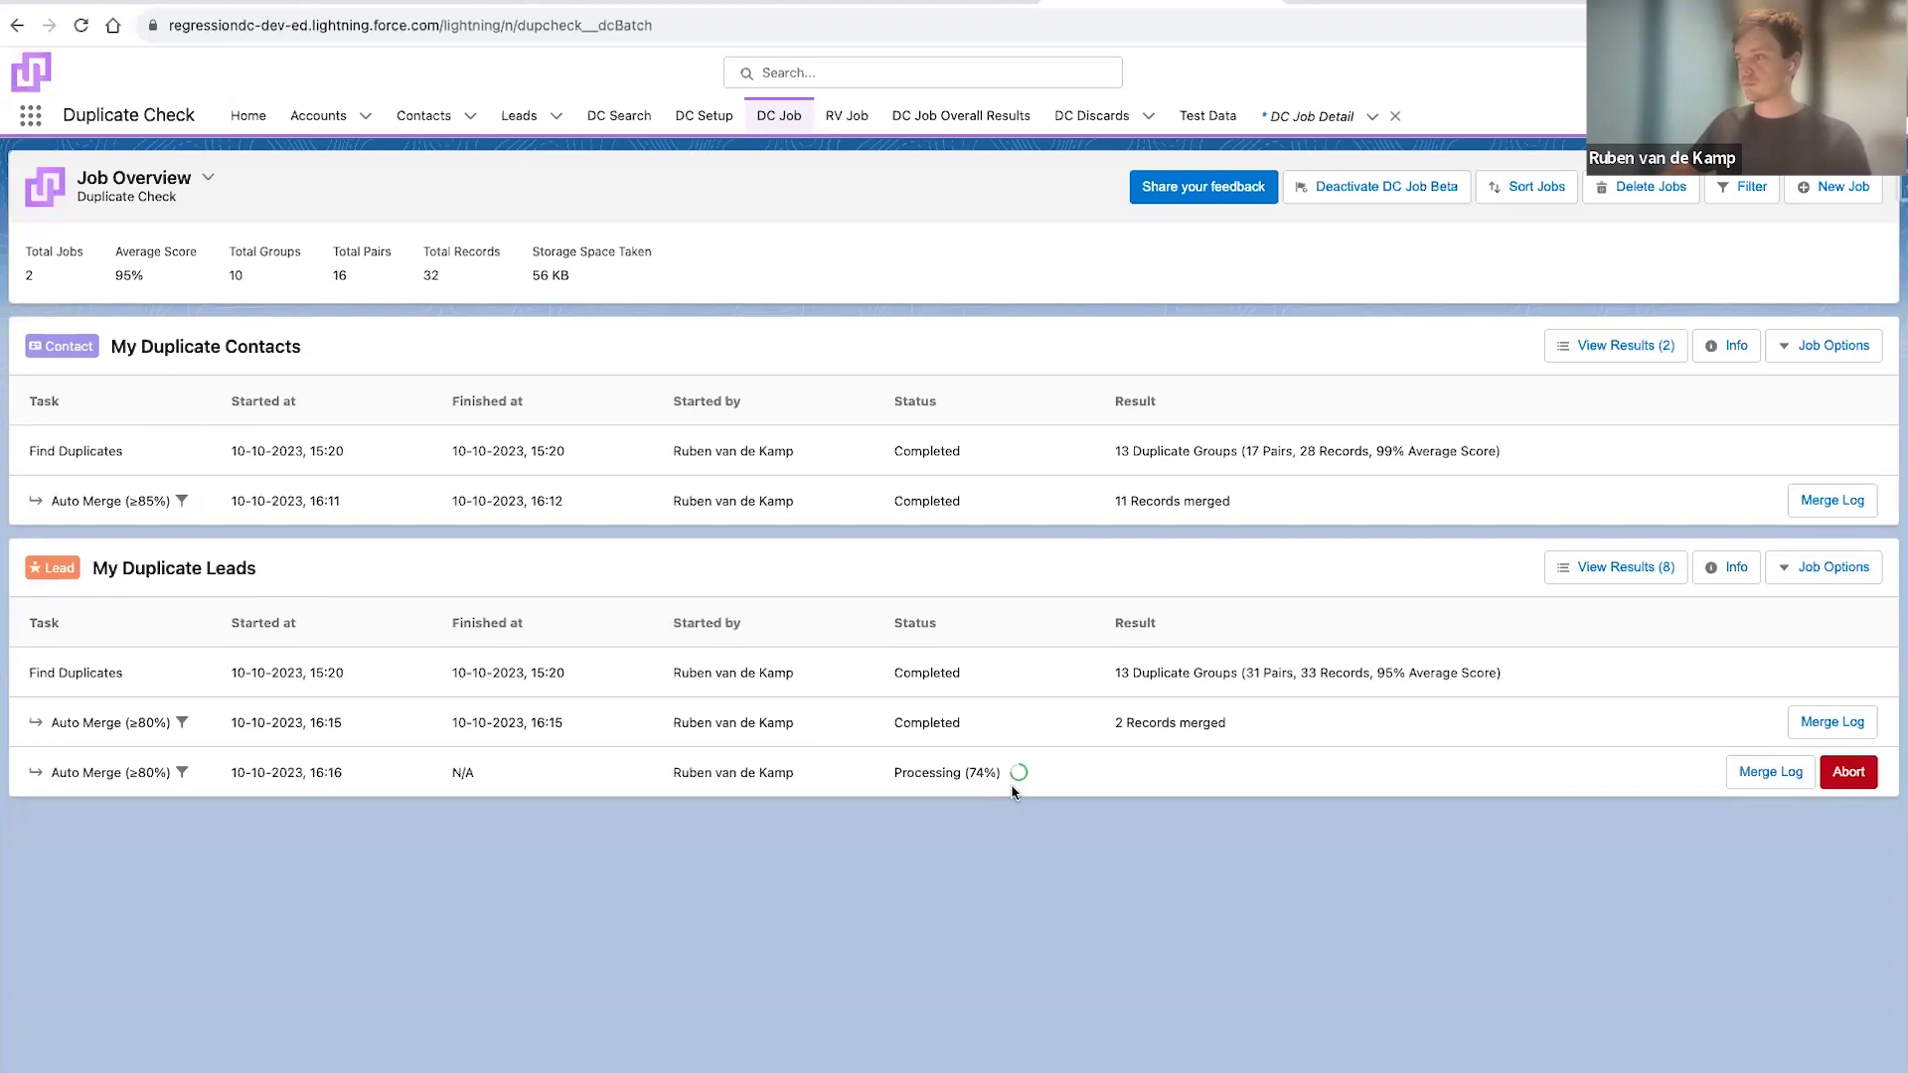
left_click_drag(1113, 724, 1273, 731)
left_click(1263, 734)
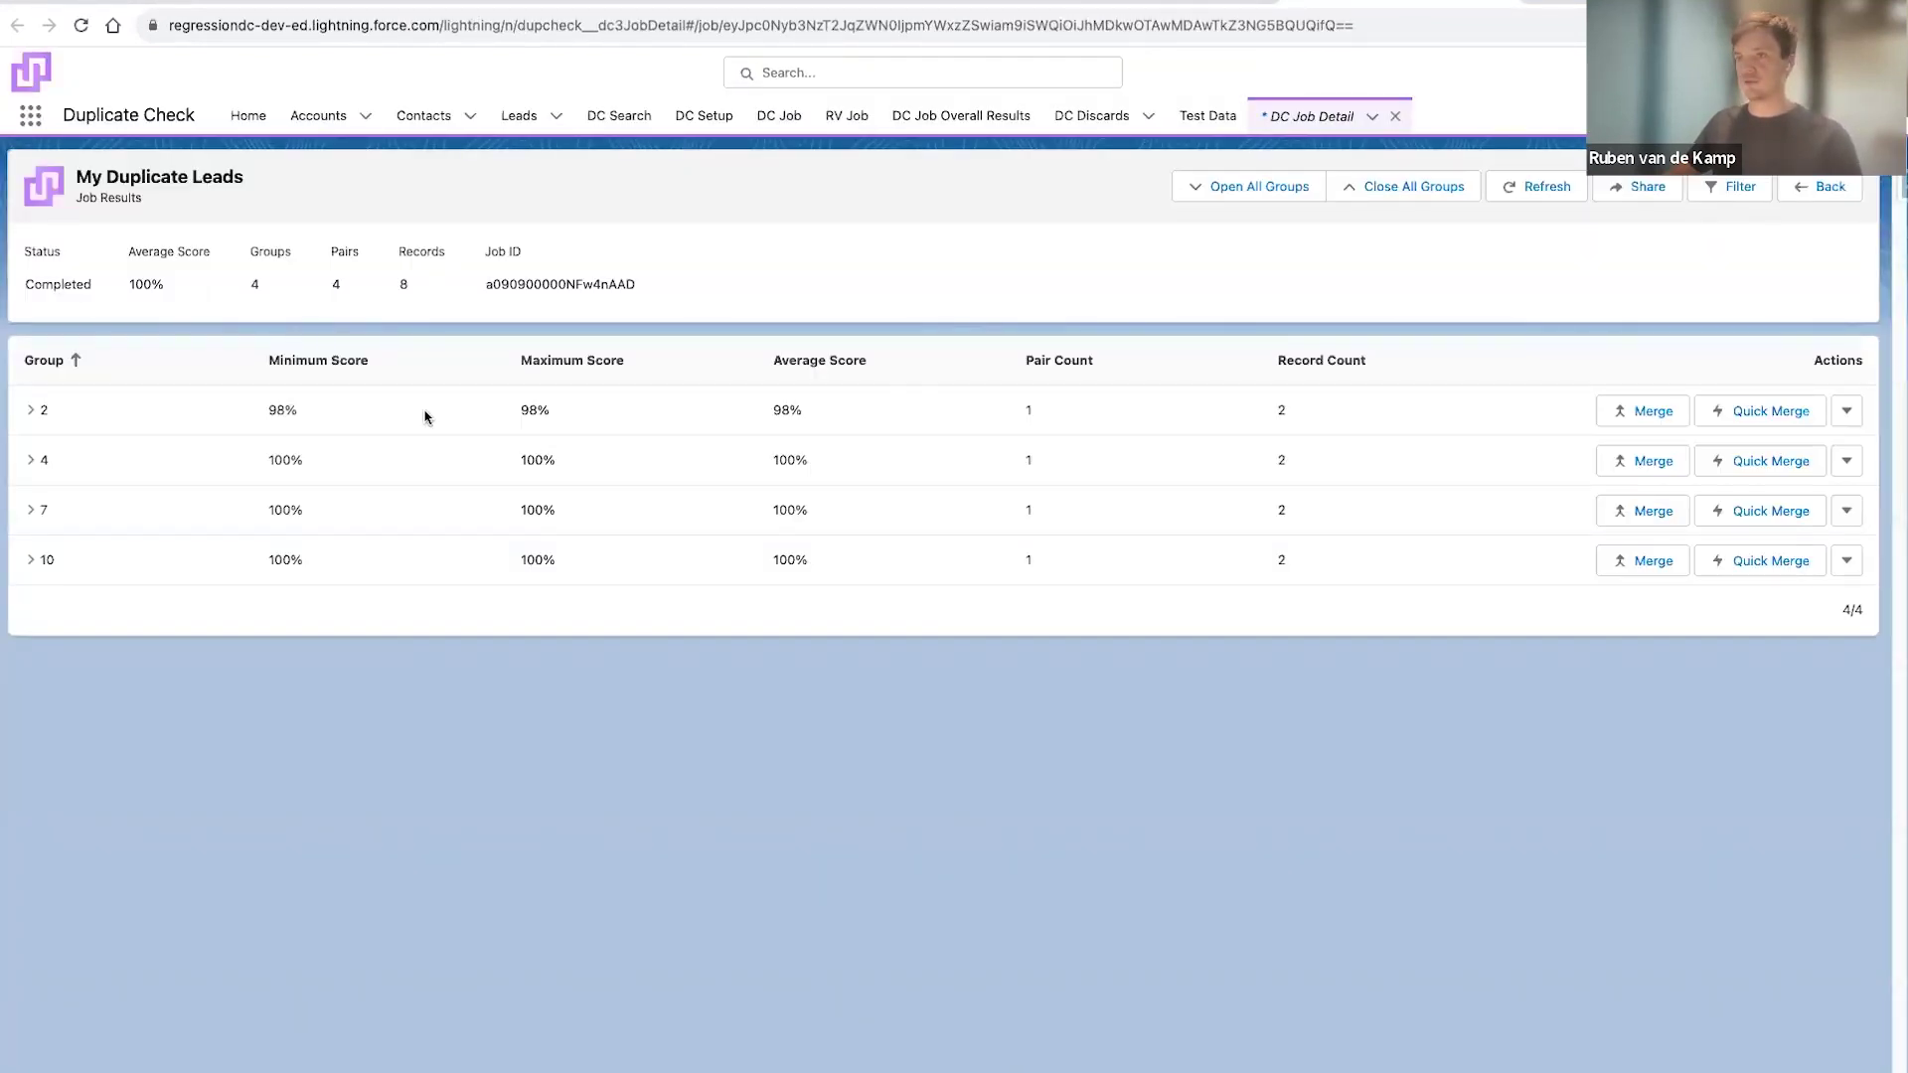
Expand group 2's Buffalo General Hospital leads and show its group actions menu
left_click(426, 417)
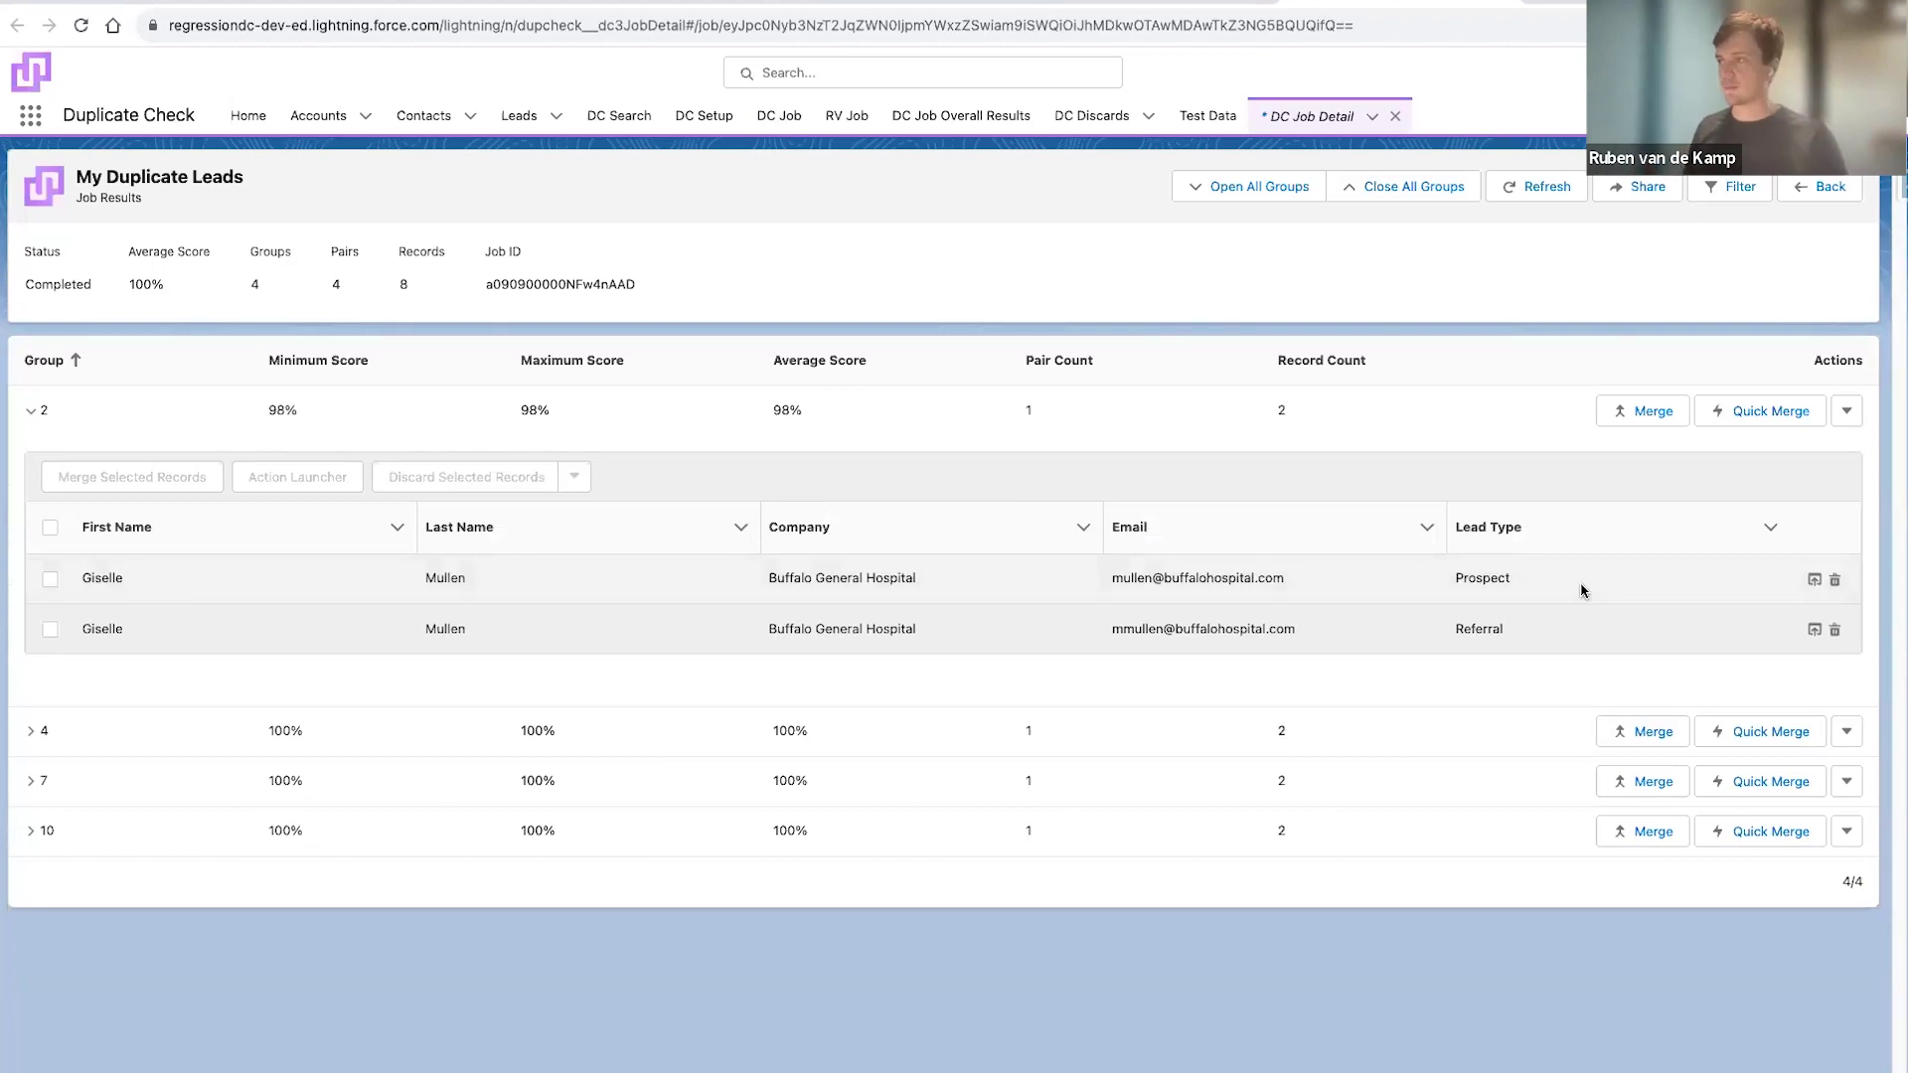
left_click(1839, 419)
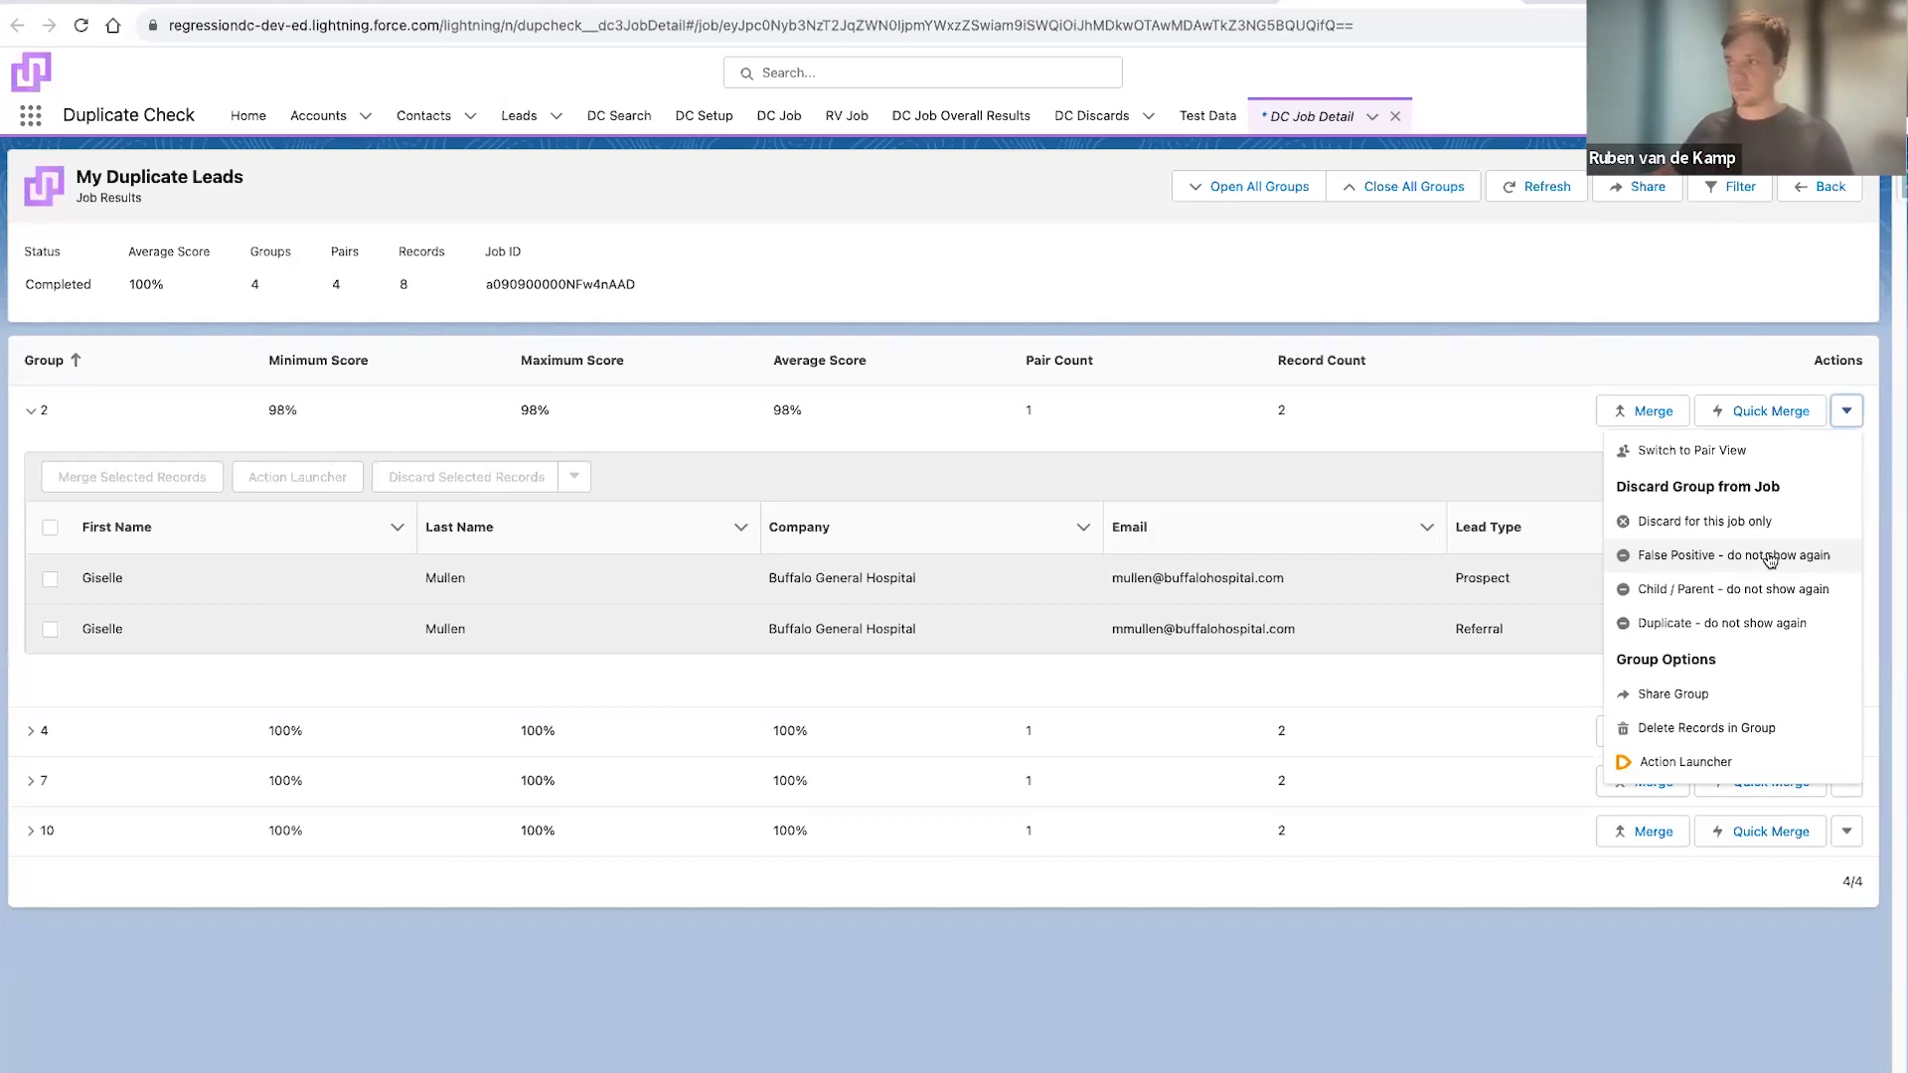
Mark groups 2, 4, 7 and 10 as 'False Positive - do not show again'
left_click(1769, 559)
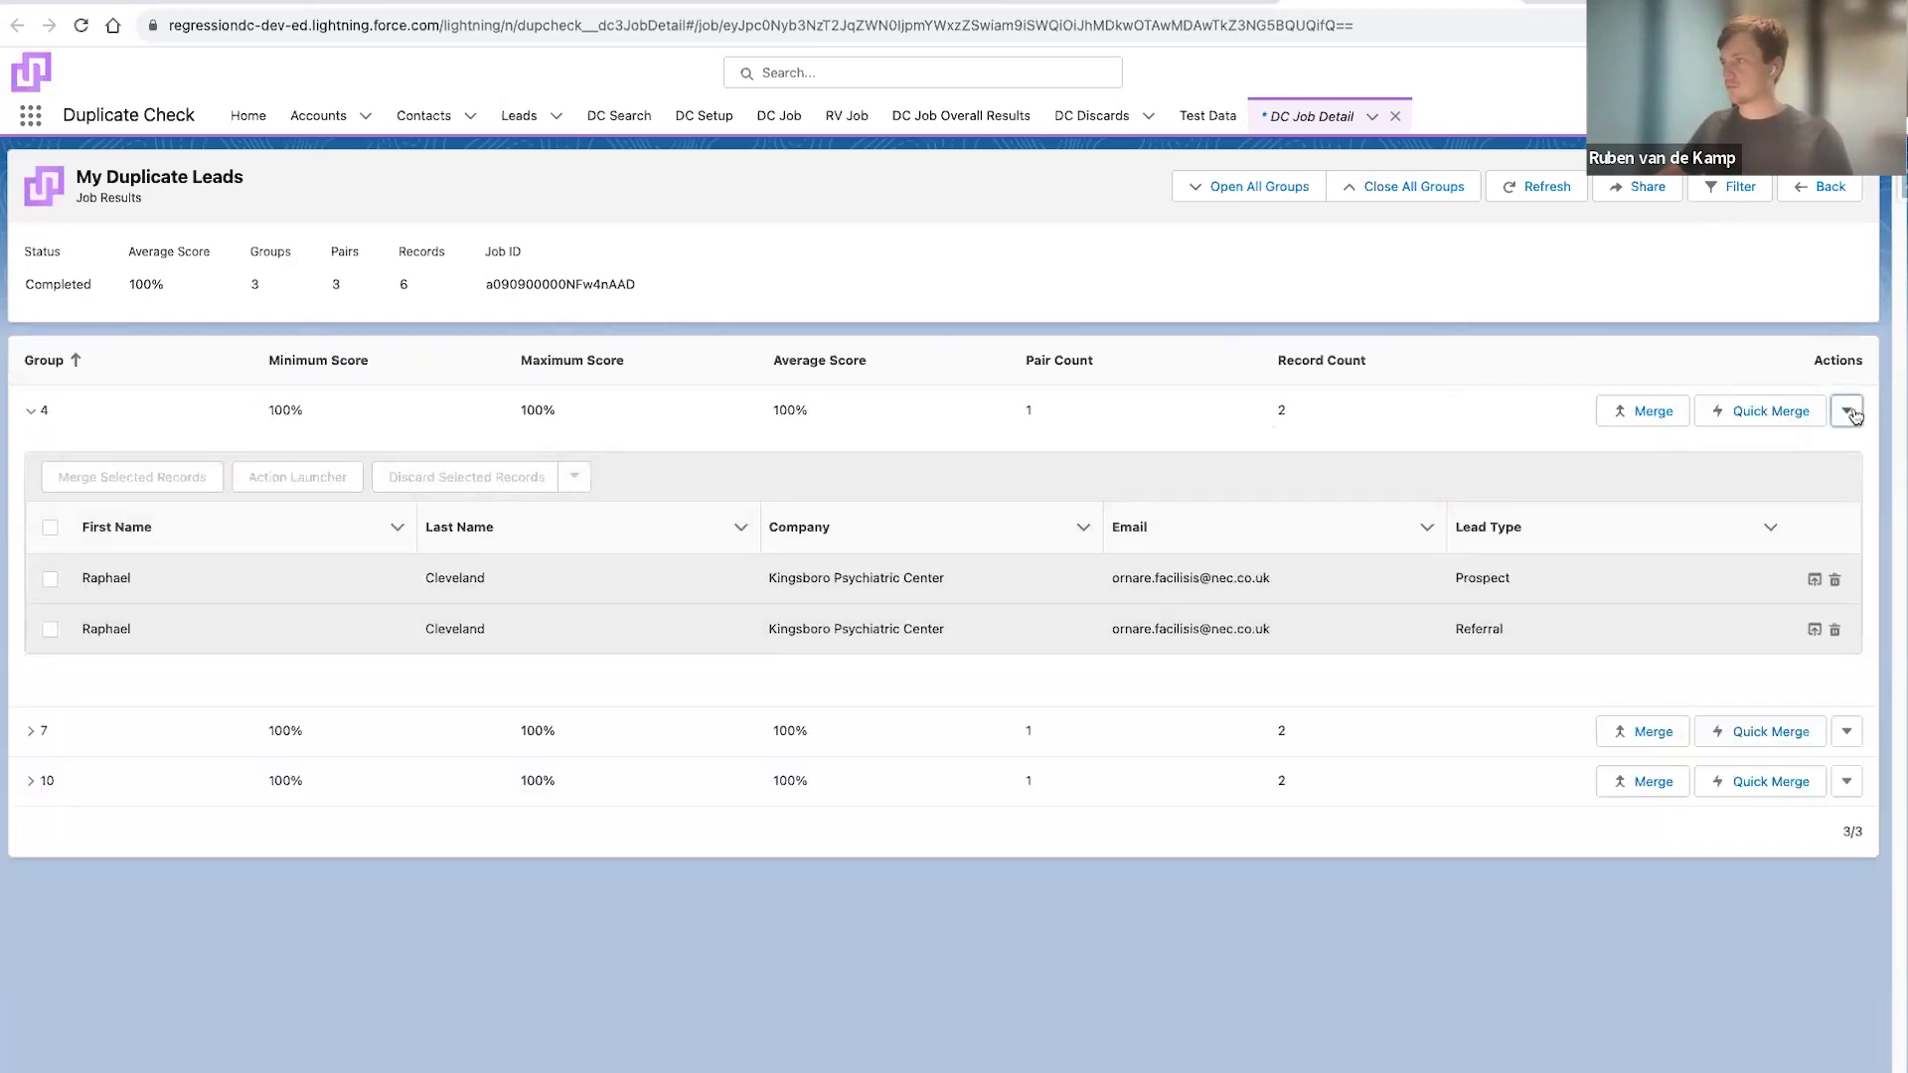
left_click(1850, 412)
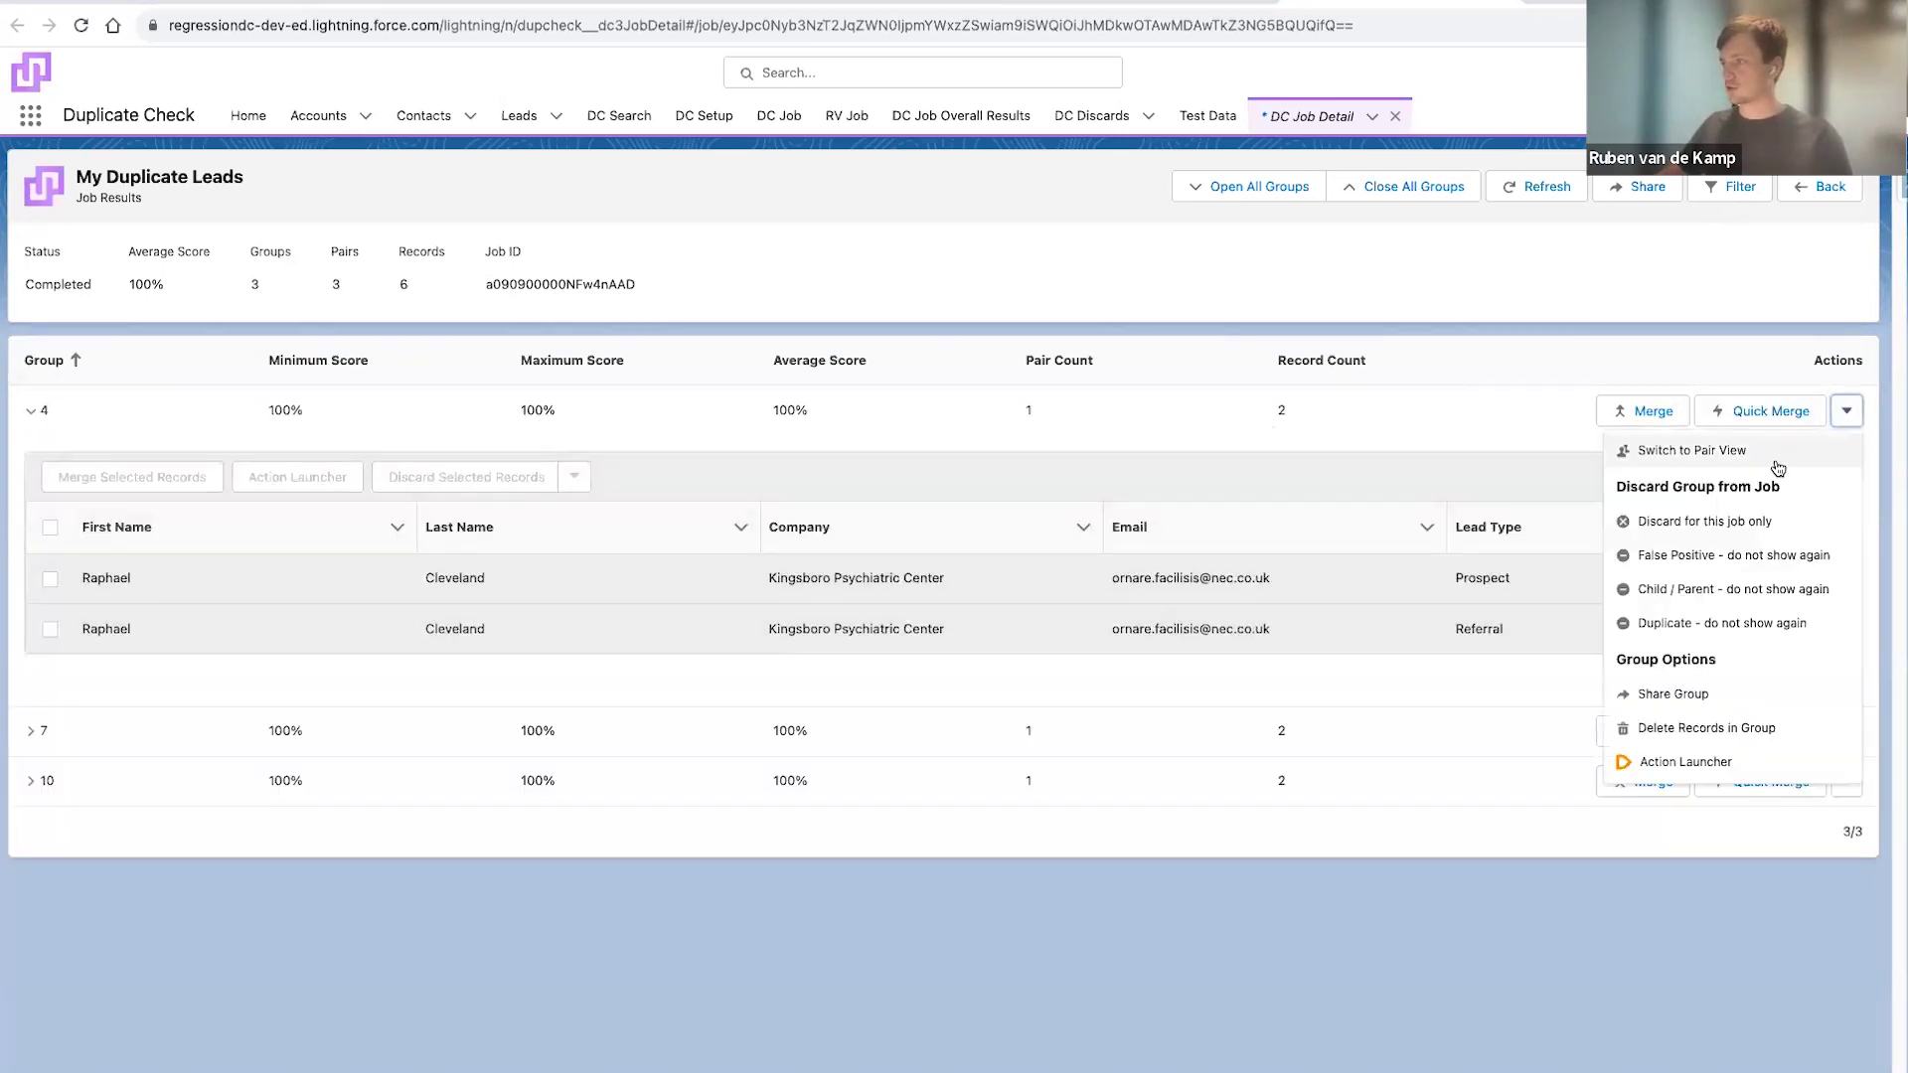
left_click(1729, 549)
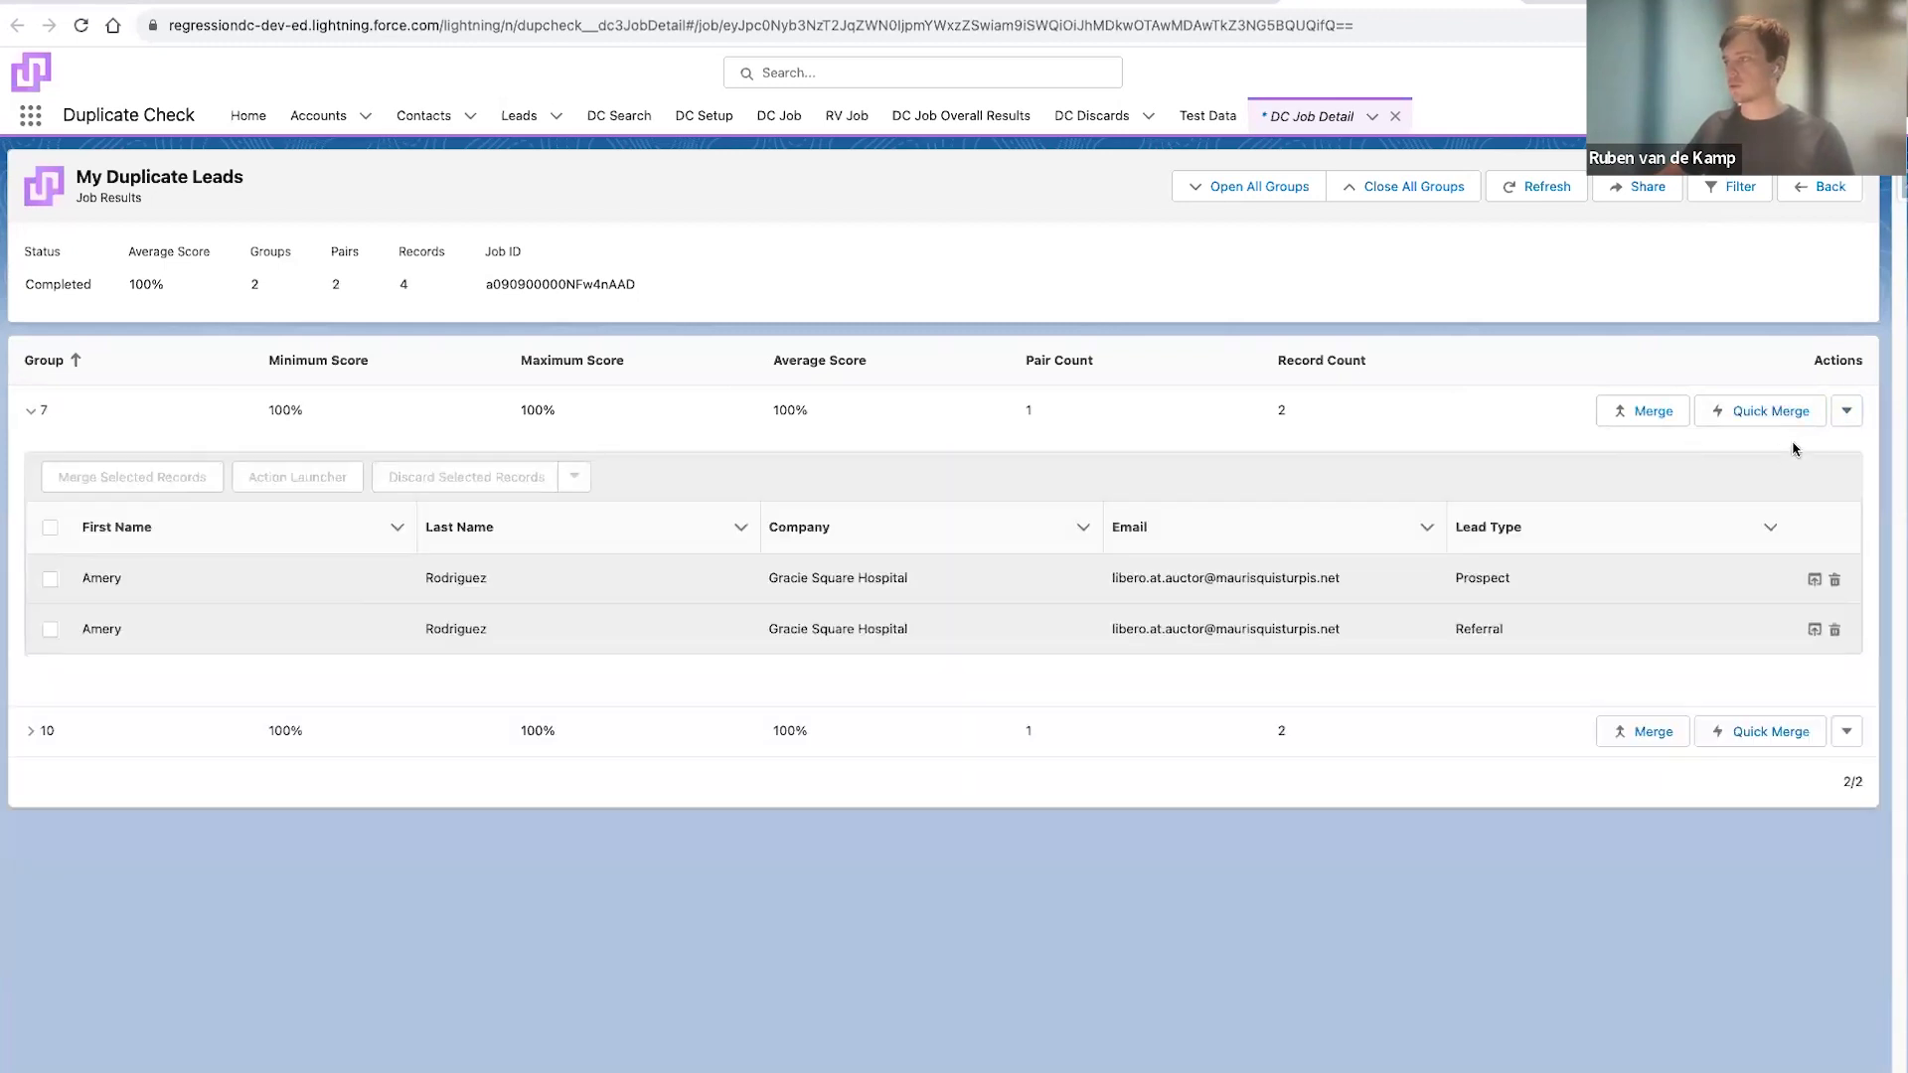
left_click(1846, 411)
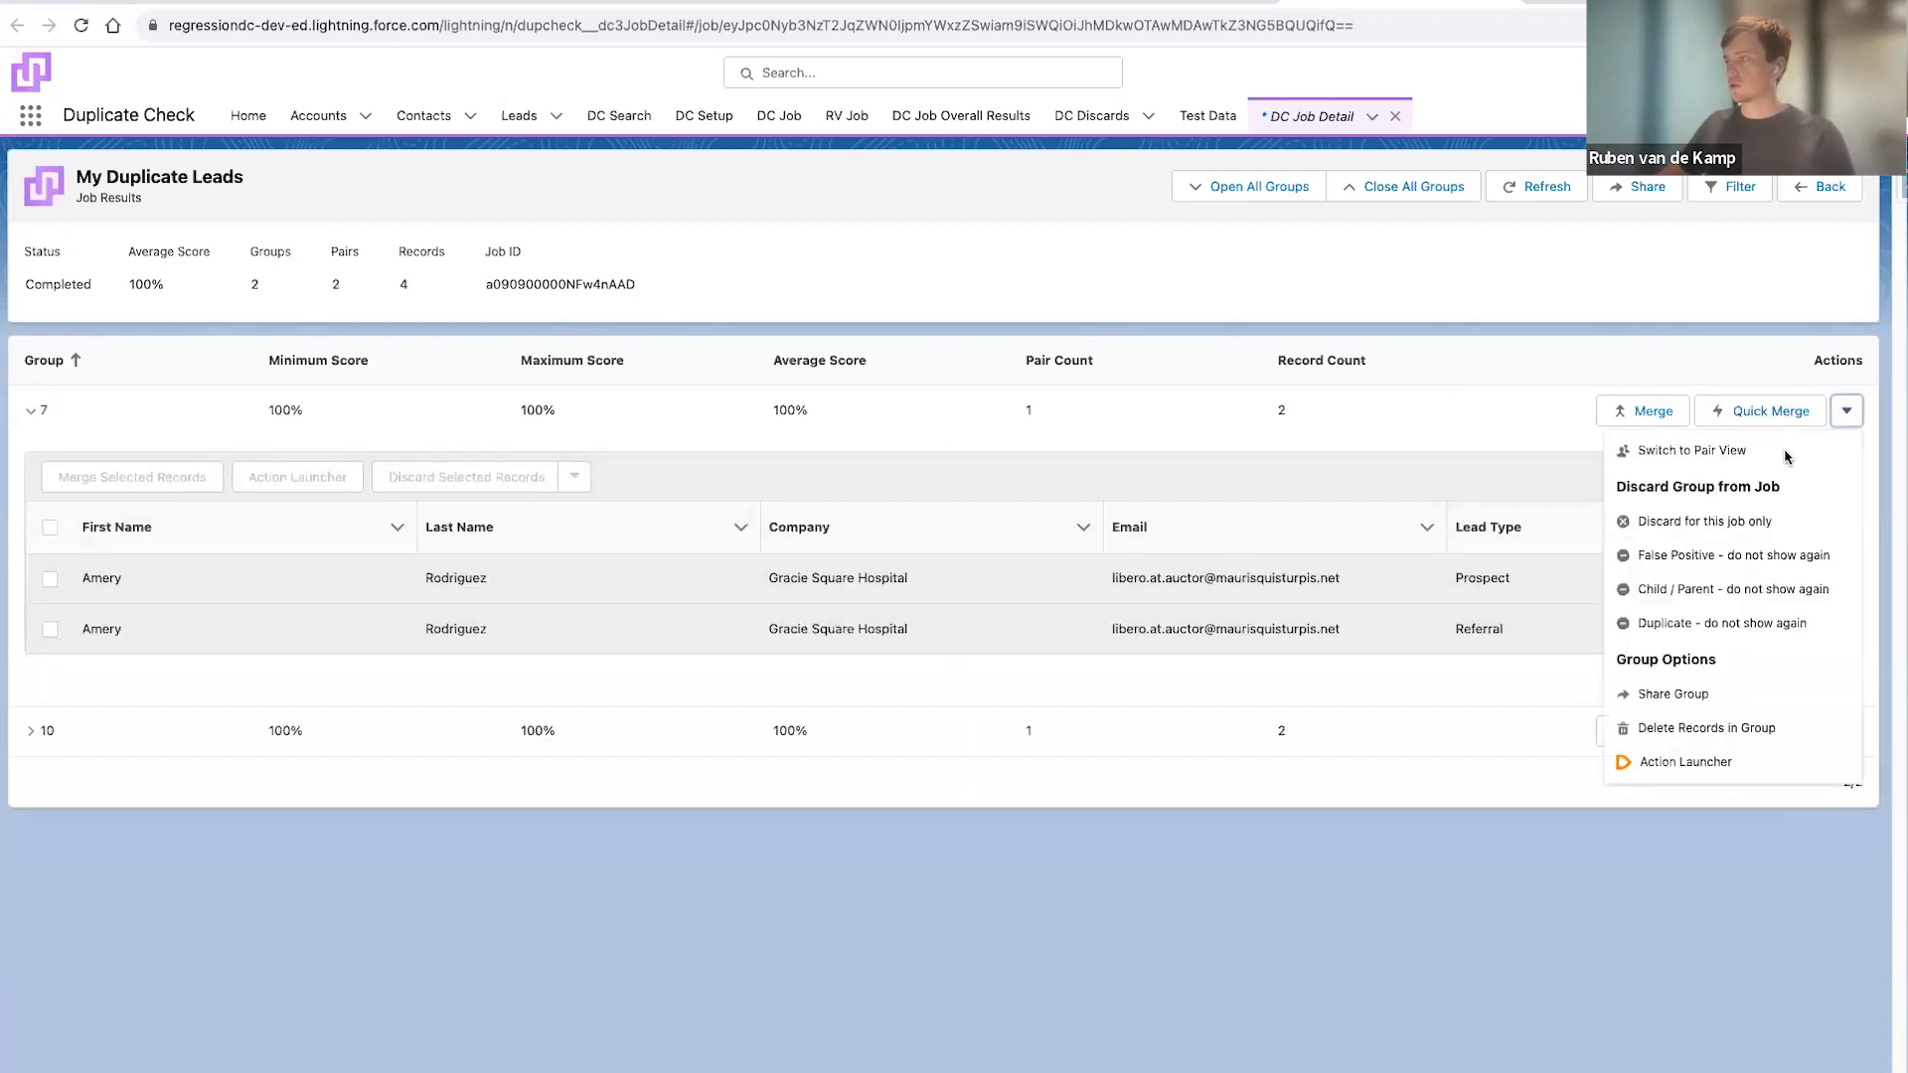
left_click(1700, 554)
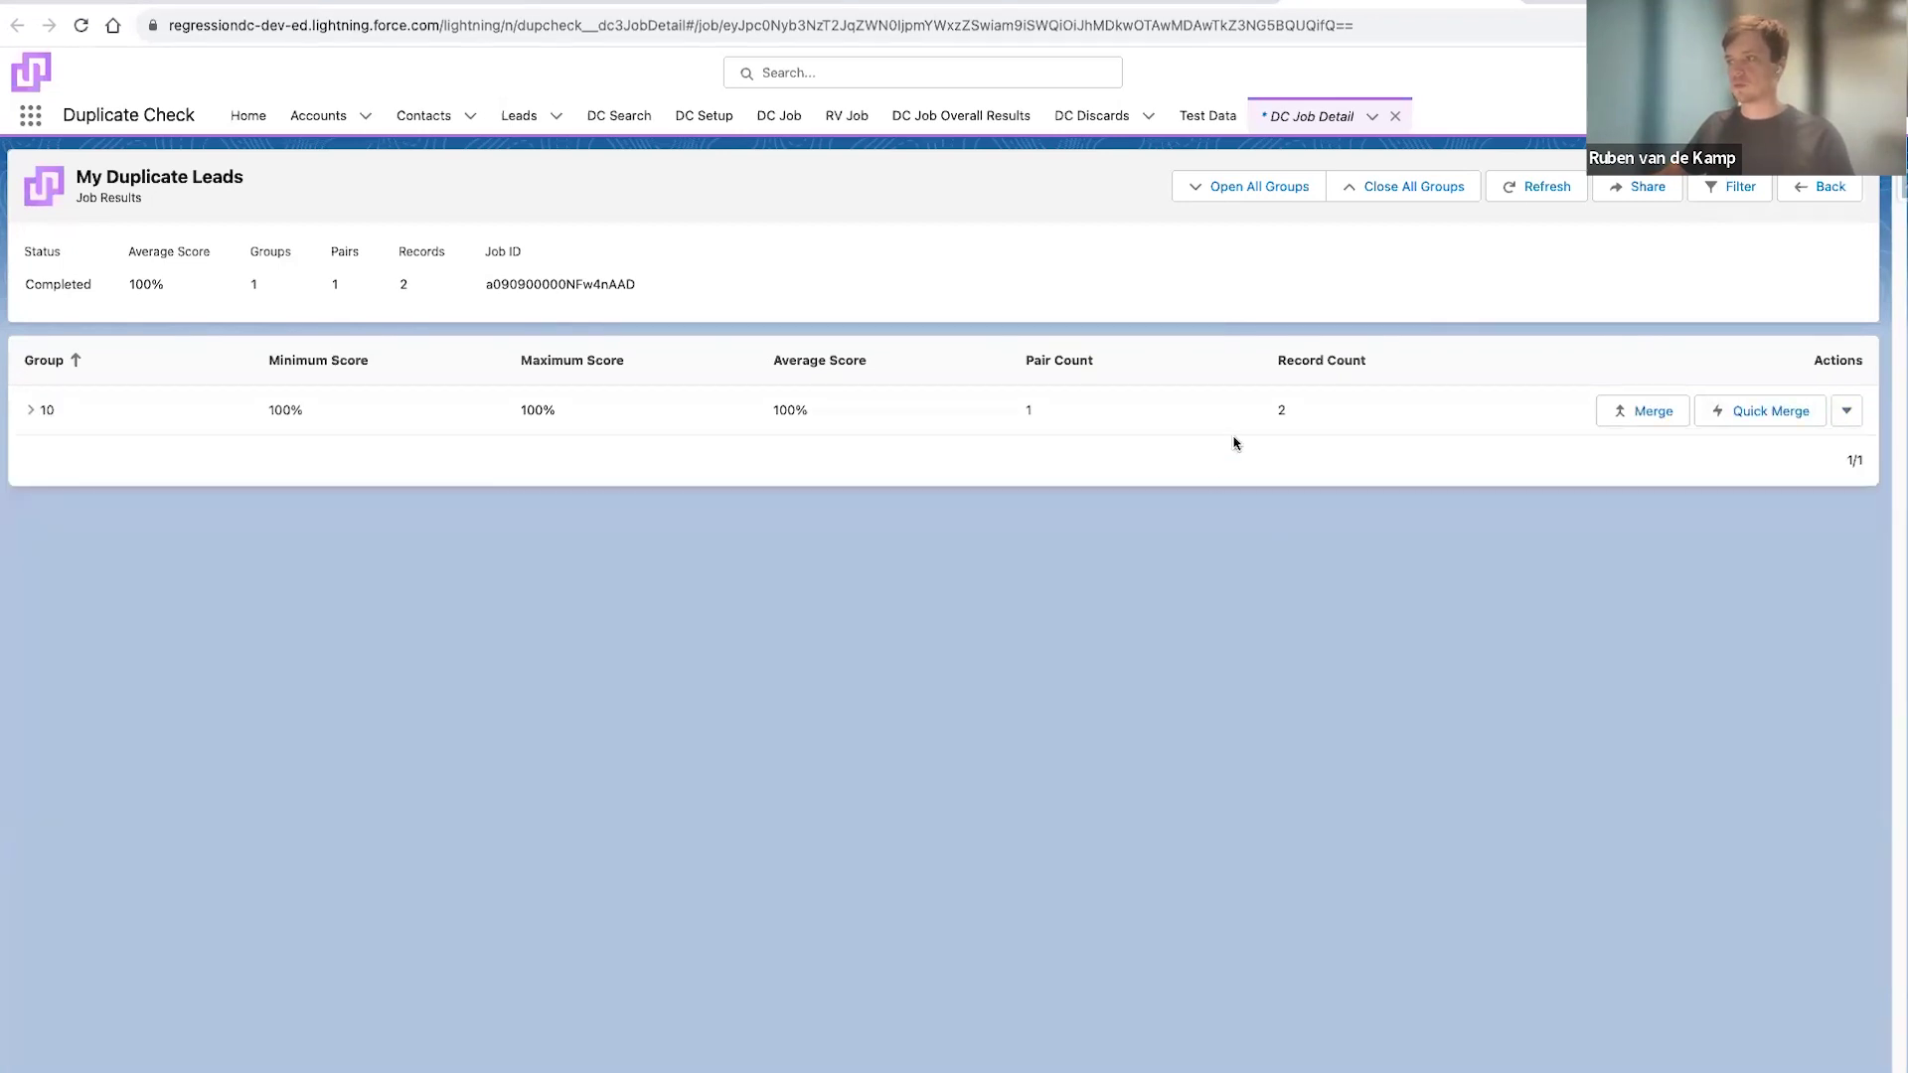
left_click(1849, 413)
left_click(1711, 555)
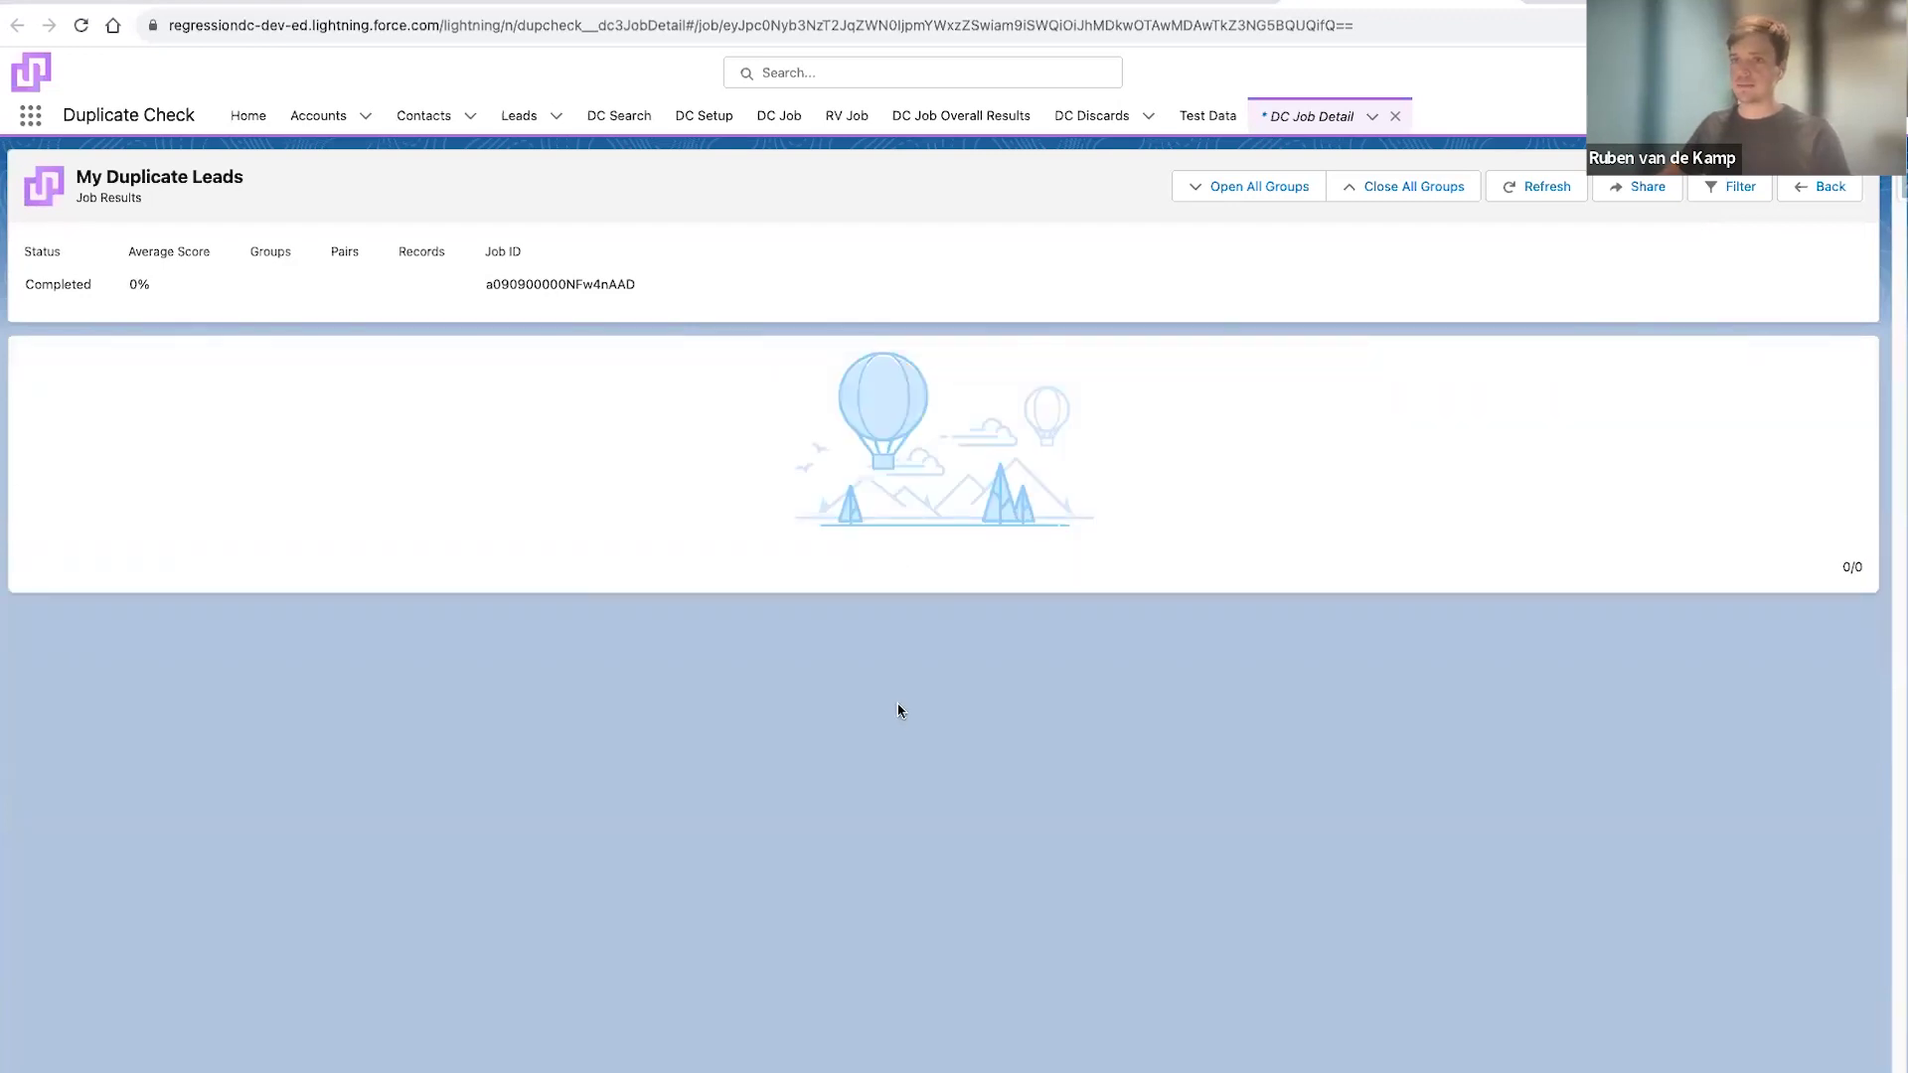
Leave the empty My Duplicate Leads results and return to the Job Overview
left_click(1824, 187)
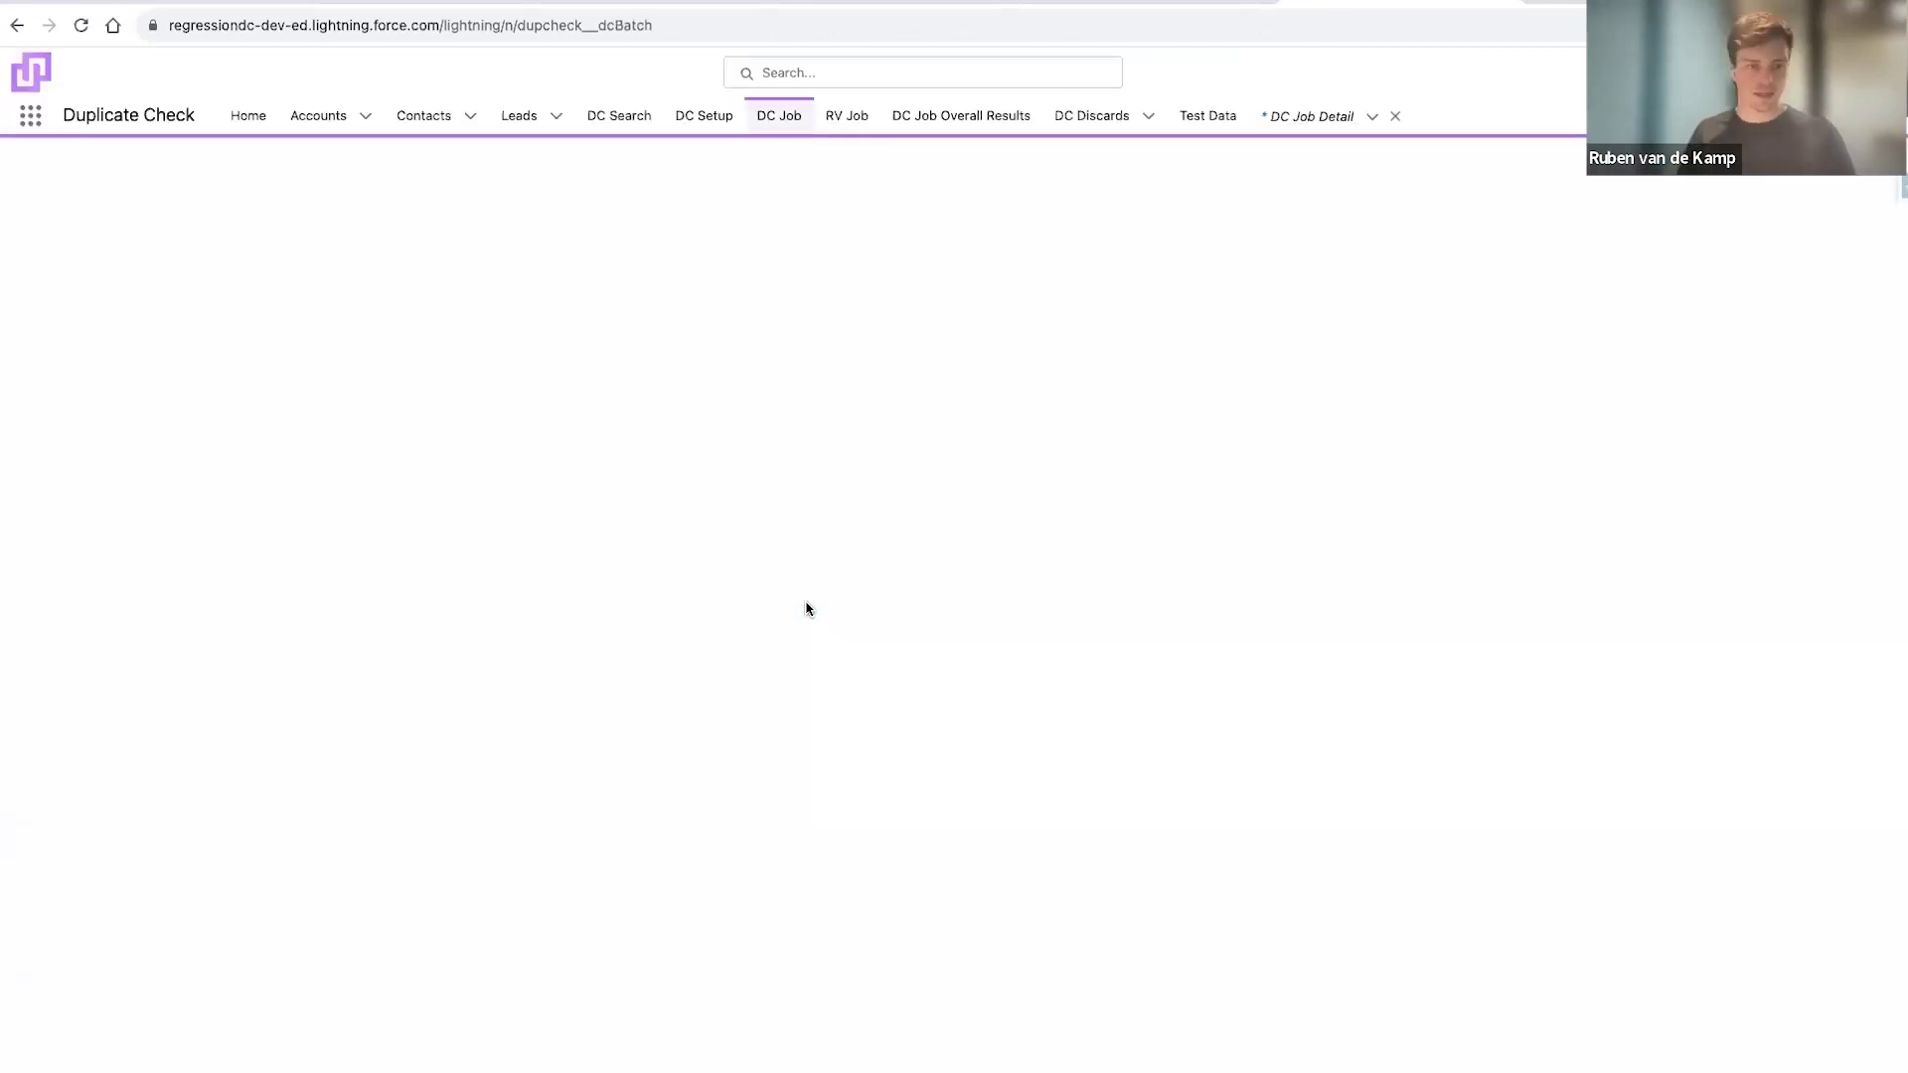